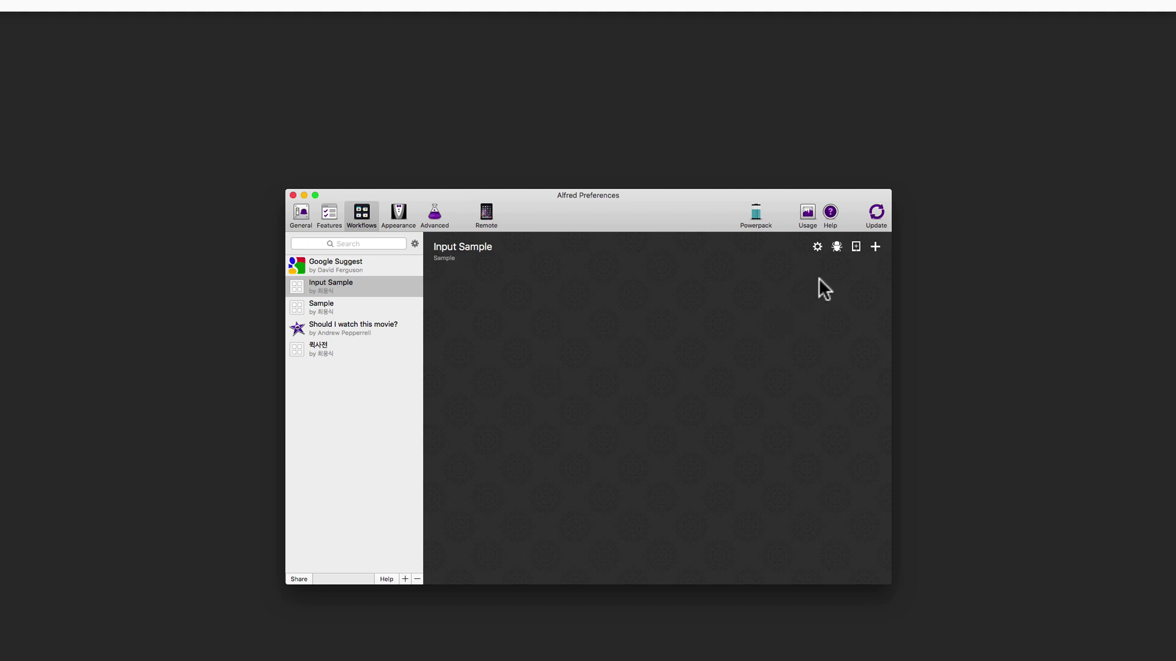
# - Add a Keyword input to the Input Sample workflow with the keyword comm and the No Argument option
pyautogui.click(870, 243)
pyautogui.moveTo(870, 248)
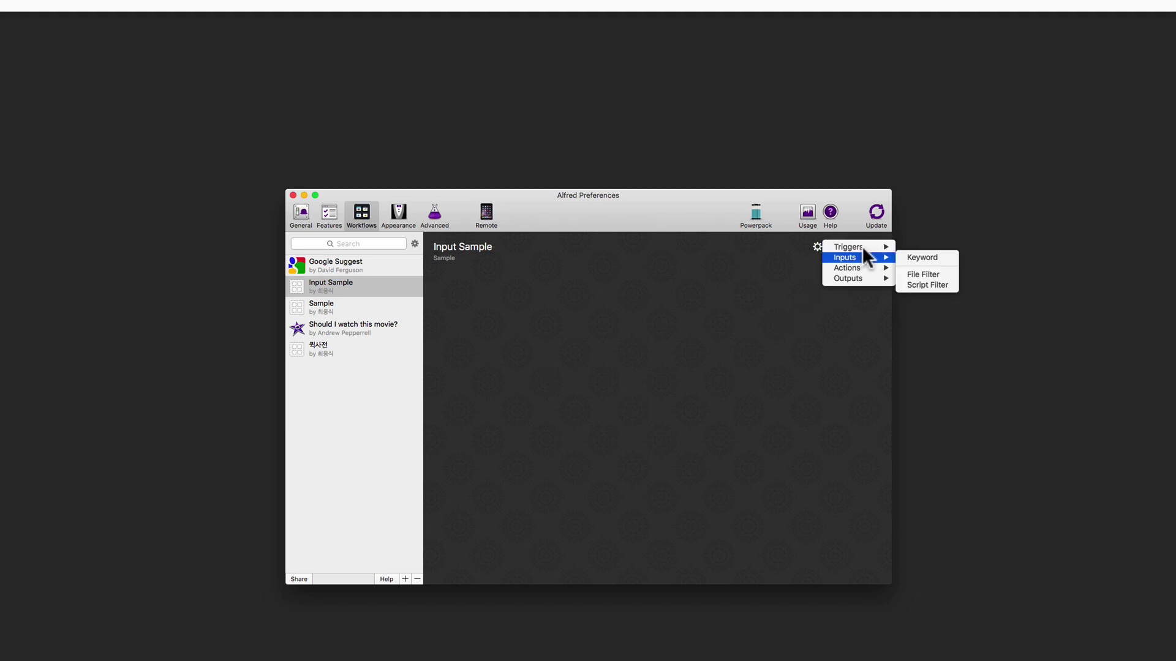
pyautogui.click(902, 251)
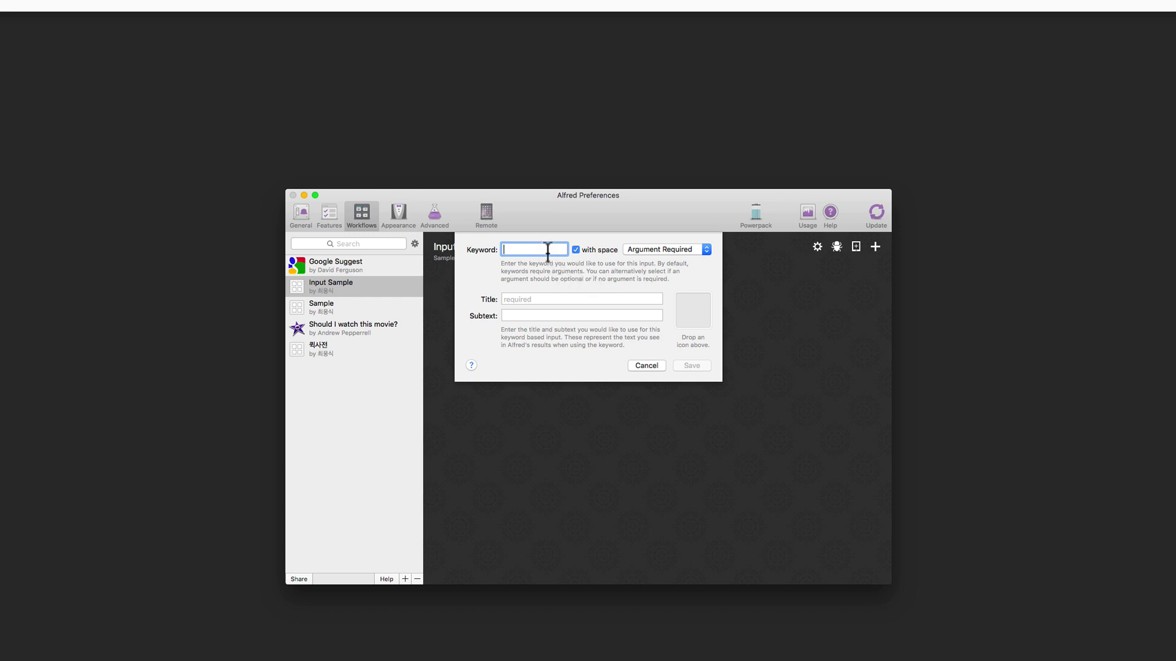
pyautogui.write('comm')
pyautogui.click(644, 245)
pyautogui.click(644, 250)
pyautogui.click(639, 246)
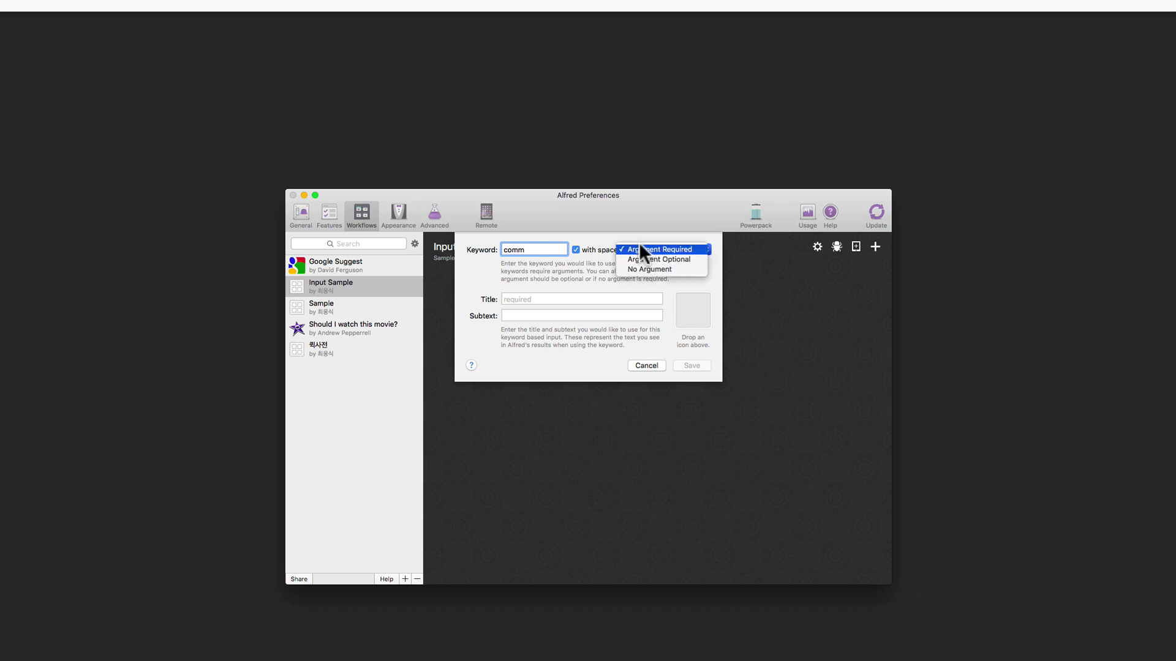
pyautogui.click(637, 264)
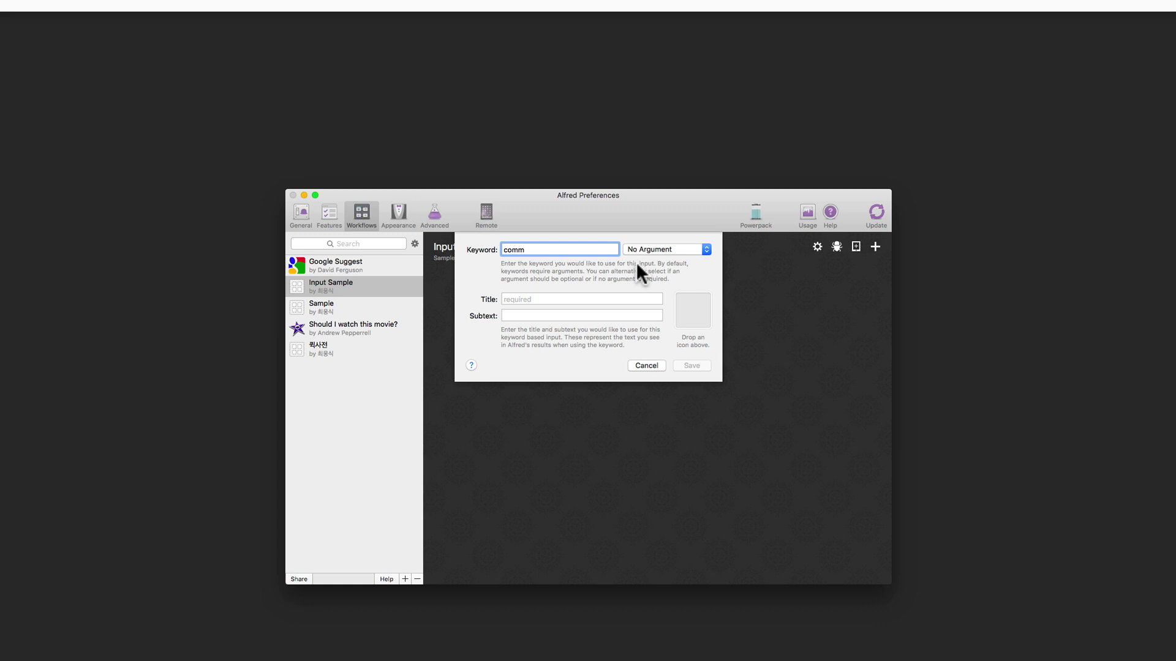
# - Title the keyword "Mail , Cal, Contact 실행", enter the subtext "메일,달력,주소록을 동시에 실행합니다.", and save it
pyautogui.click(626, 300)
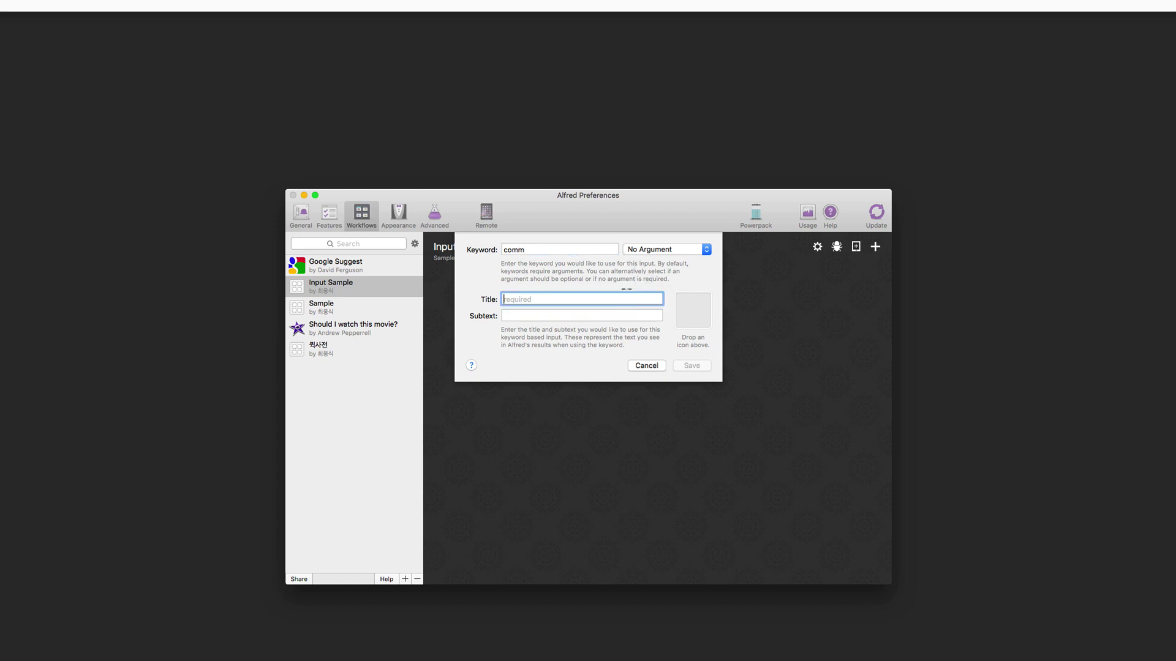
pyautogui.write('c')
pyautogui.press('BackSpace')
pyautogui.write('Mail , Cal,  Contact 실행합')
pyautogui.press('BackSpace')
pyautogui.press('Tab')
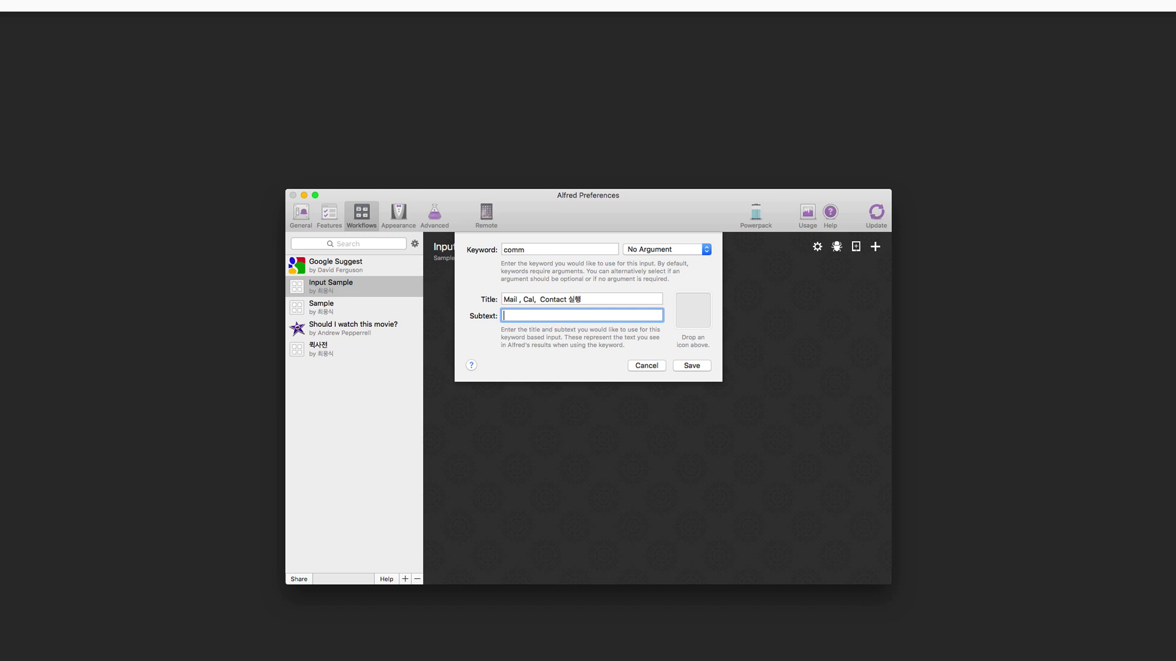
pyautogui.write('메일,달력,주소록을 동시에 시ㄹ행합니다.')
pyautogui.click(682, 360)
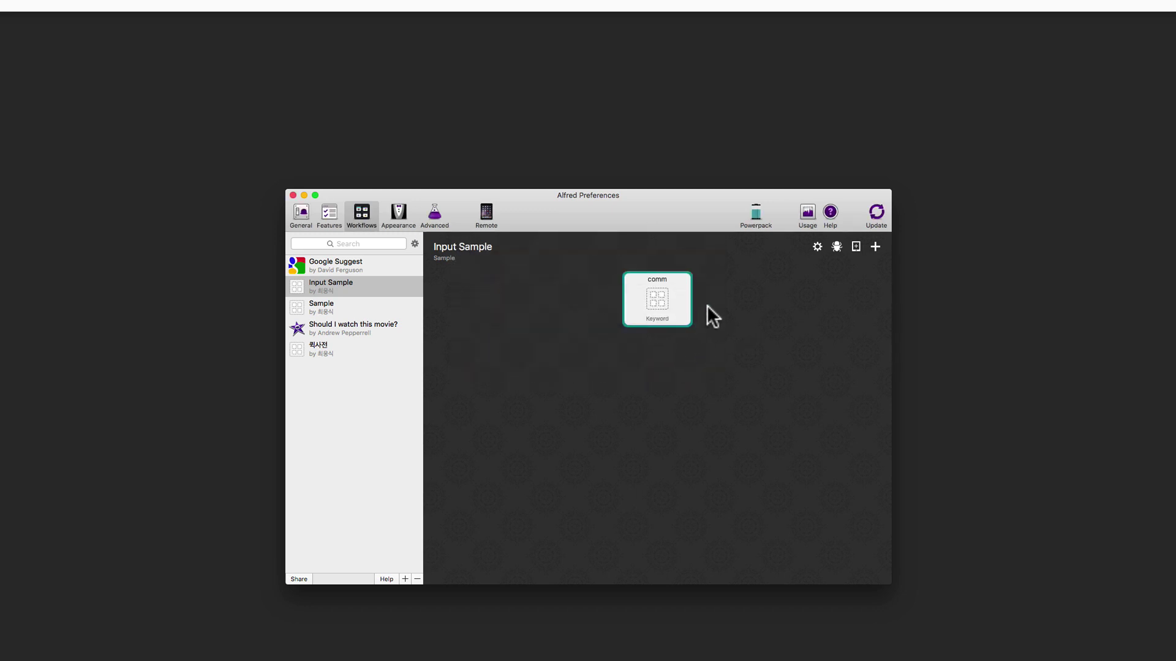
# - Start adding a Launch Apps / Files action to the Input Sample workflow
pyautogui.rightClick(870, 240)
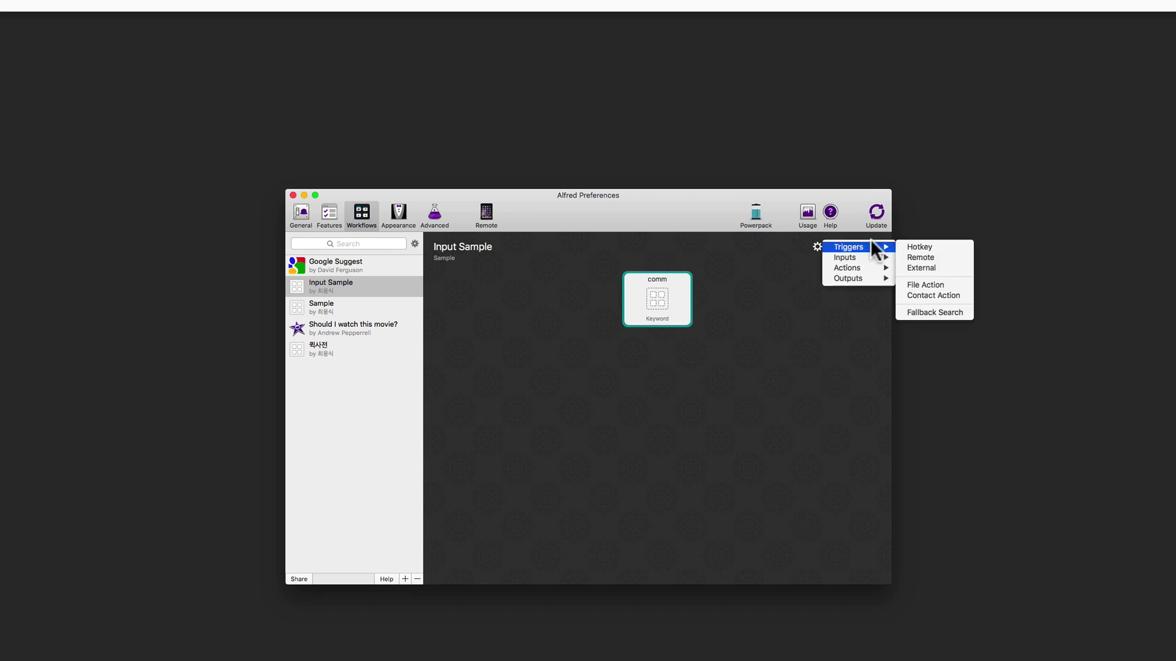
pyautogui.moveTo(864, 263)
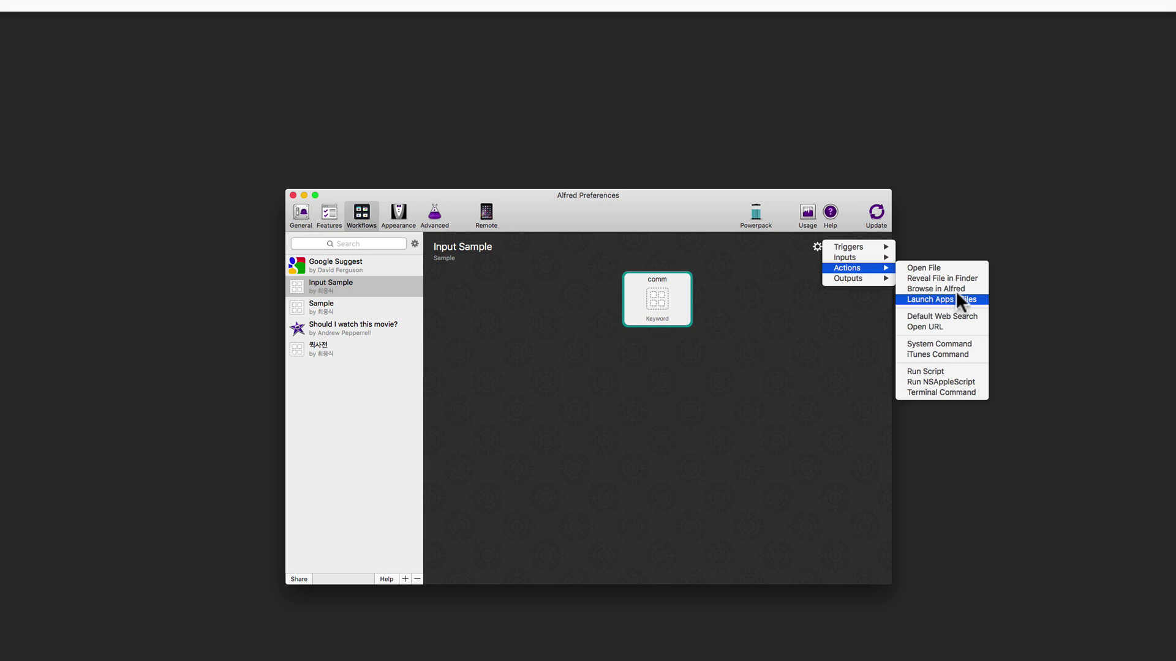
pyautogui.click(906, 294)
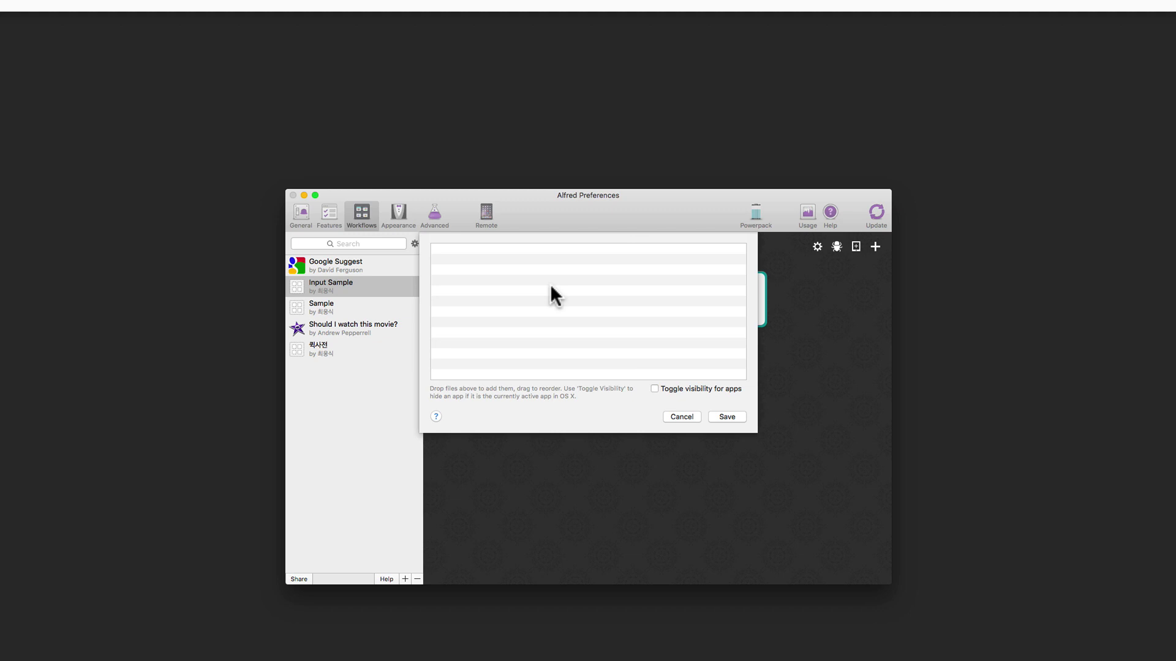
# - Find the Mail app with an Alfred search for mail and add it to the action's file list
pyautogui.hotkey('alt', 'space')
pyautogui.write('ㅡㅁ')
pyautogui.press('BackSpace')
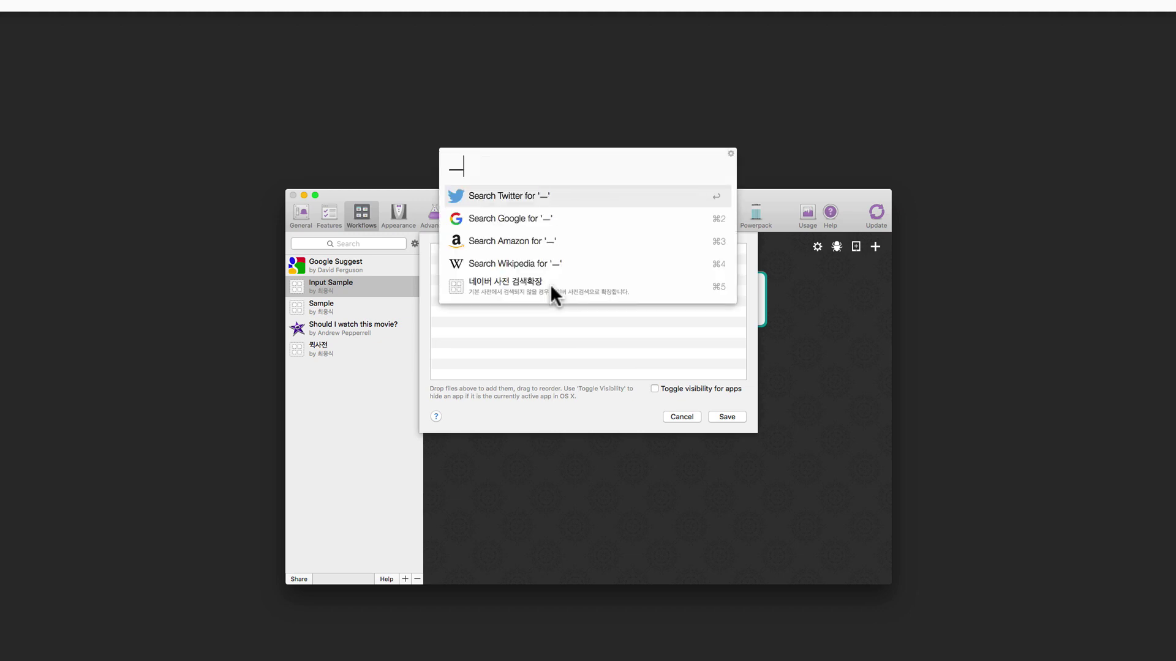
pyautogui.press('BackSpace')
pyautogui.write('메일ㄹㄹㄹ')
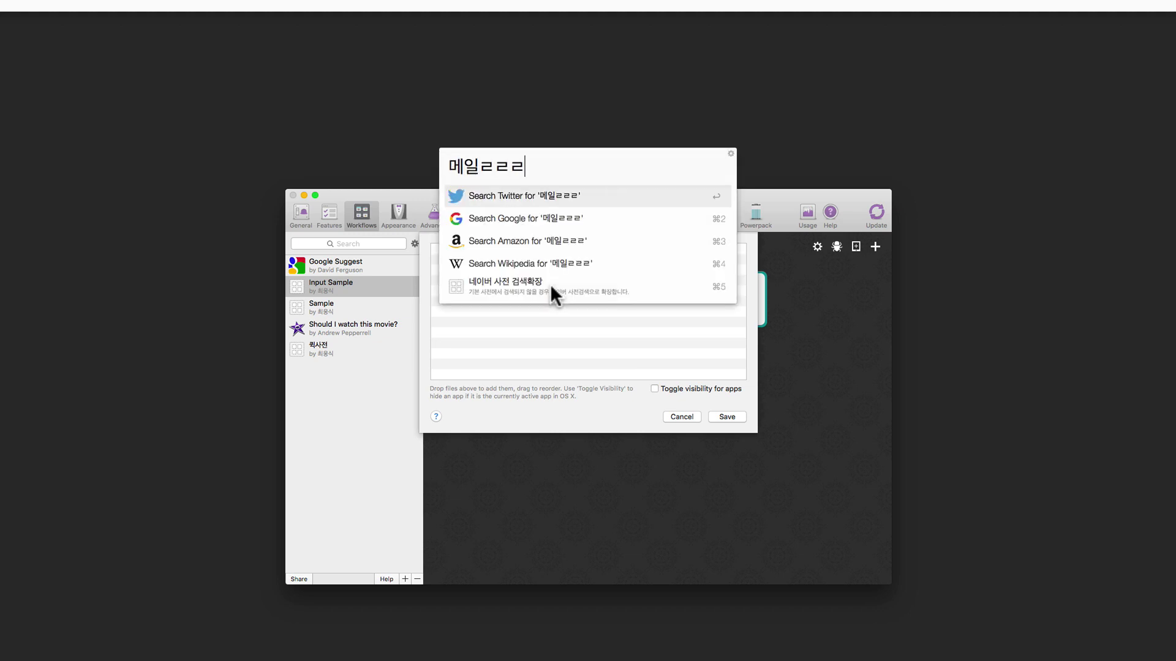
pyautogui.press('BackSpace')
pyautogui.press('BackSpace')
pyautogui.press('BackSpace')
pyautogui.press('BackSpace')
pyautogui.press('BackSpace')
pyautogui.write('mail')
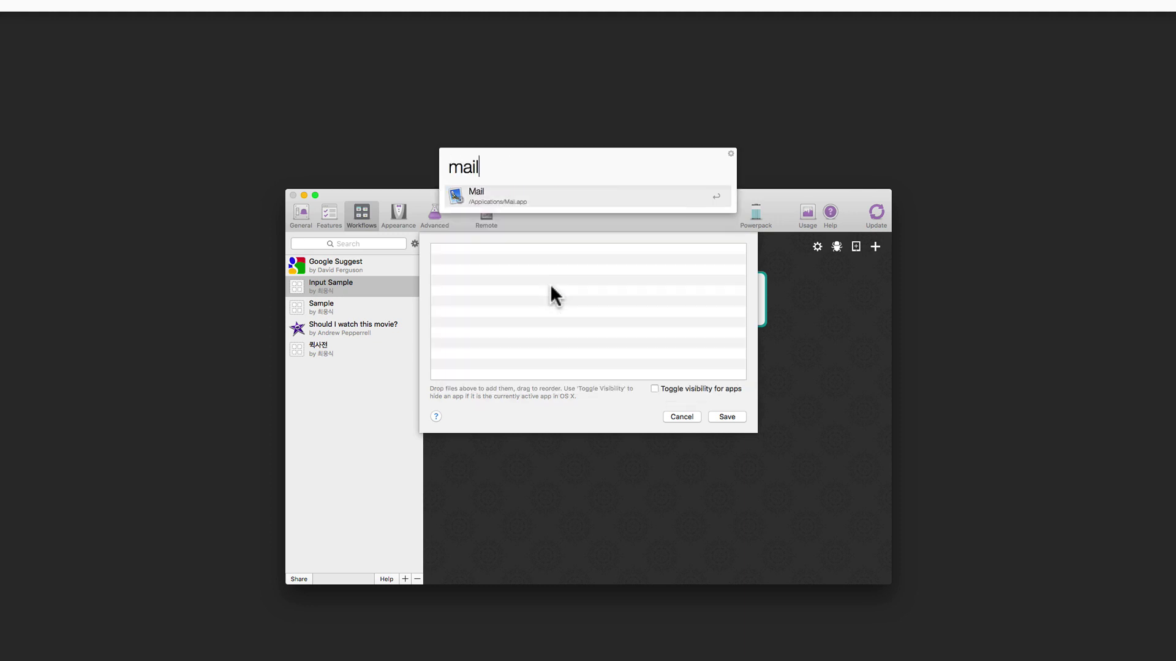
pyautogui.moveTo(485, 187); pyautogui.dragTo(496, 296)
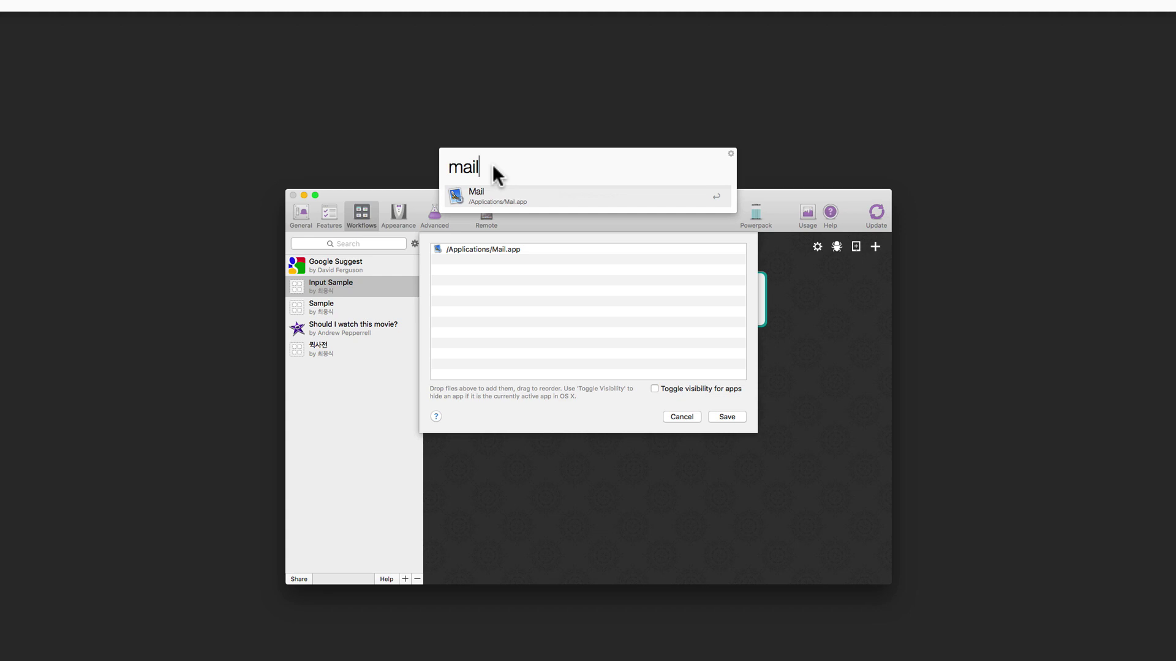
# - Search Alfred for cal and add the Calendar app to the action's file list
pyautogui.press('BackSpace')
pyautogui.press('BackSpace')
pyautogui.press('BackSpace')
pyautogui.press('BackSpace')
pyautogui.write('cal')
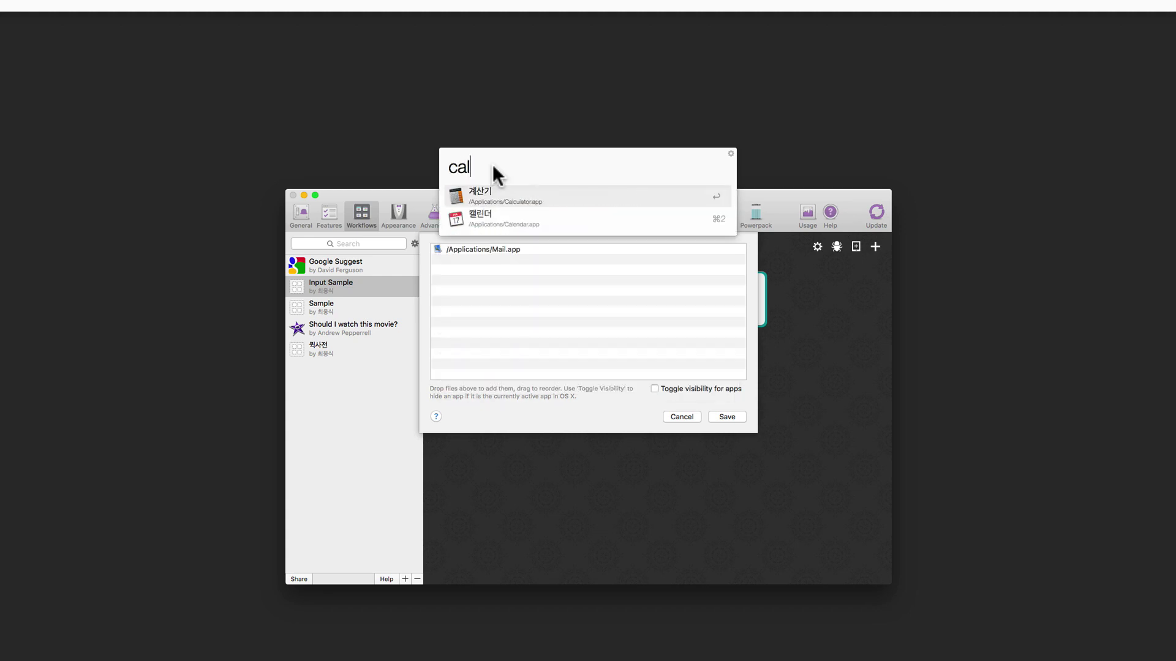
pyautogui.moveTo(475, 216); pyautogui.dragTo(484, 300)
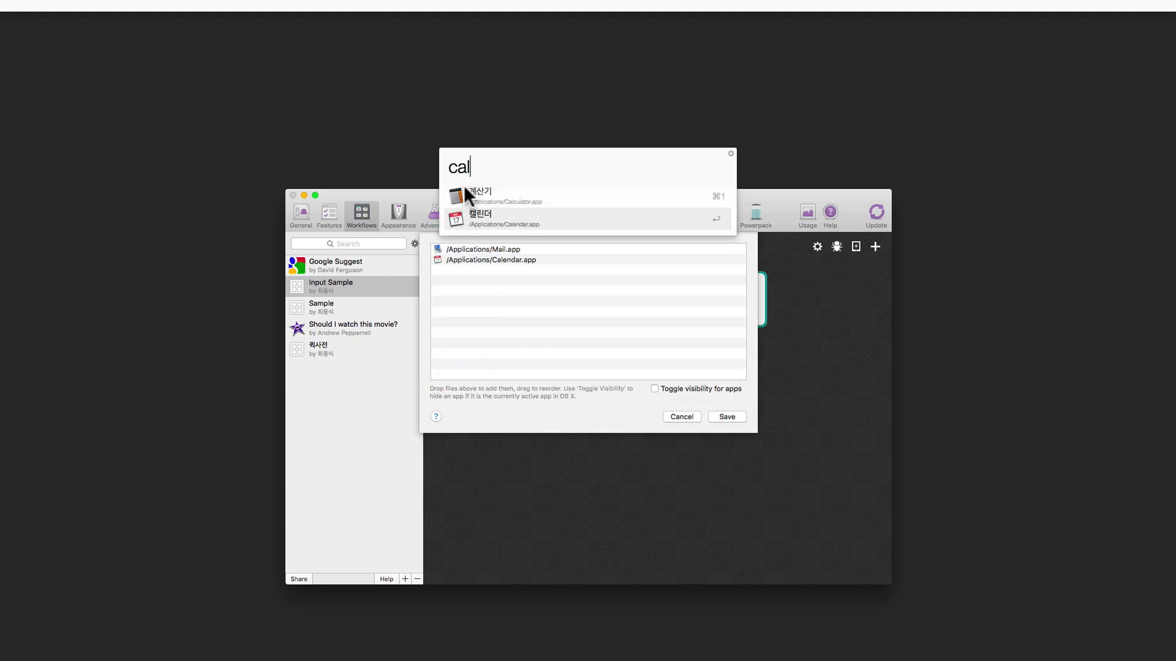
# - Search Alfred for contact, add the Contacts app to the action's file list, and save the action
pyautogui.press('BackSpace')
pyautogui.press('BackSpace')
pyautogui.press('BackSpace')
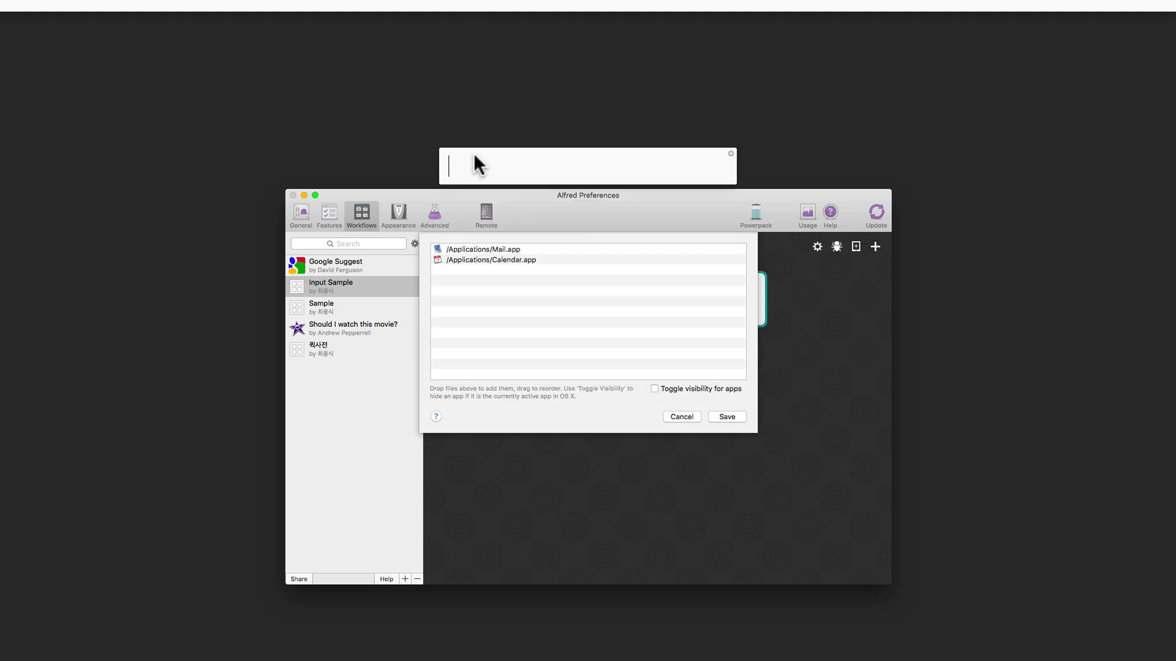
pyautogui.write('contact')
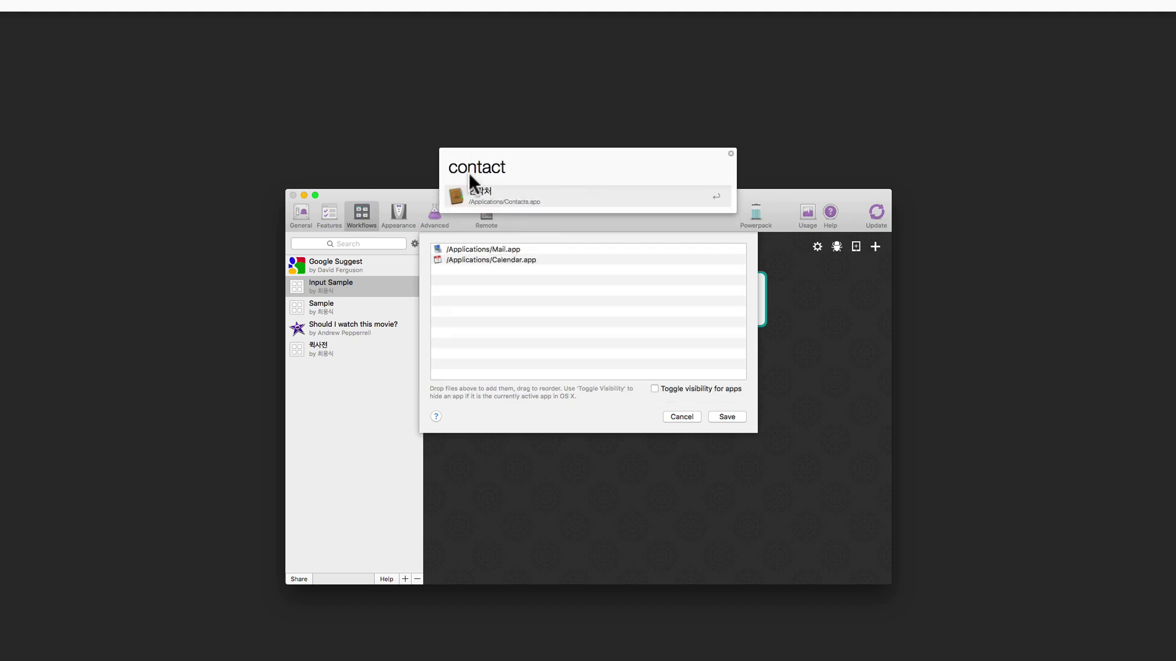
pyautogui.moveTo(466, 182); pyautogui.dragTo(469, 288)
pyautogui.press('Escape')
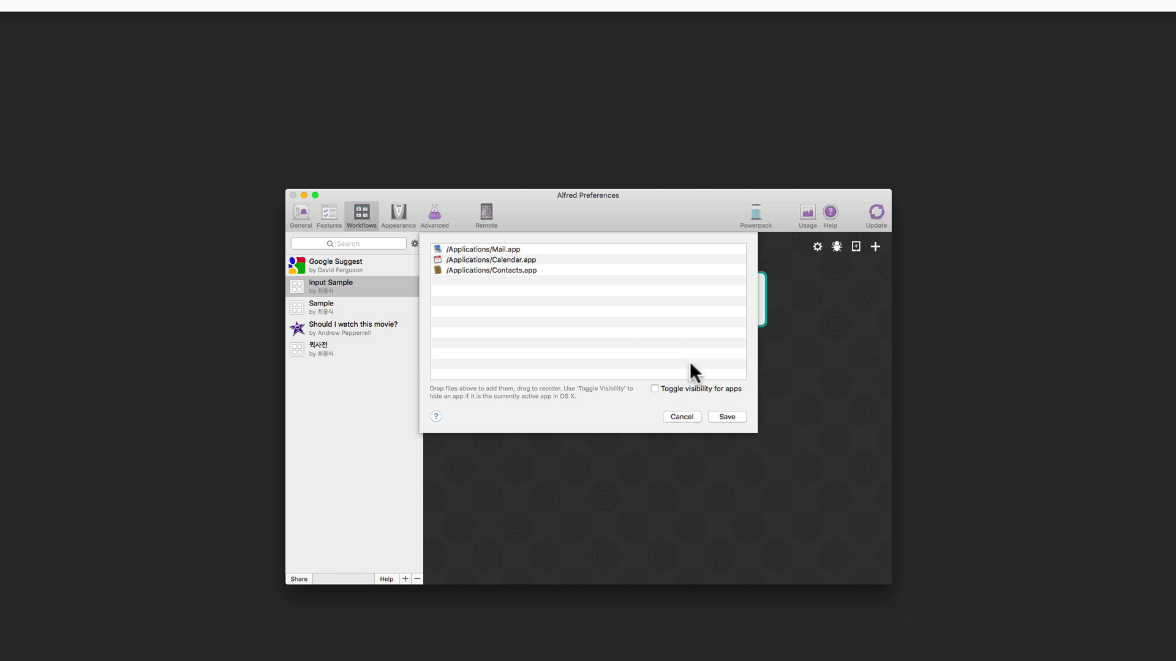
pyautogui.click(715, 408)
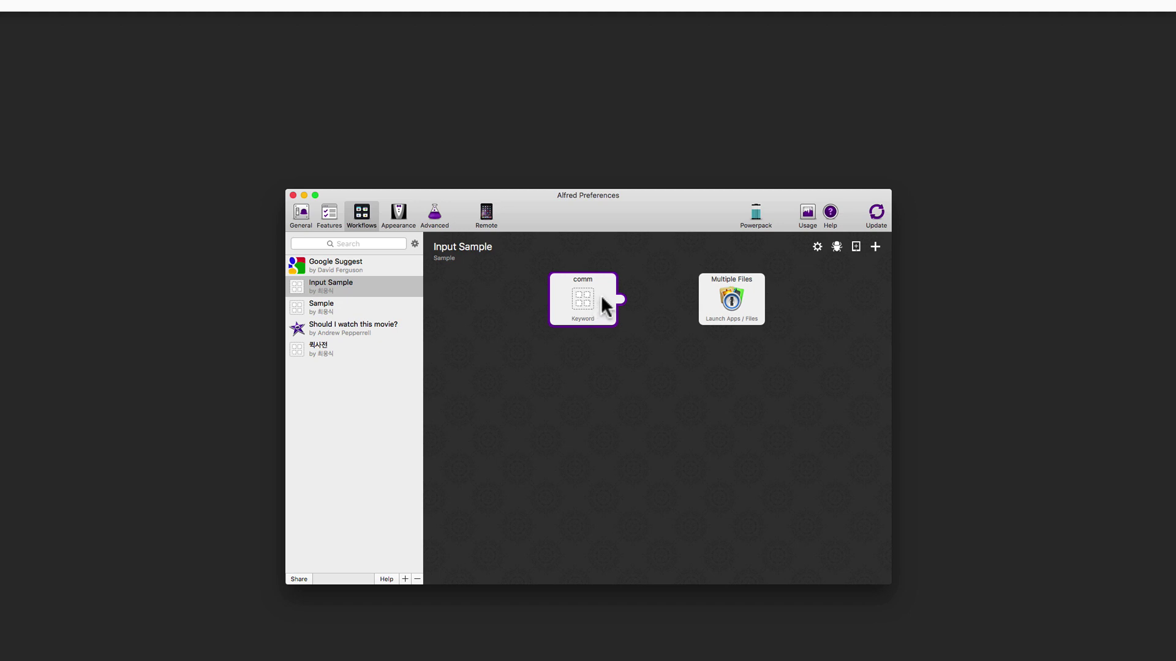
# - Connect the comm keyword to the Launch Apps / Files action and review the action's app list
pyautogui.moveTo(620, 298); pyautogui.dragTo(694, 291)
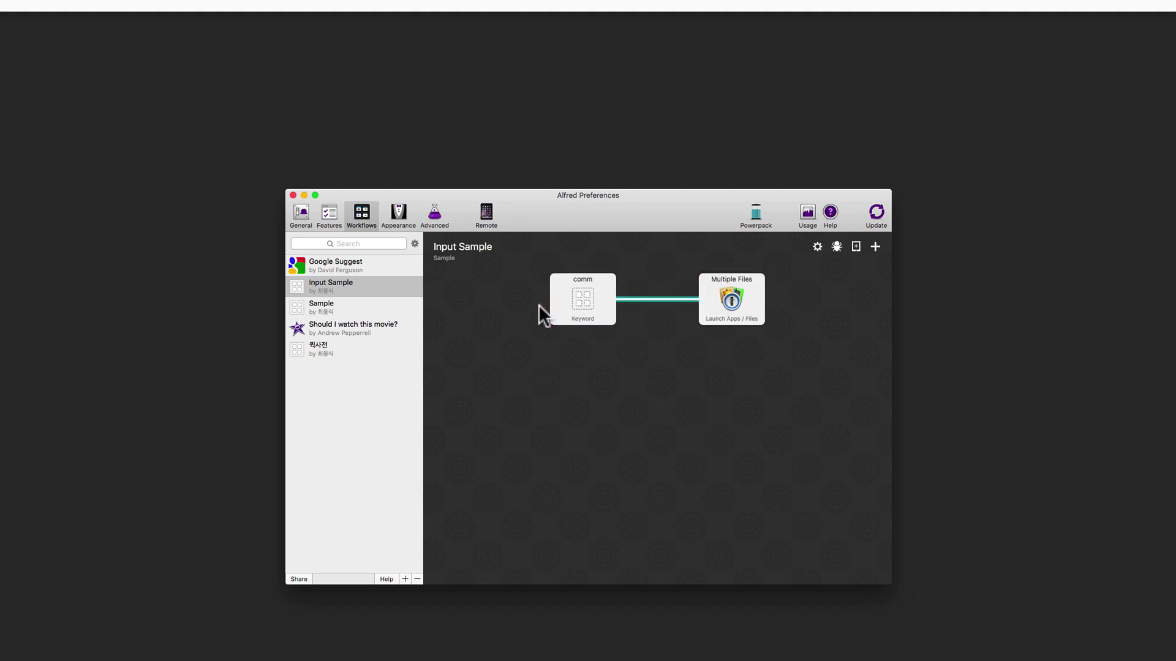
pyautogui.click(574, 285)
pyautogui.doubleClick(738, 303)
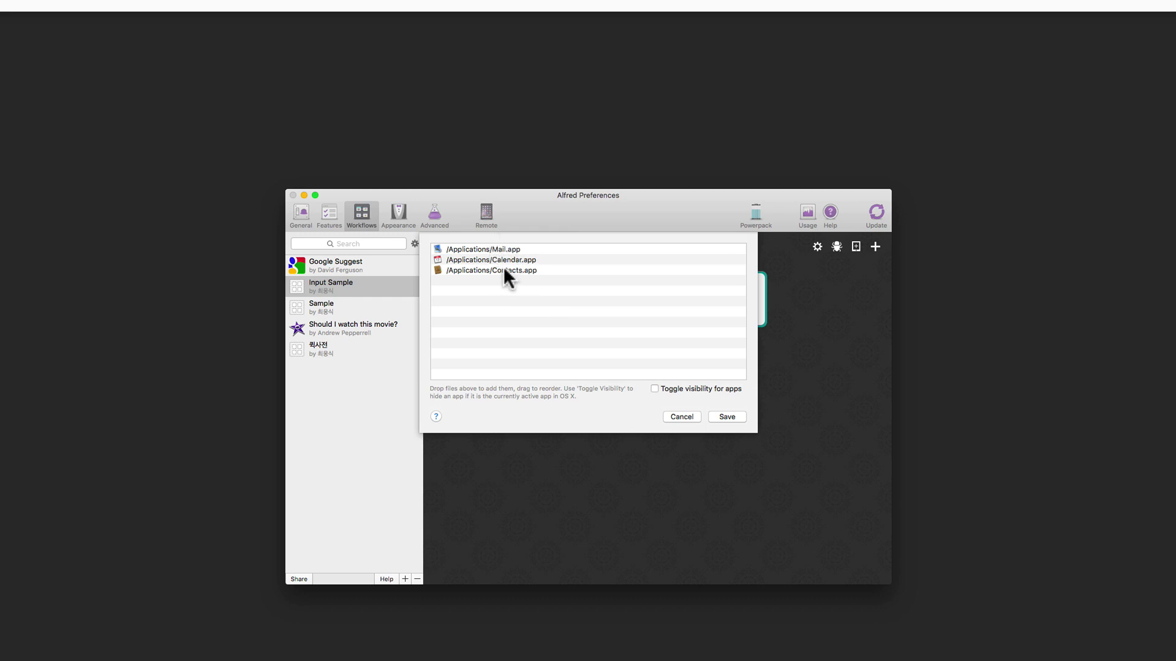
pyautogui.click(716, 412)
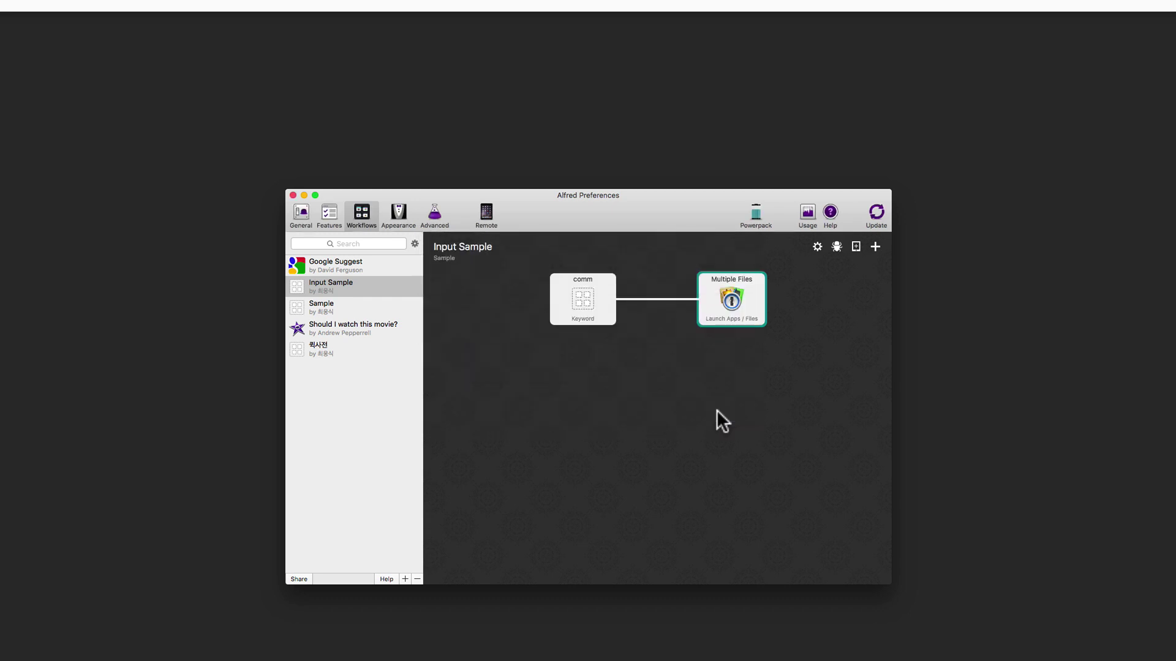
pyautogui.click(623, 379)
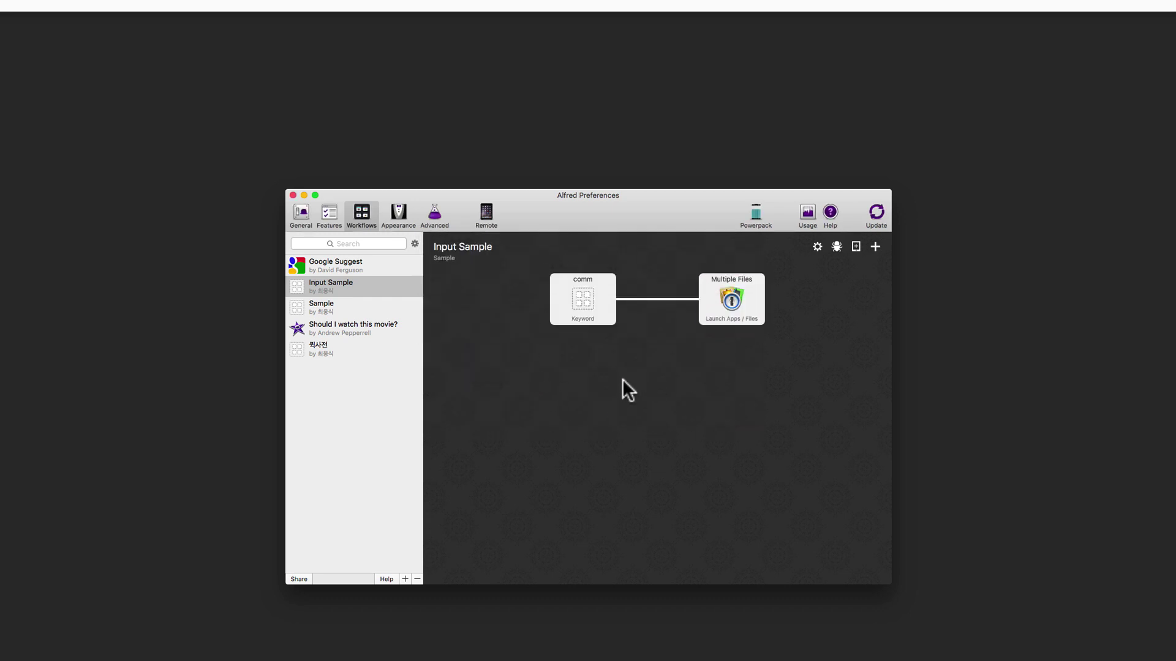
# - Test the workflow by running the comm keyword from the Alfred search window
pyautogui.hotkey('alt', 'space')
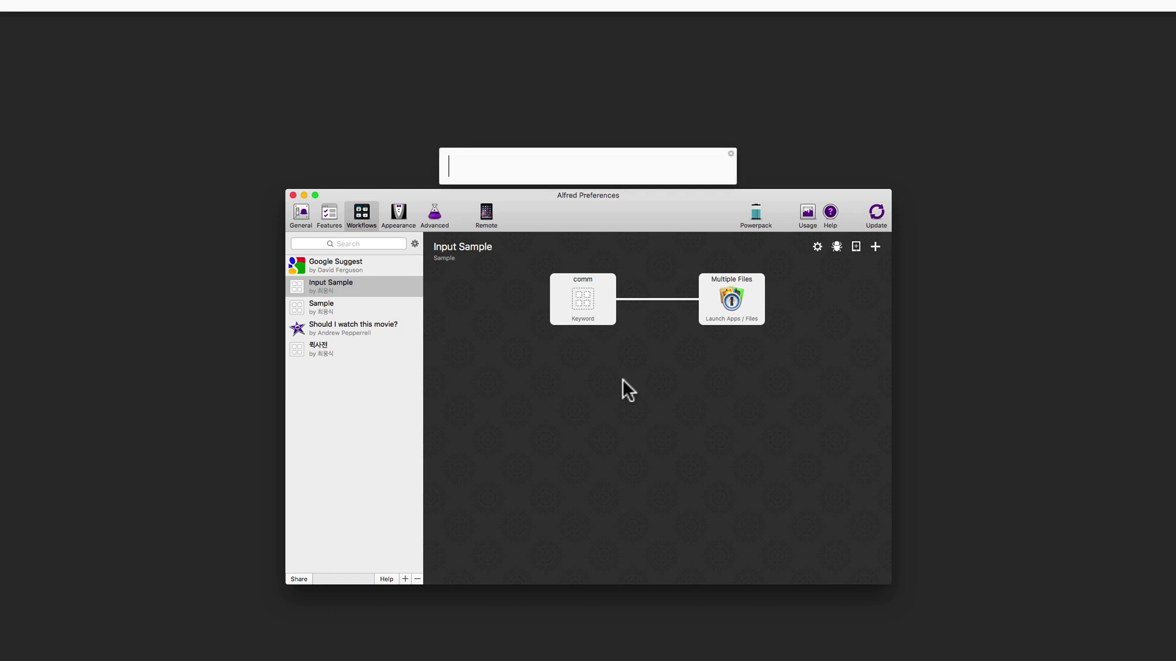
pyautogui.write('comm')
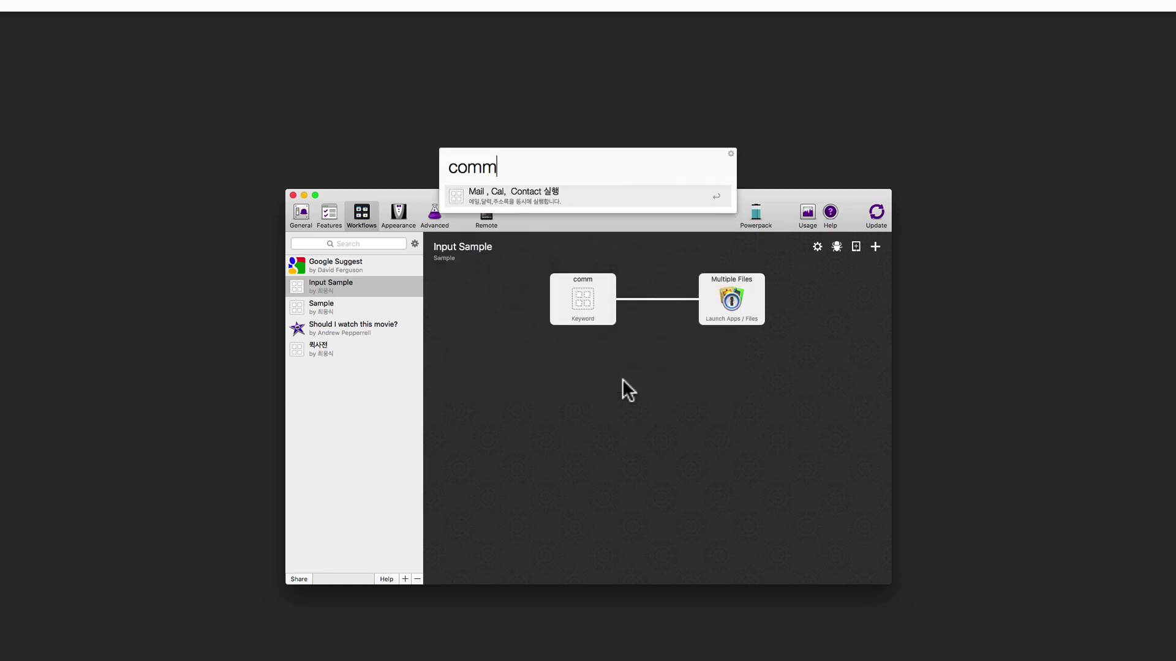
pyautogui.press('Return')
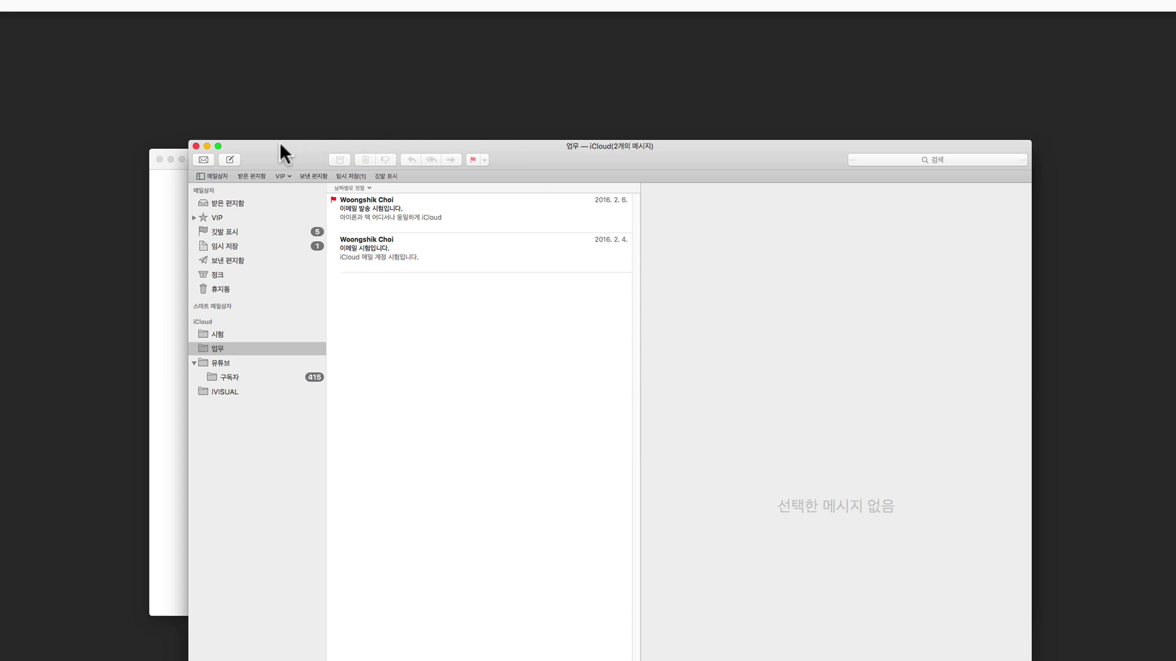
# - Examine the launched Mail, Calendar and Contacts windows, moving them apart and continuing past Calendar's welcome page
pyautogui.moveTo(279, 142); pyautogui.dragTo(676, 165)
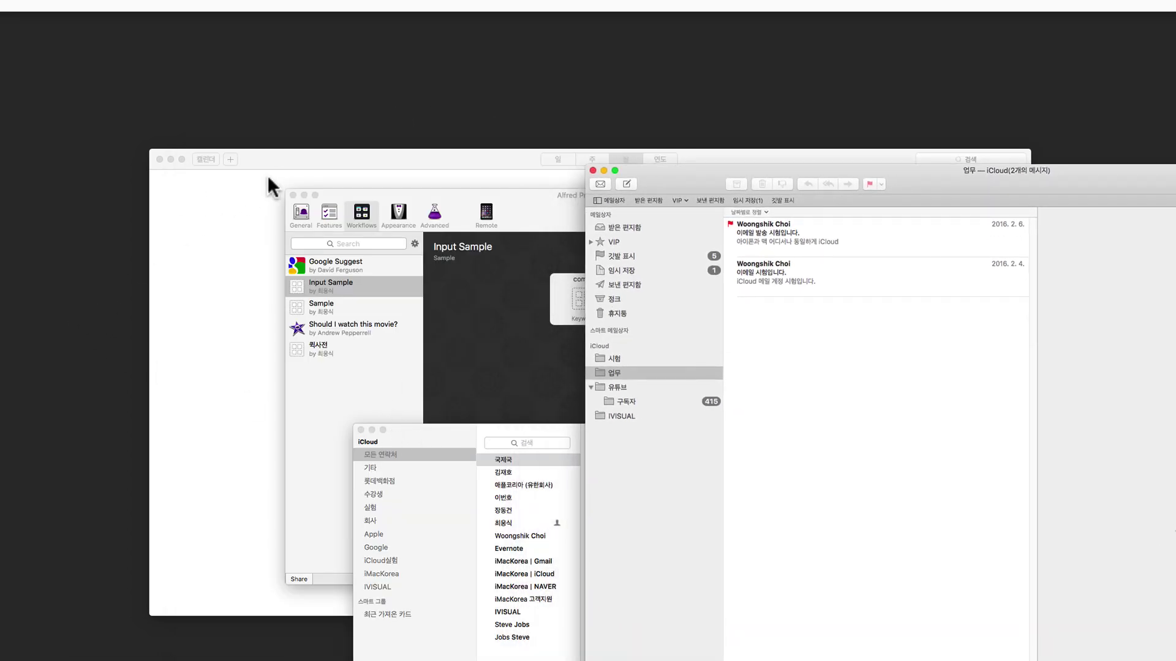
pyautogui.click(283, 153)
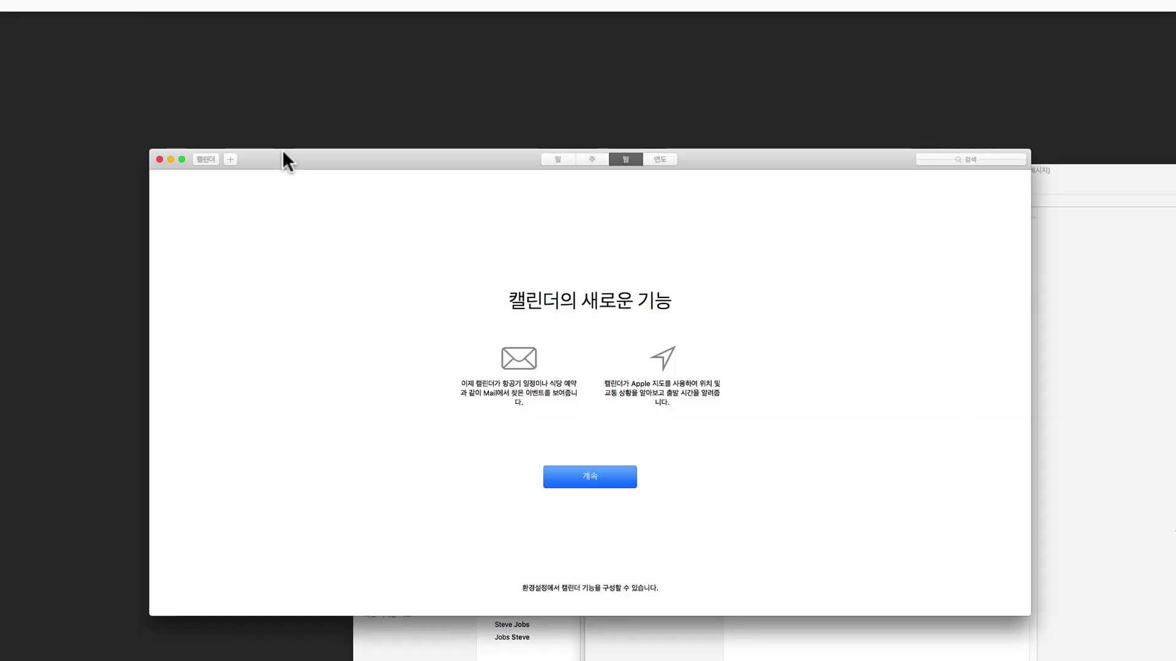
pyautogui.click(564, 468)
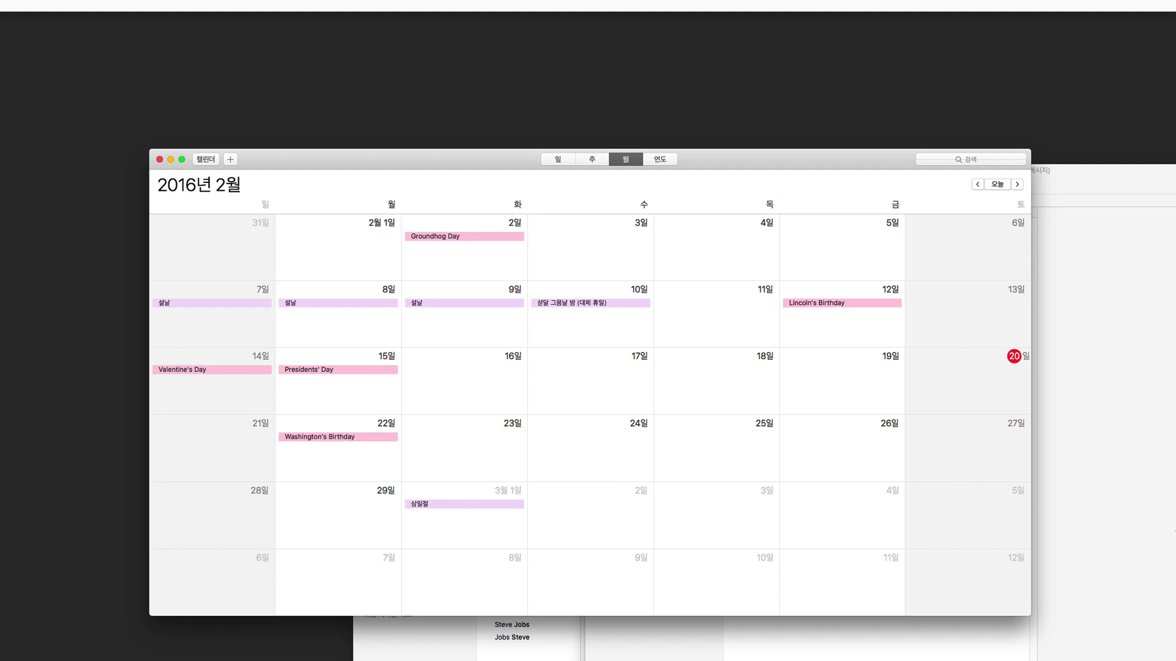
pyautogui.click(429, 654)
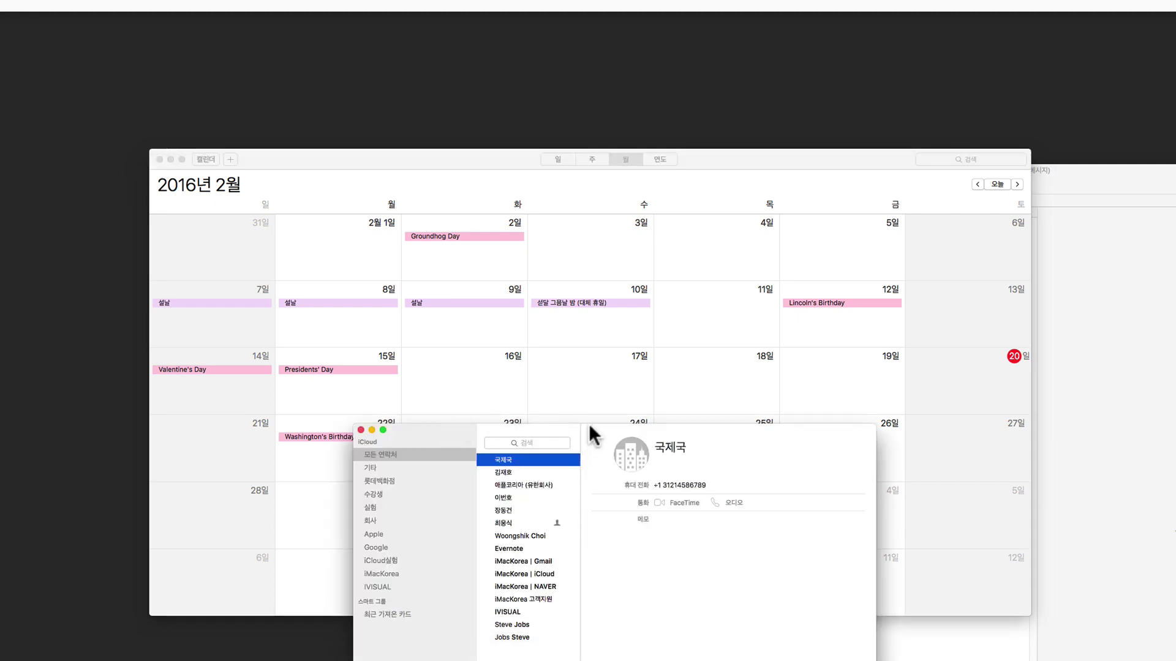
pyautogui.moveTo(593, 436); pyautogui.dragTo(434, 436)
pyautogui.click(1144, 373)
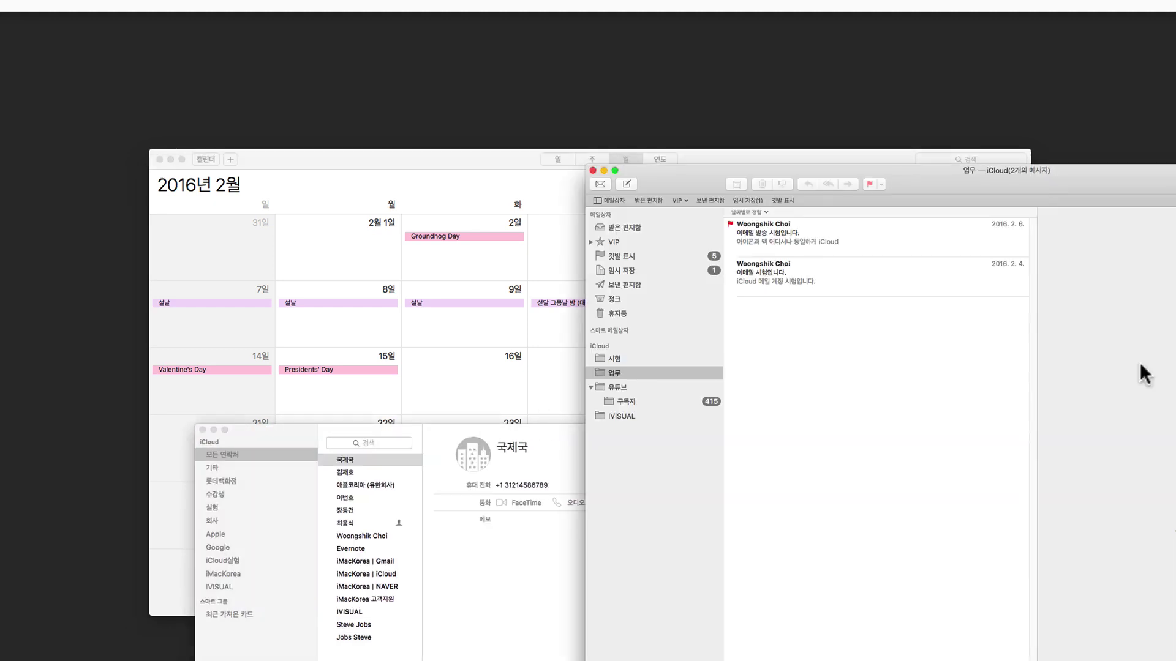
pyautogui.moveTo(1006, 173); pyautogui.dragTo(928, 149)
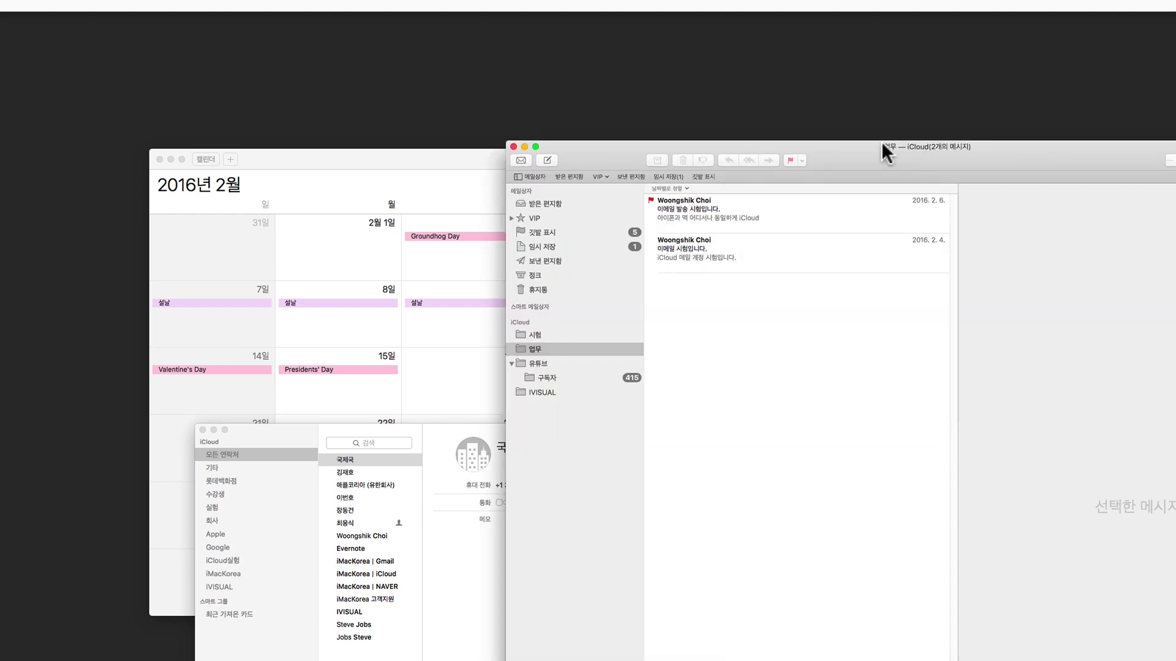
# - Quit Mail, Calendar and Contacts to return to the Input Sample workflow
pyautogui.press('super+q')
pyautogui.click(732, 156)
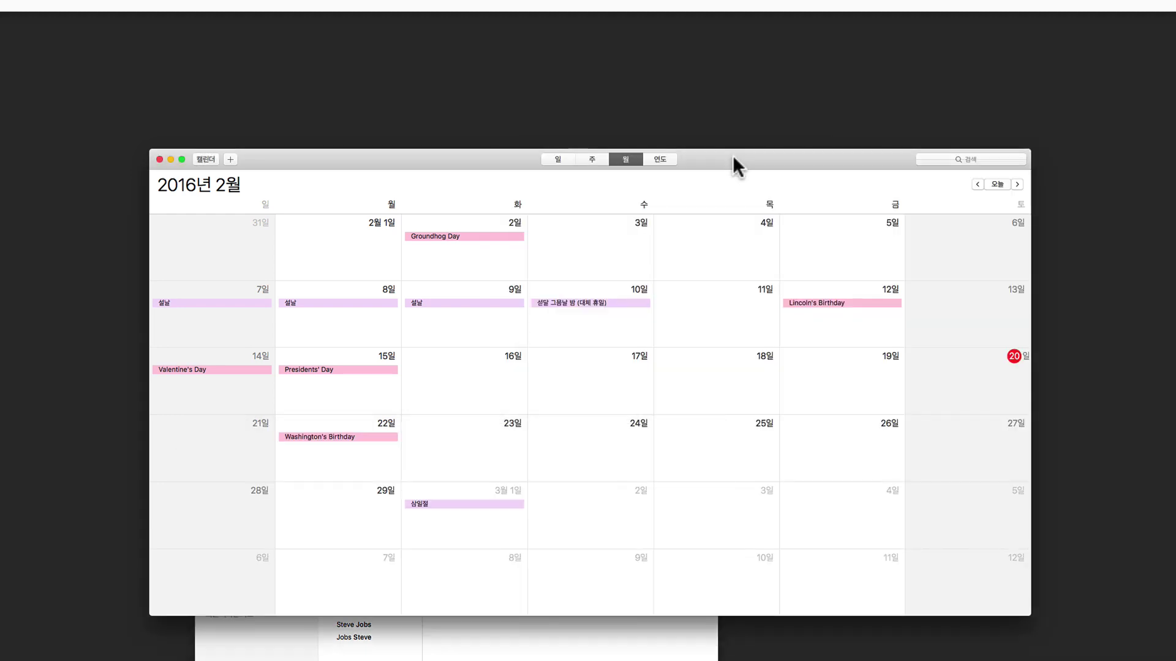
pyautogui.press('super+q')
pyautogui.press('super+q')
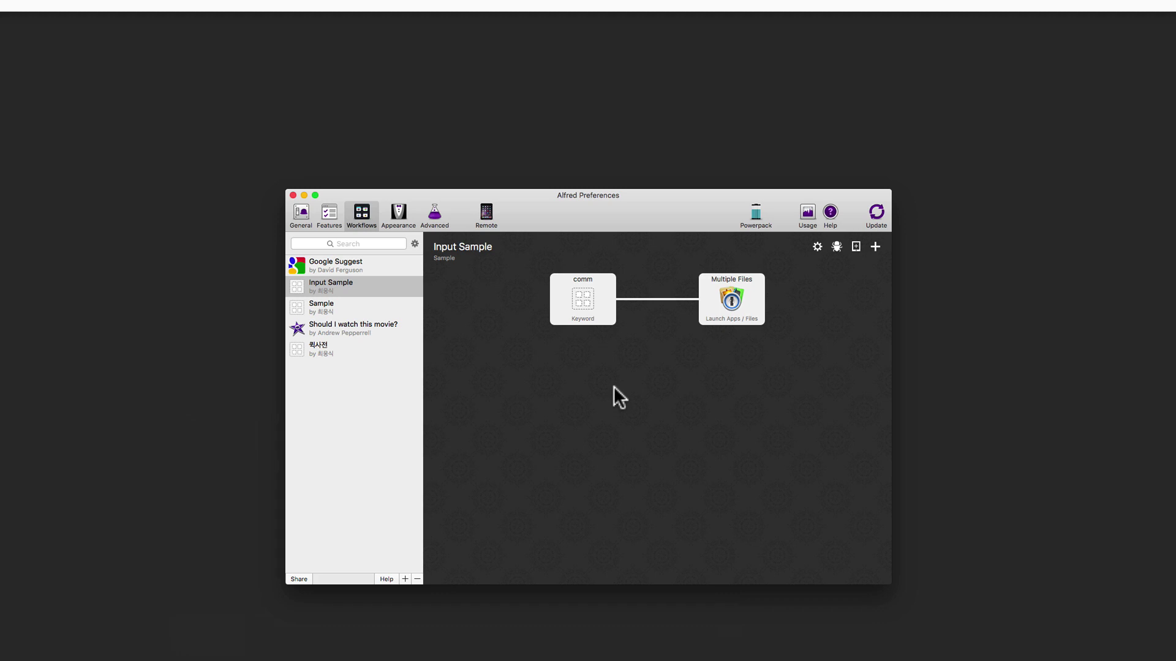
# - Check the comm keyword's settings, and add a new keyword input named universalDic with a space and Argument Required
pyautogui.doubleClick(575, 294)
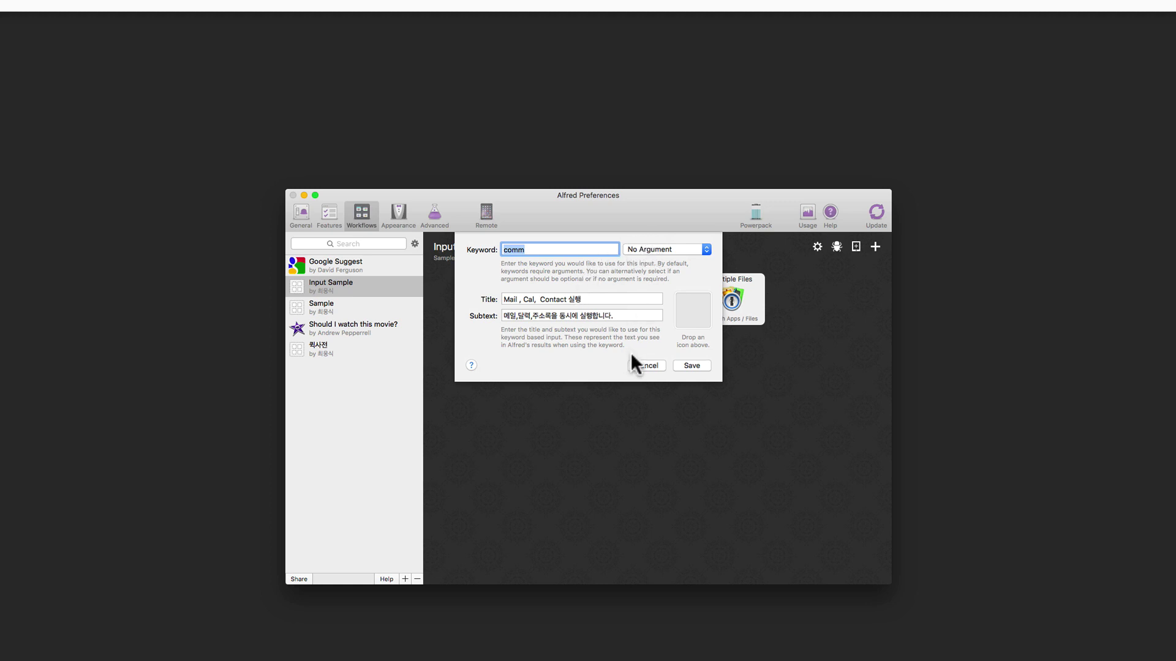
pyautogui.click(640, 365)
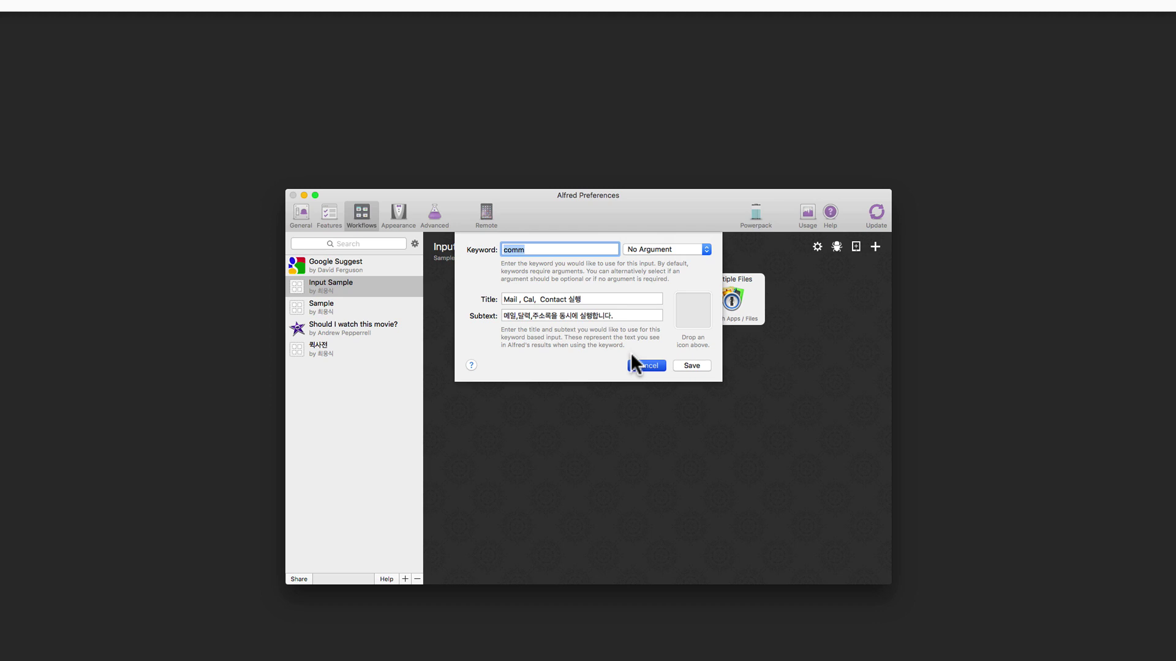
pyautogui.click(869, 240)
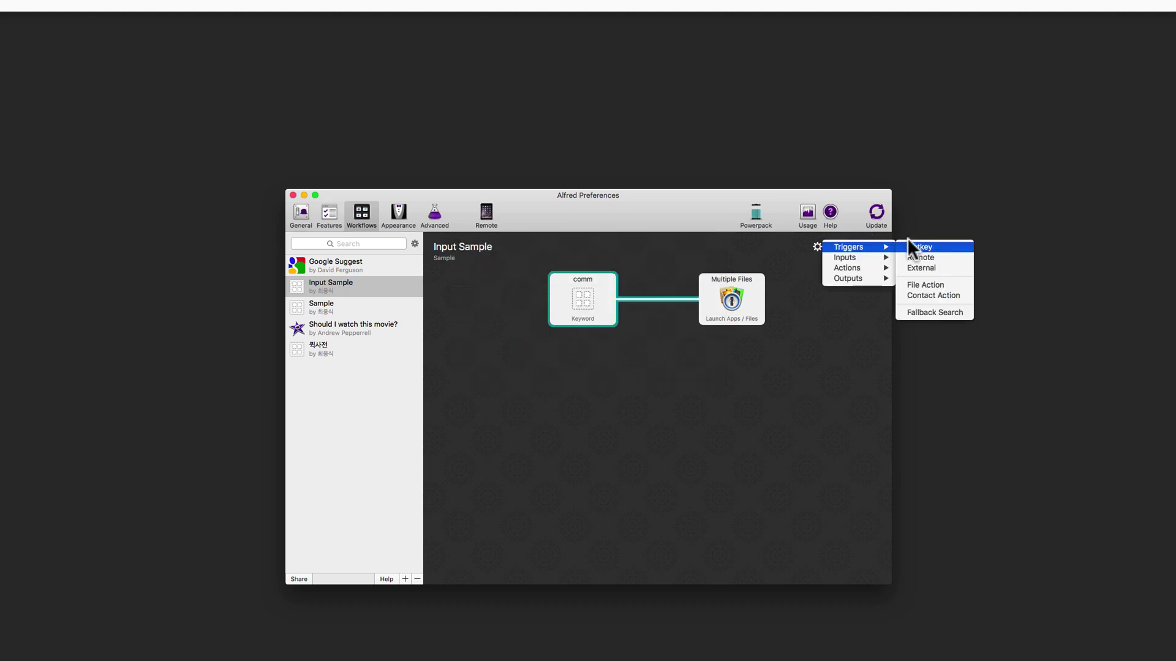
pyautogui.moveTo(875, 257)
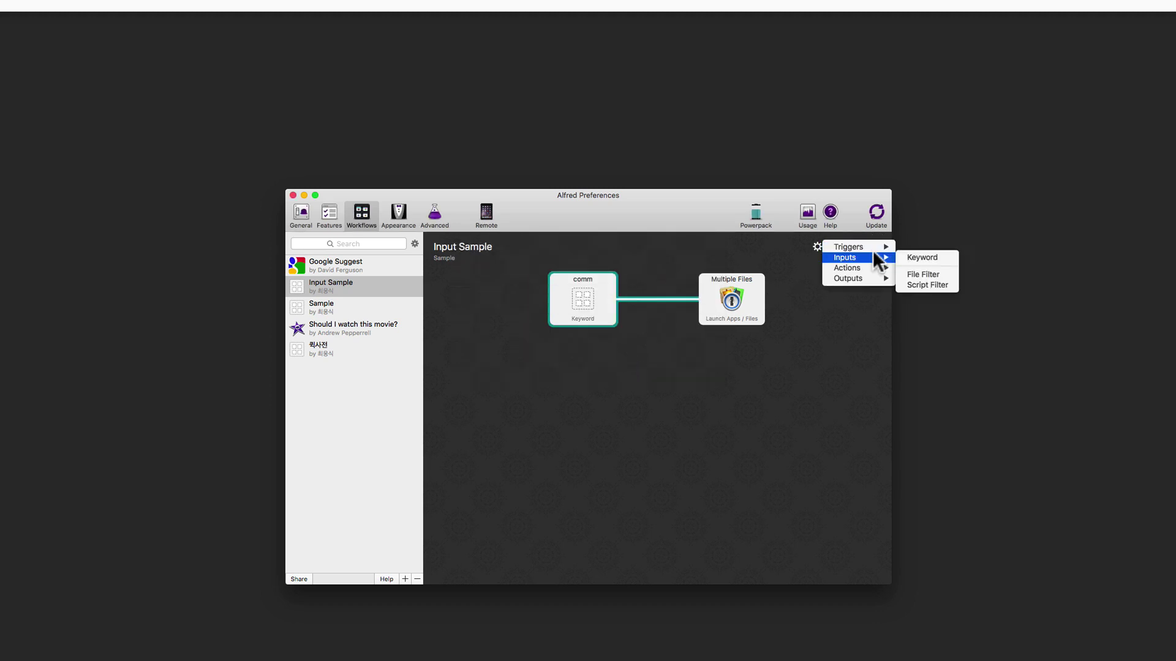
pyautogui.click(914, 251)
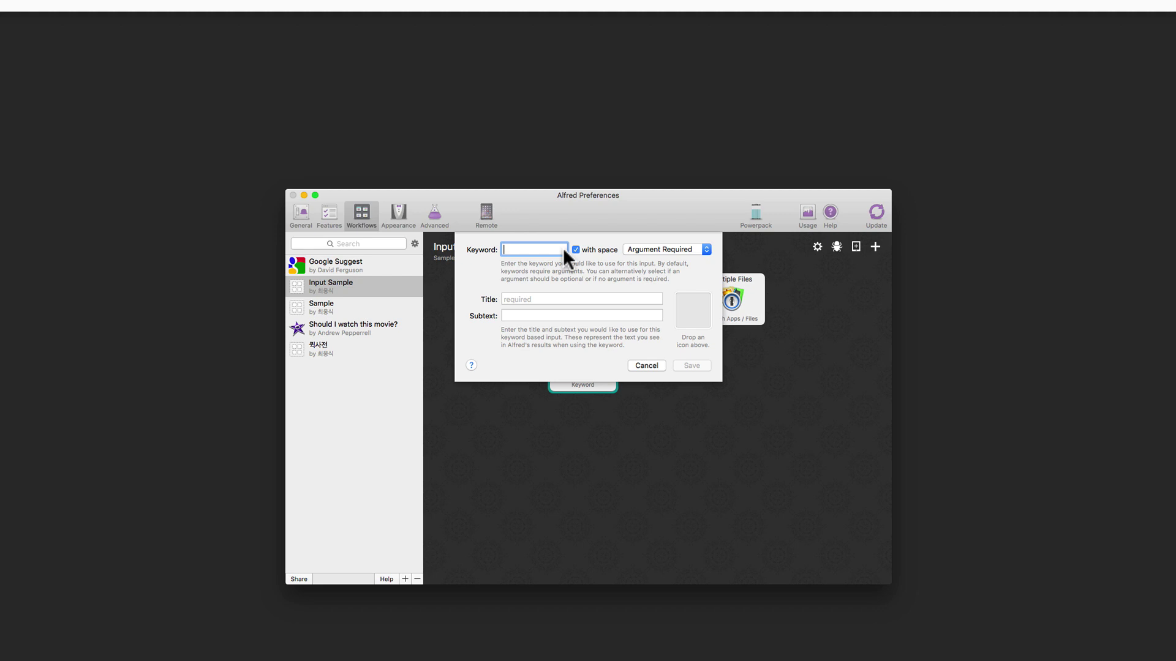
pyautogui.write('i')
pyautogui.write('niver')
pyautogui.write('sal')
pyautogui.write('Dic')
pyautogui.click(646, 244)
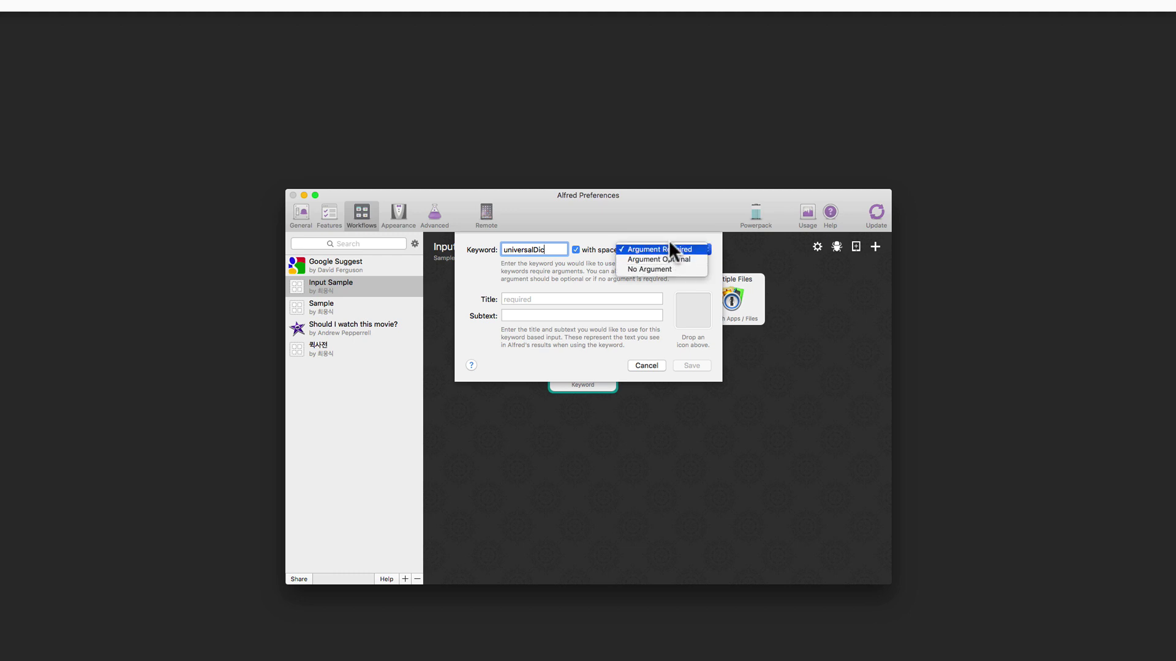
pyautogui.click(669, 242)
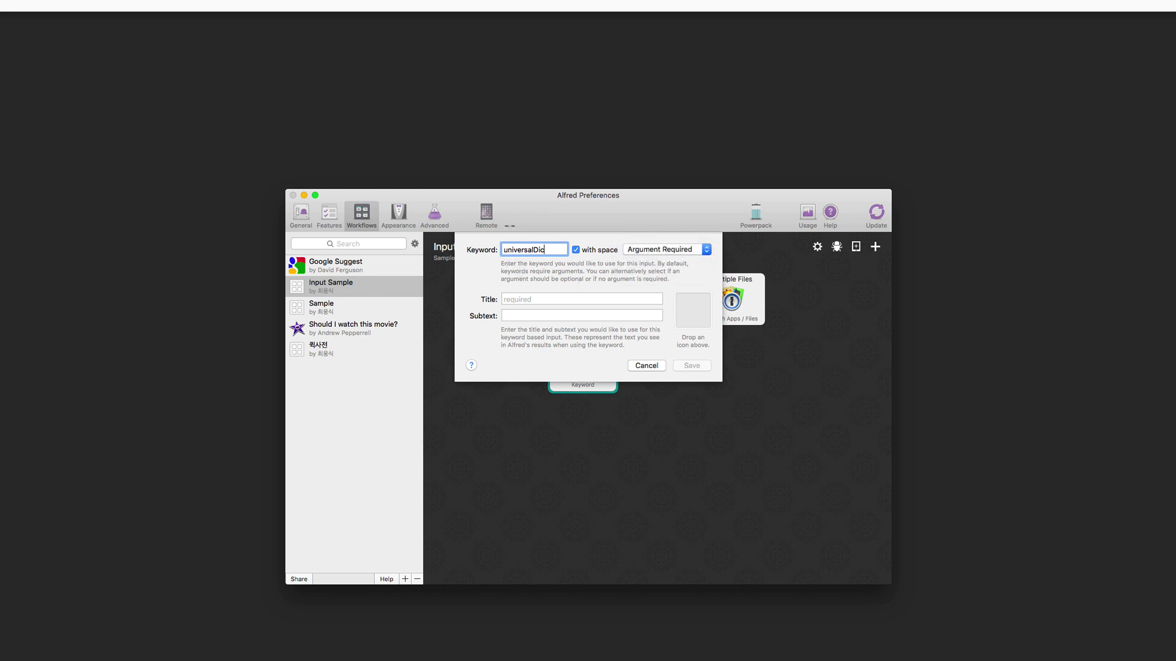
# - Give the new keyword the title 사전 검색 and the subtext 시스템 사전과 네이버 사전을 동시에 검색합니다., and save it
pyautogui.click(525, 298)
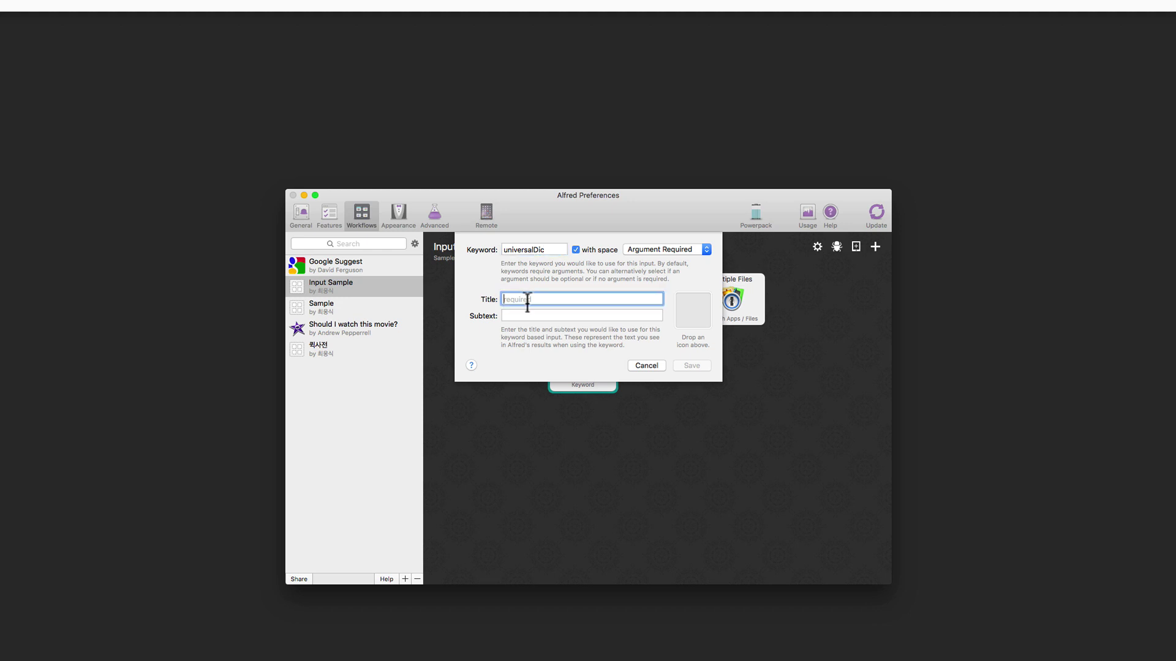
pyautogui.write('u')
pyautogui.press('BackSpace')
pyautogui.write('사전 검색')
pyautogui.press('Tab')
pyautogui.press('Tab')
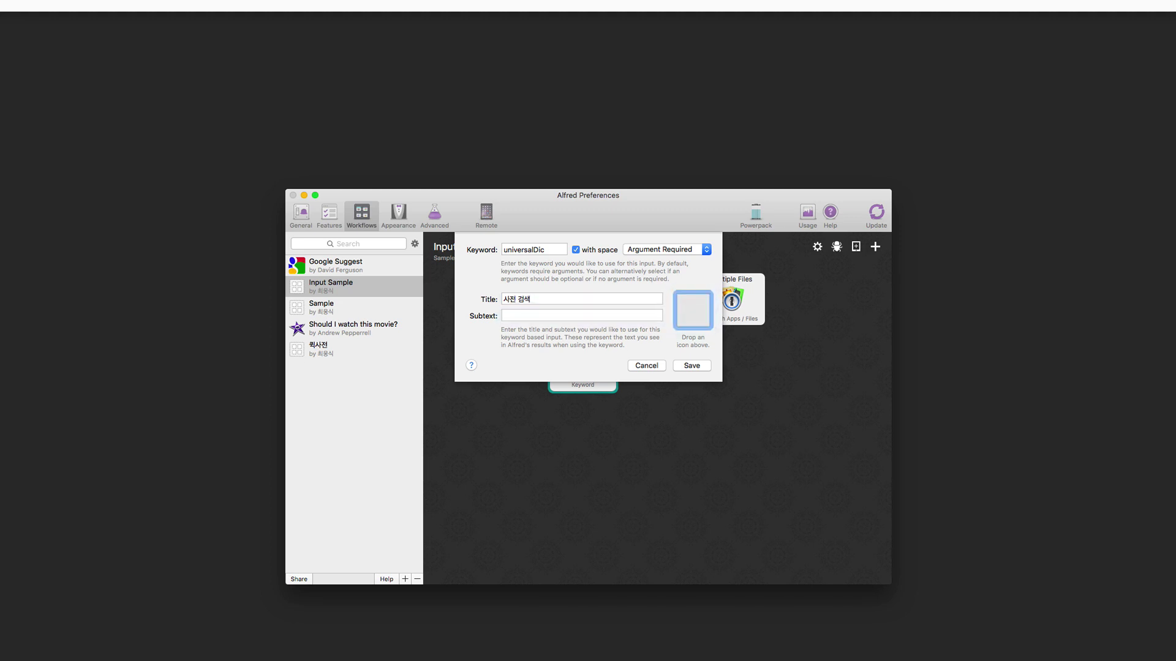
pyautogui.click(546, 315)
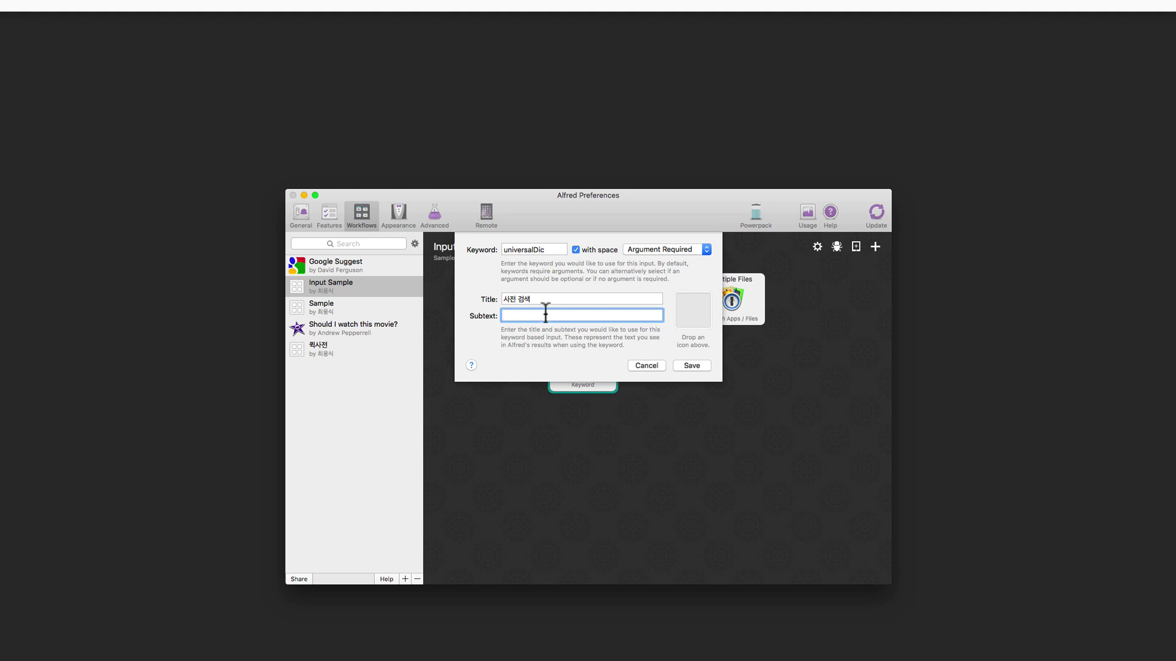
pyautogui.write('시스테ㅁ 사전과 네입')
pyautogui.write('ㅓ 사전을 동싱')
pyautogui.write('ㅔ 검색합니다.')
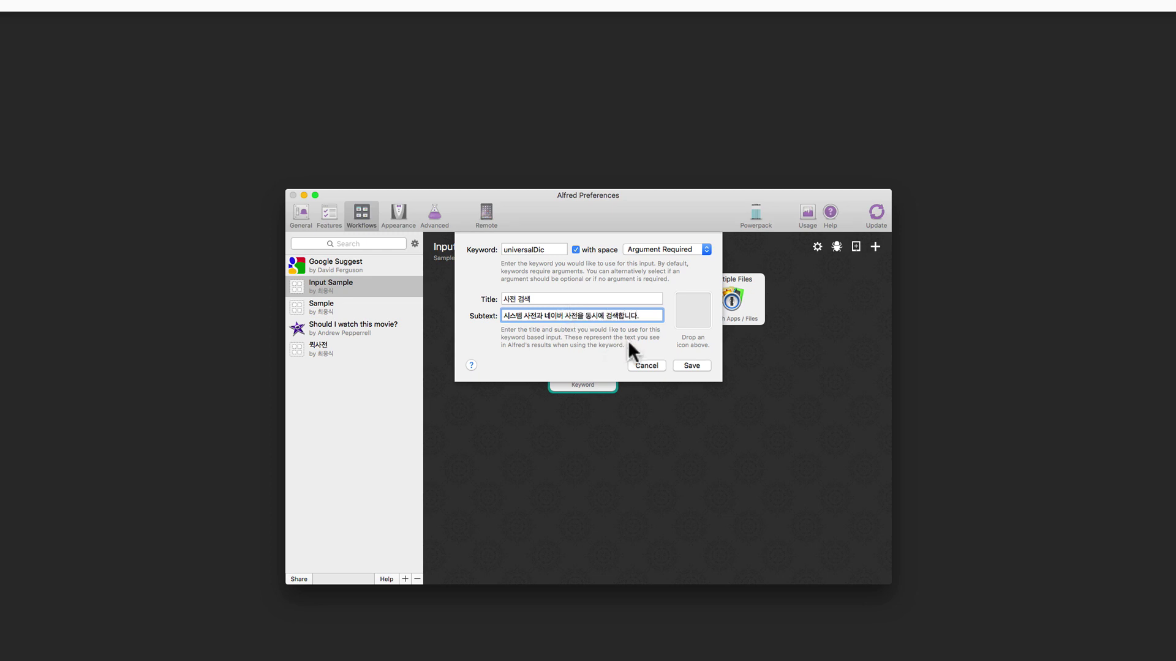
pyautogui.click(696, 356)
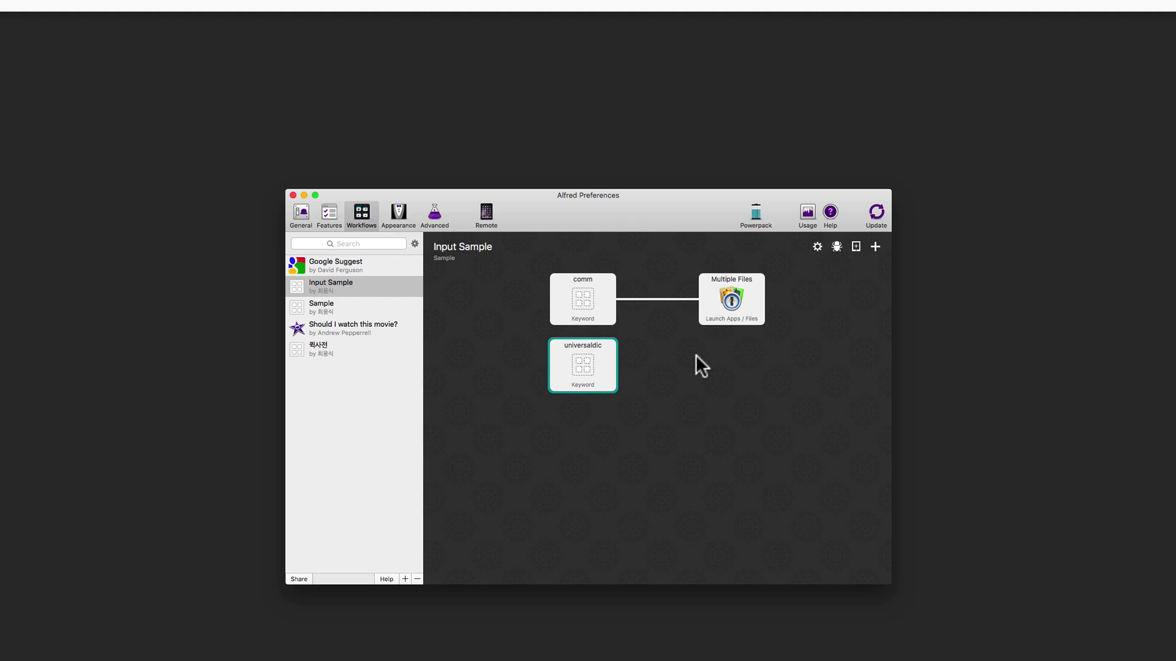
# - Add an Open URL action to the Input Sample workflow, leaving its URL empty
pyautogui.click(875, 246)
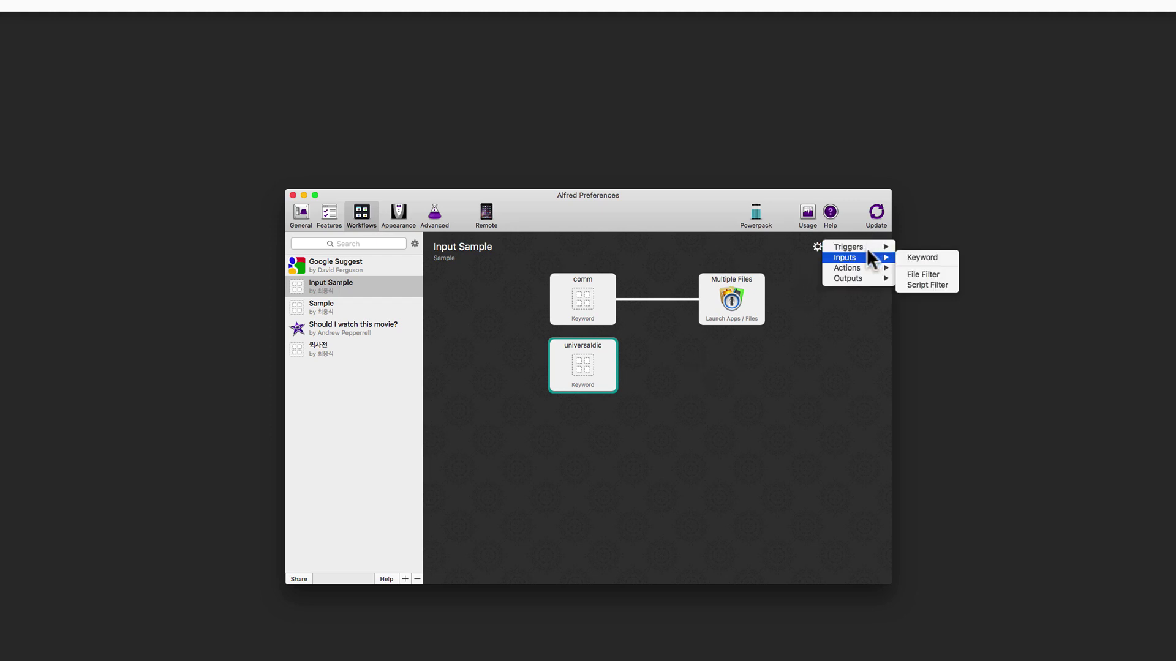
pyautogui.moveTo(866, 263)
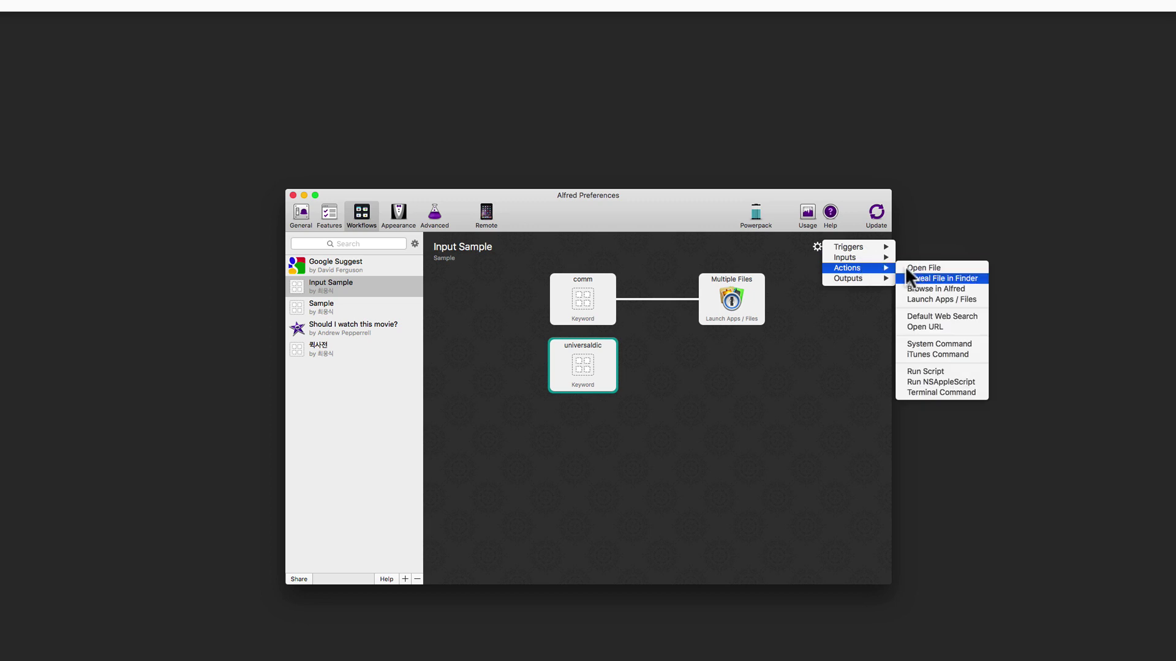
pyautogui.click(934, 323)
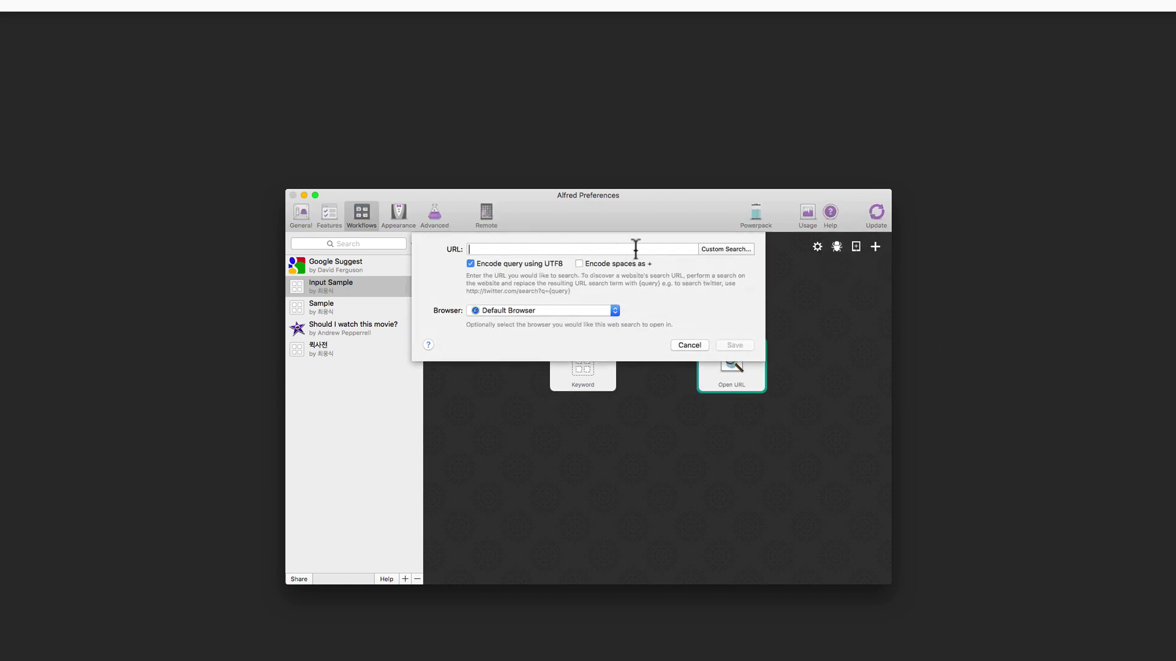
pyautogui.click(733, 247)
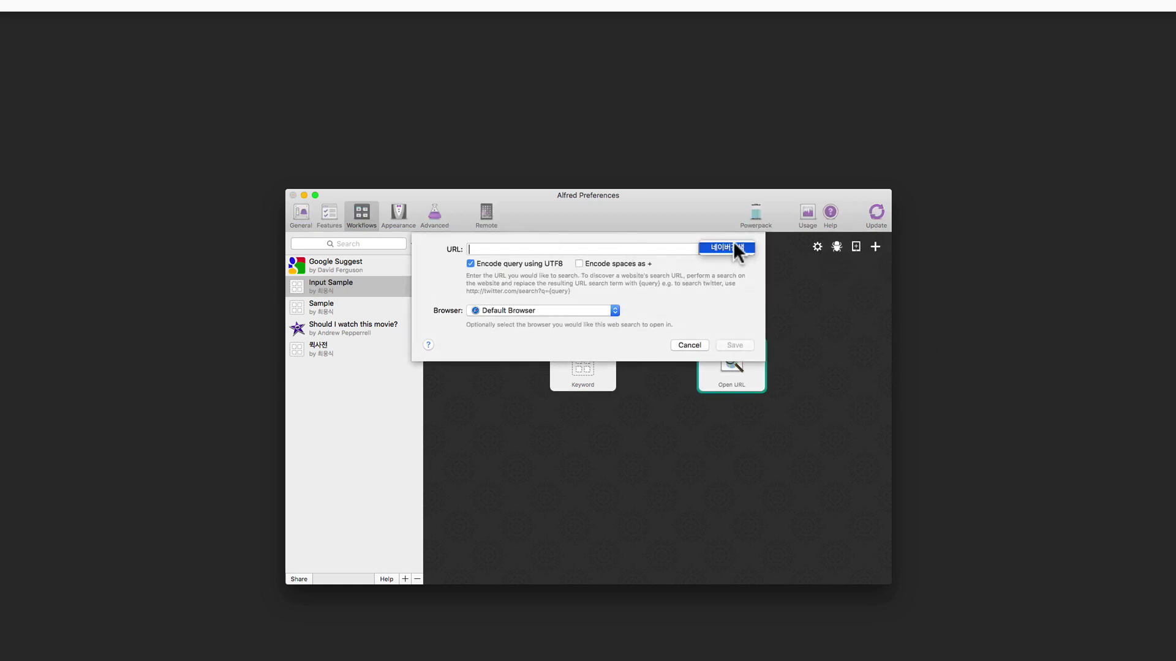
pyautogui.click(708, 259)
pyautogui.click(687, 343)
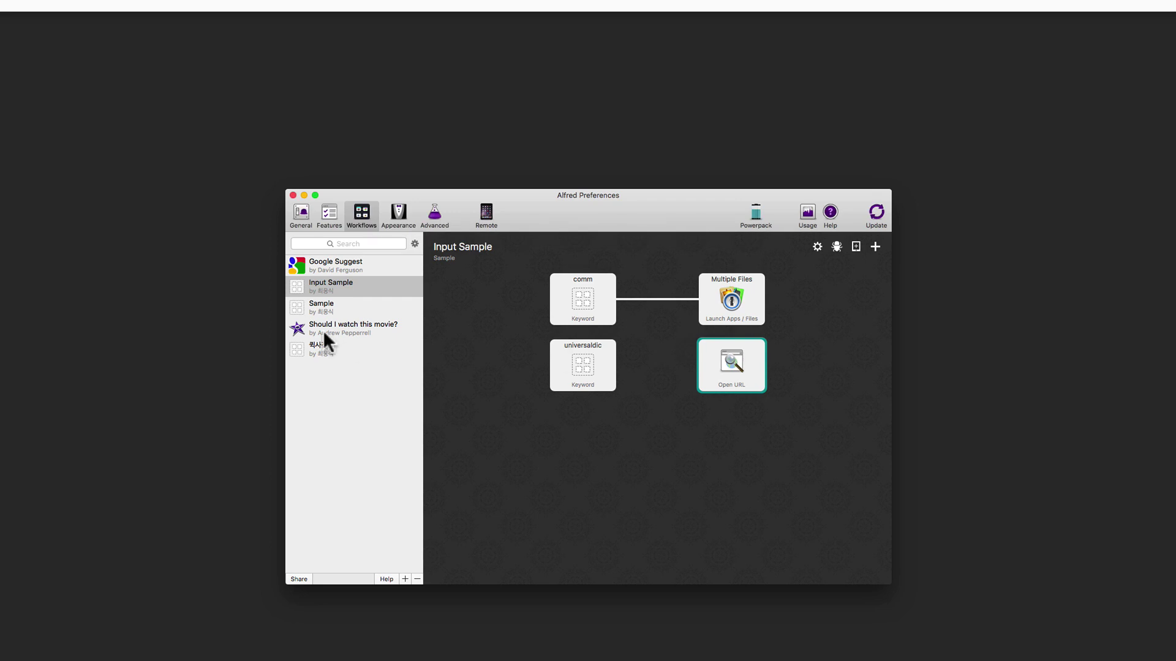
# - Copy the dictionary search URL from the endic.naver.com Open URL action in the Sample workflow
pyautogui.click(318, 301)
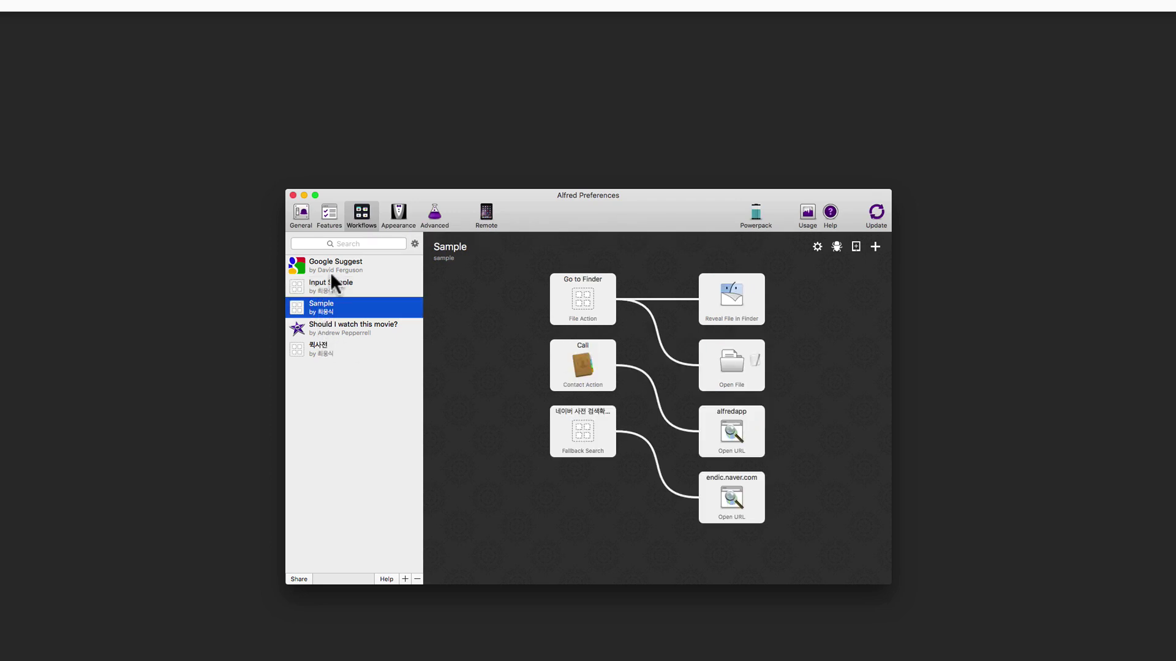
pyautogui.doubleClick(729, 486)
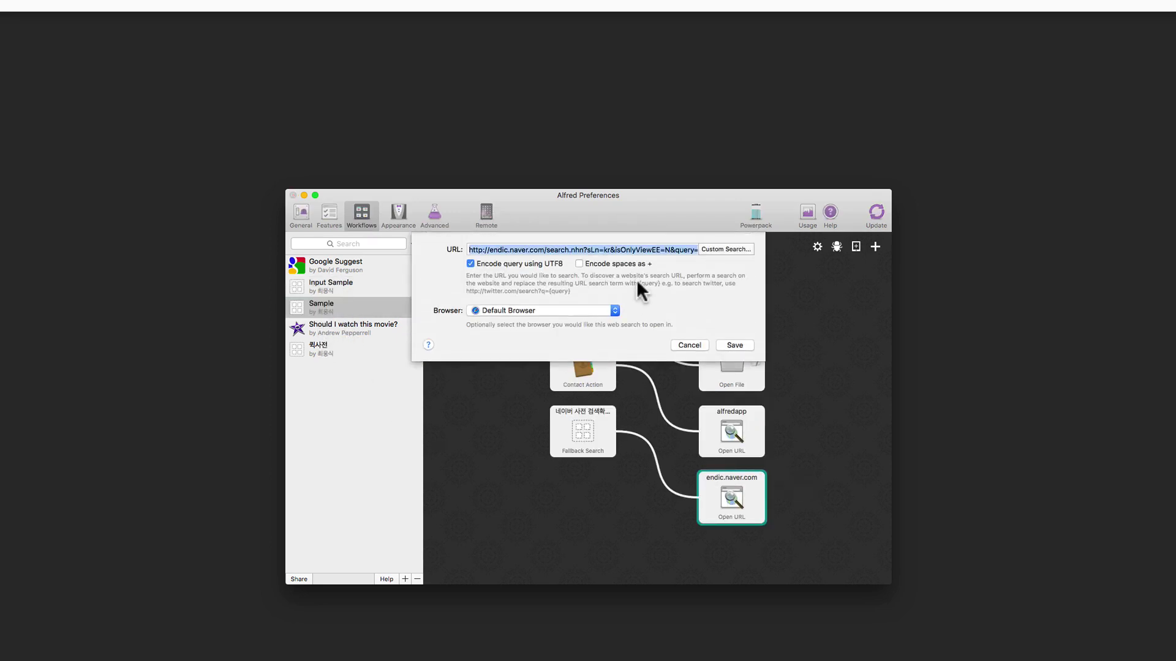
pyautogui.click(650, 249)
pyautogui.tripleClick(651, 250)
pyautogui.click(717, 341)
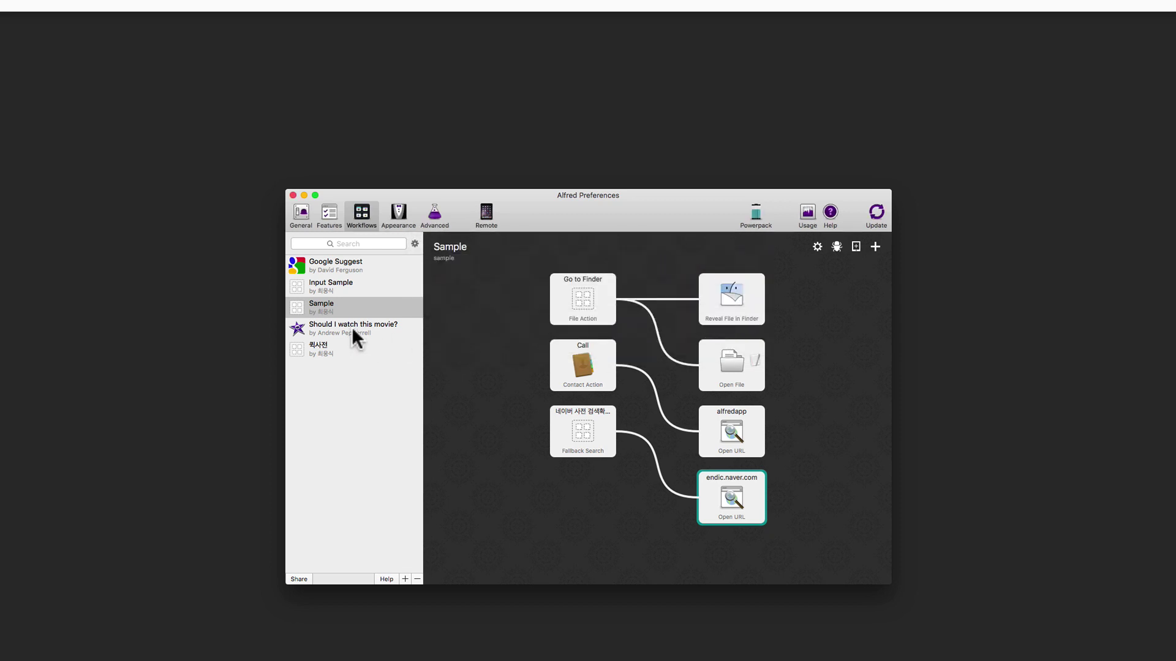
# - Set the Input Sample workflow's Open URL action to the copied endic.naver.com search URL and connect the universaldic keyword to it
pyautogui.click(352, 287)
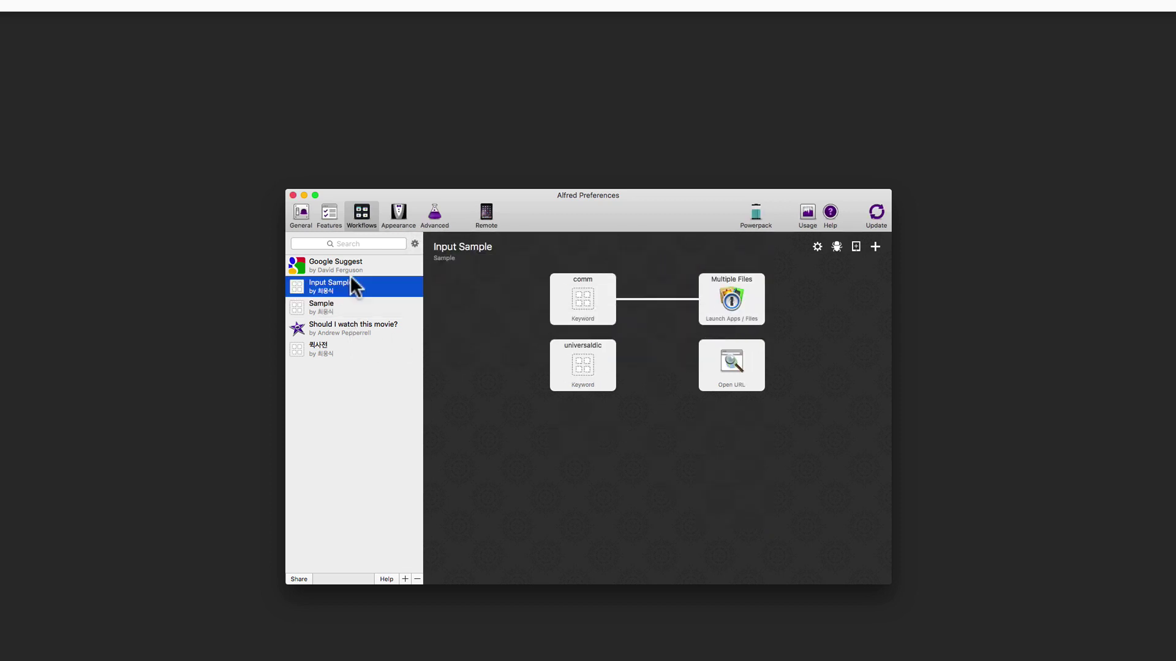
pyautogui.click(340, 344)
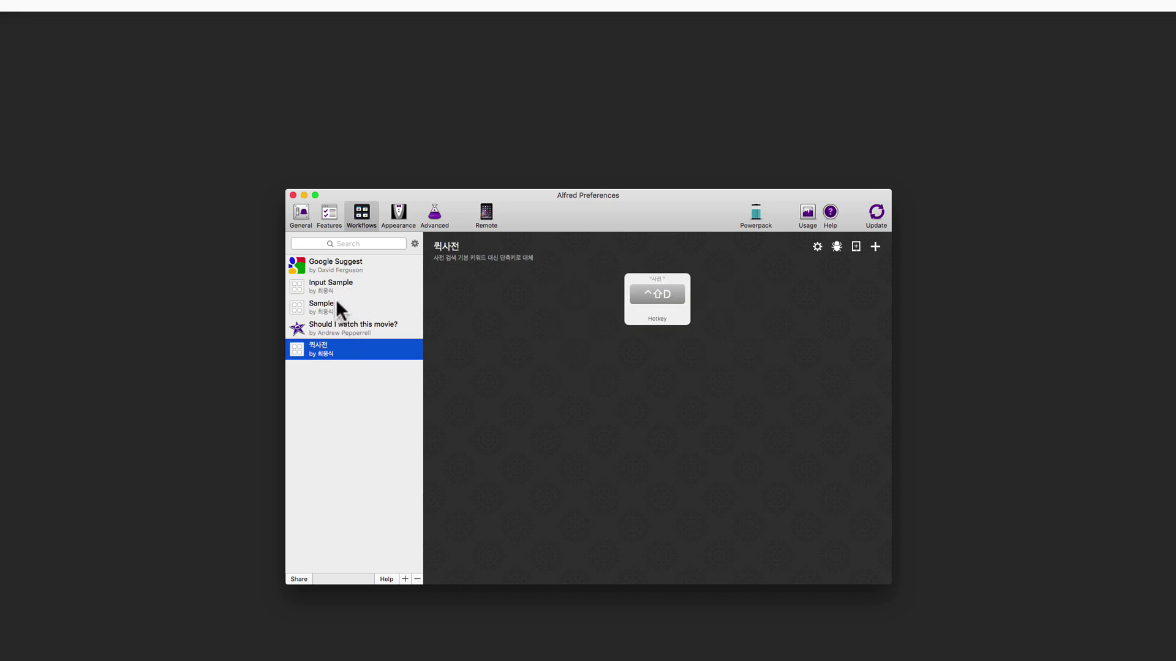
pyautogui.click(340, 283)
pyautogui.doubleClick(718, 369)
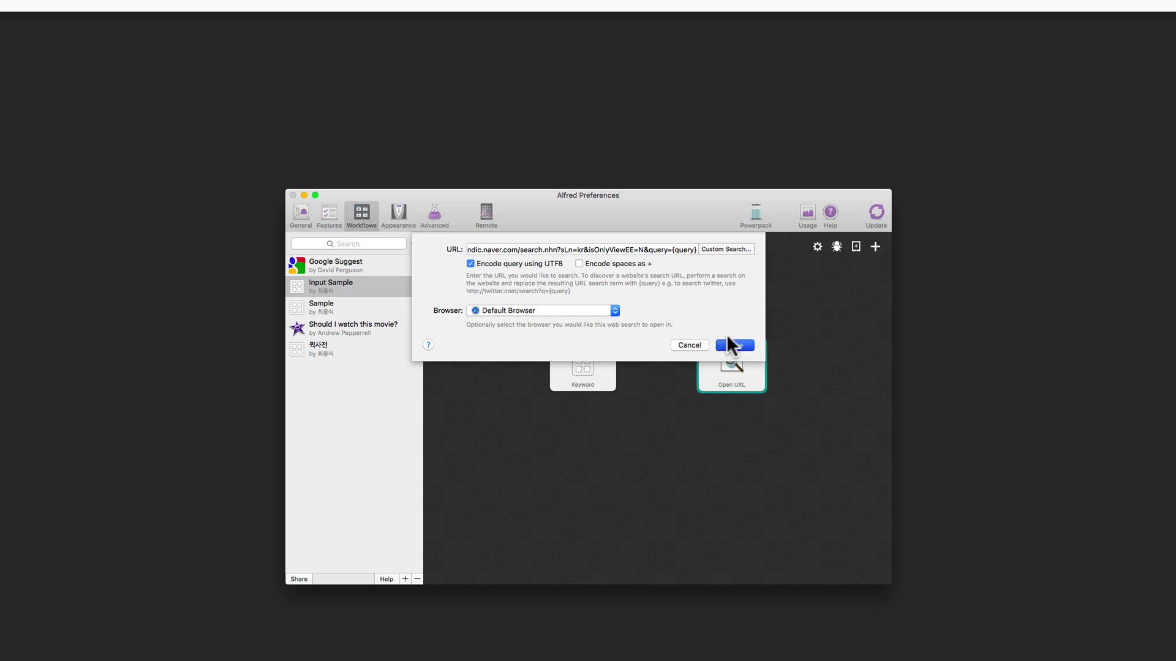
pyautogui.click(732, 345)
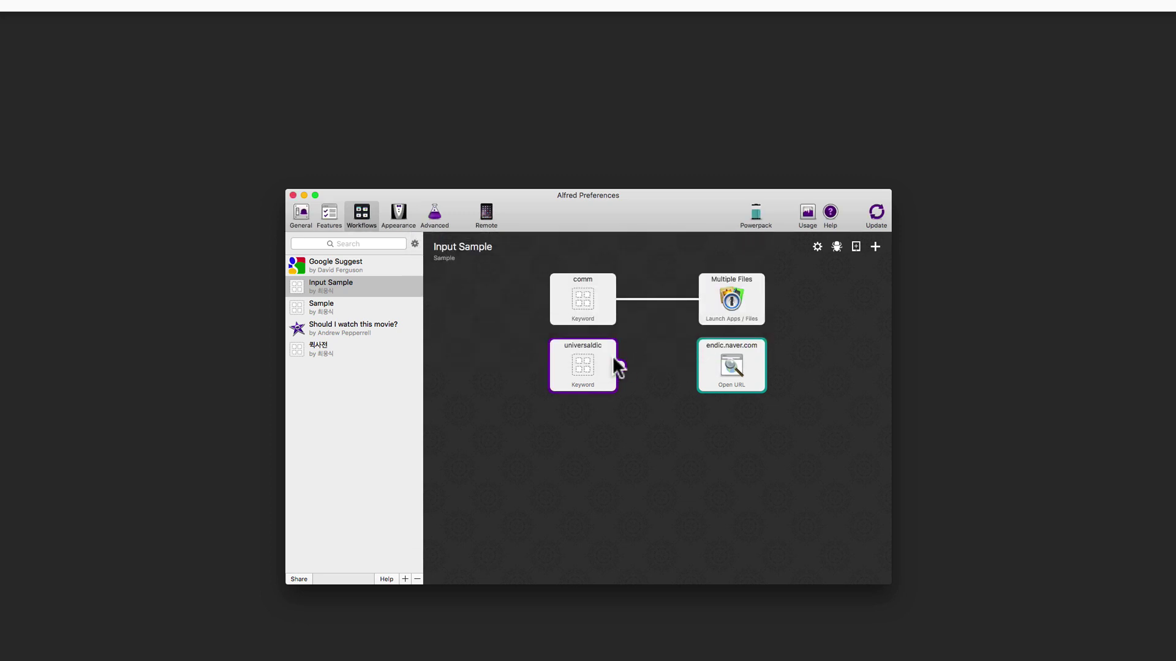
pyautogui.moveTo(614, 359); pyautogui.dragTo(703, 354)
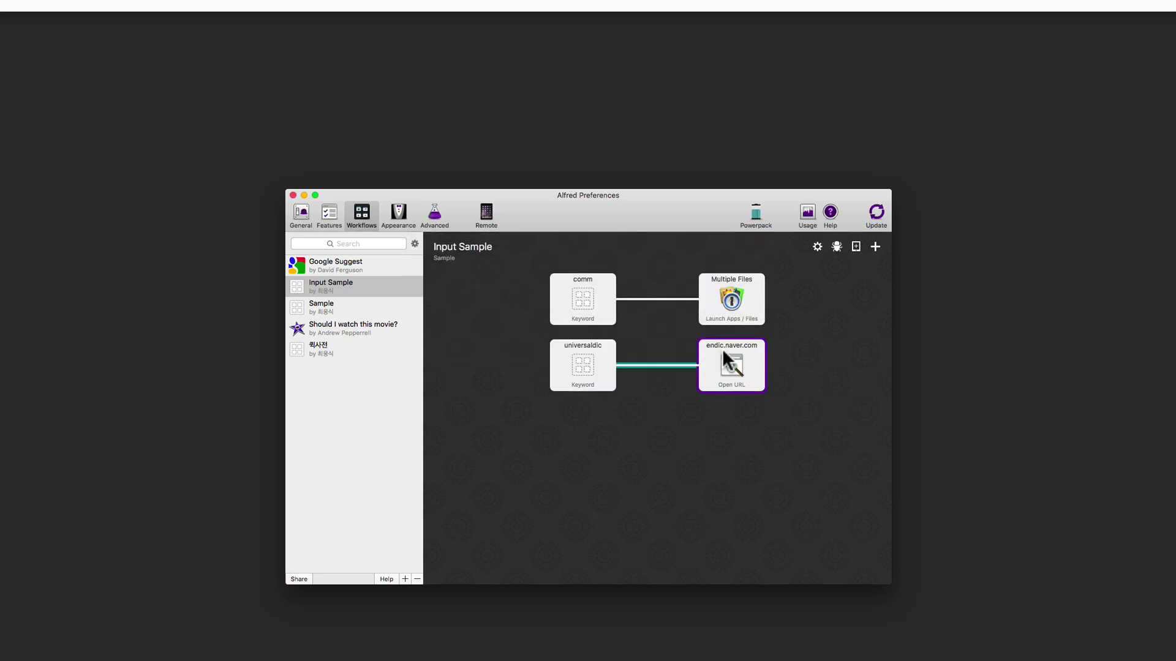
# - Examine the link between the universaldic keyword and the Open URL action, and review the keyword's argument, title and subtext settings
pyautogui.click(556, 361)
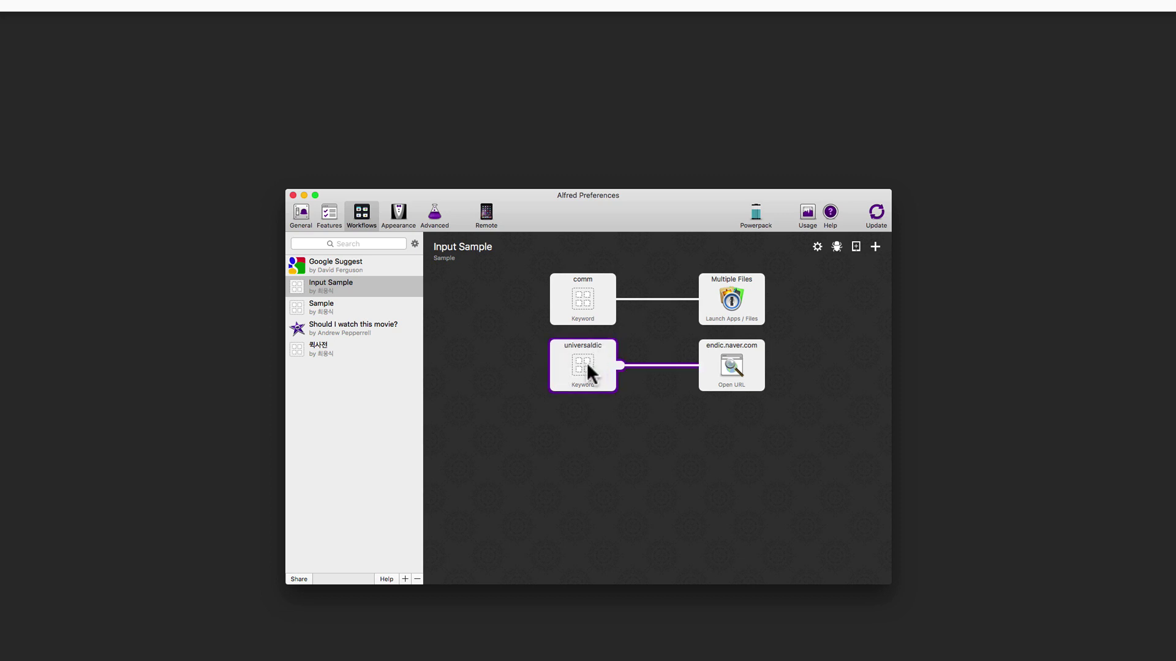
pyautogui.click(719, 341)
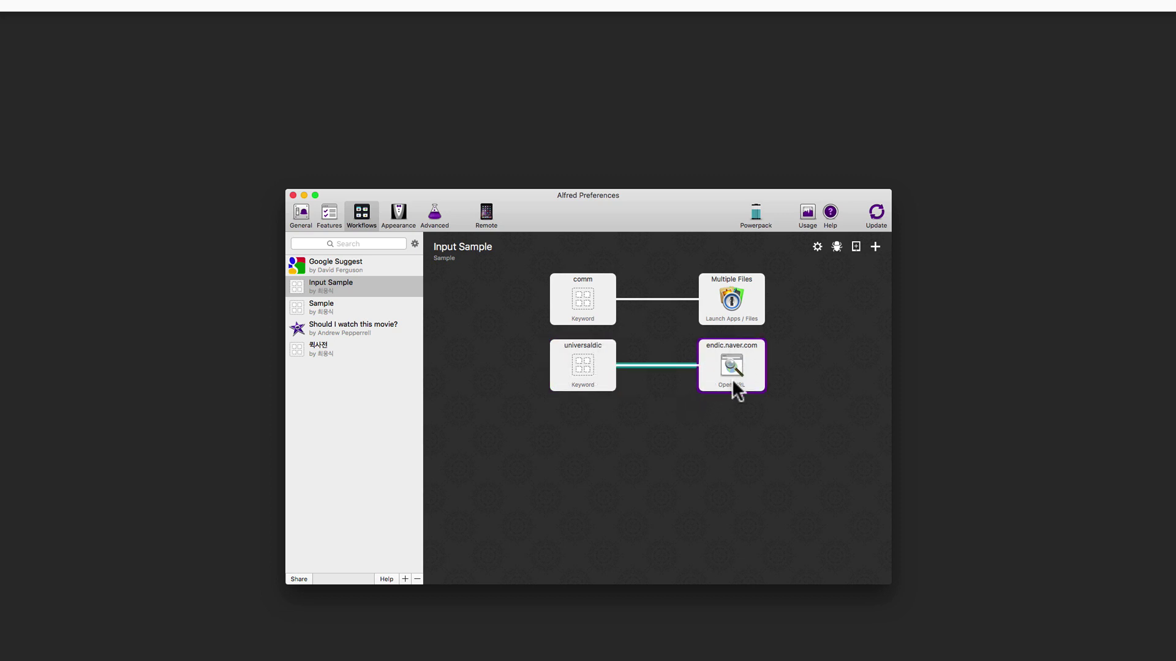
pyautogui.click(674, 418)
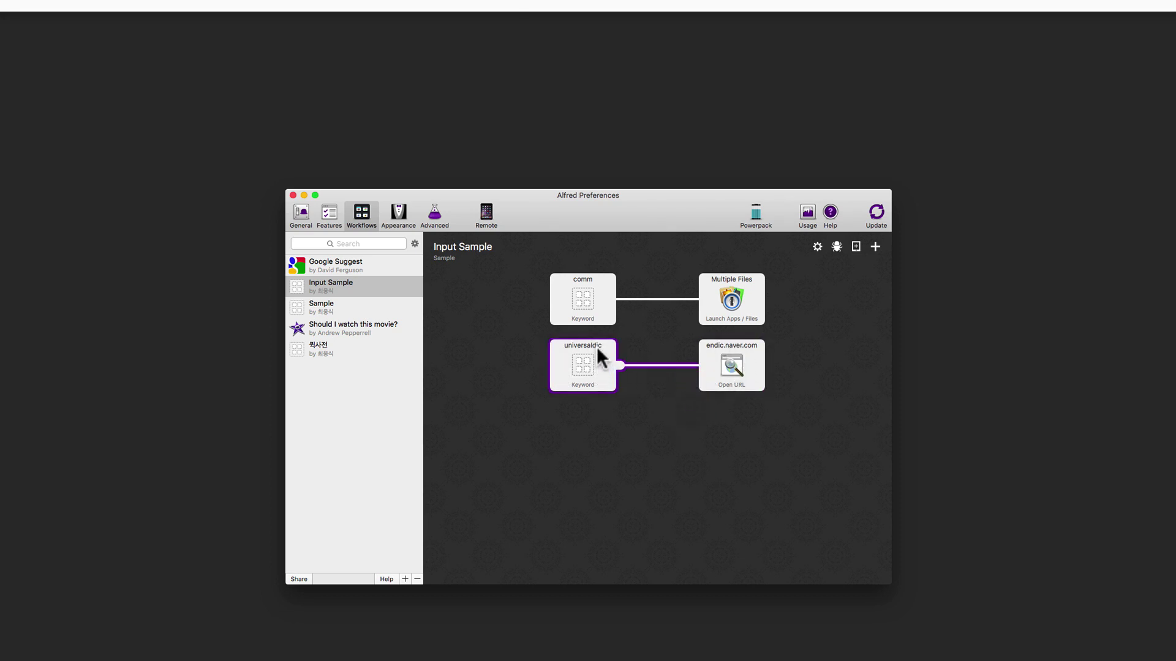
pyautogui.click(678, 360)
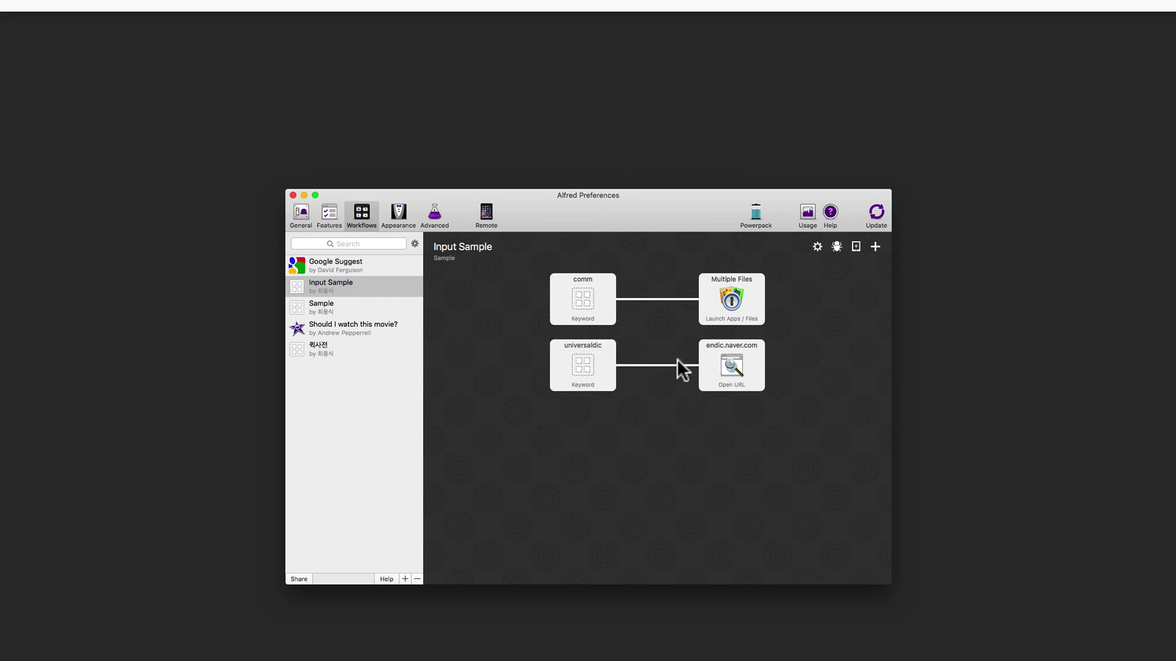
pyautogui.click(722, 355)
pyautogui.click(566, 346)
pyautogui.click(660, 387)
pyautogui.click(587, 374)
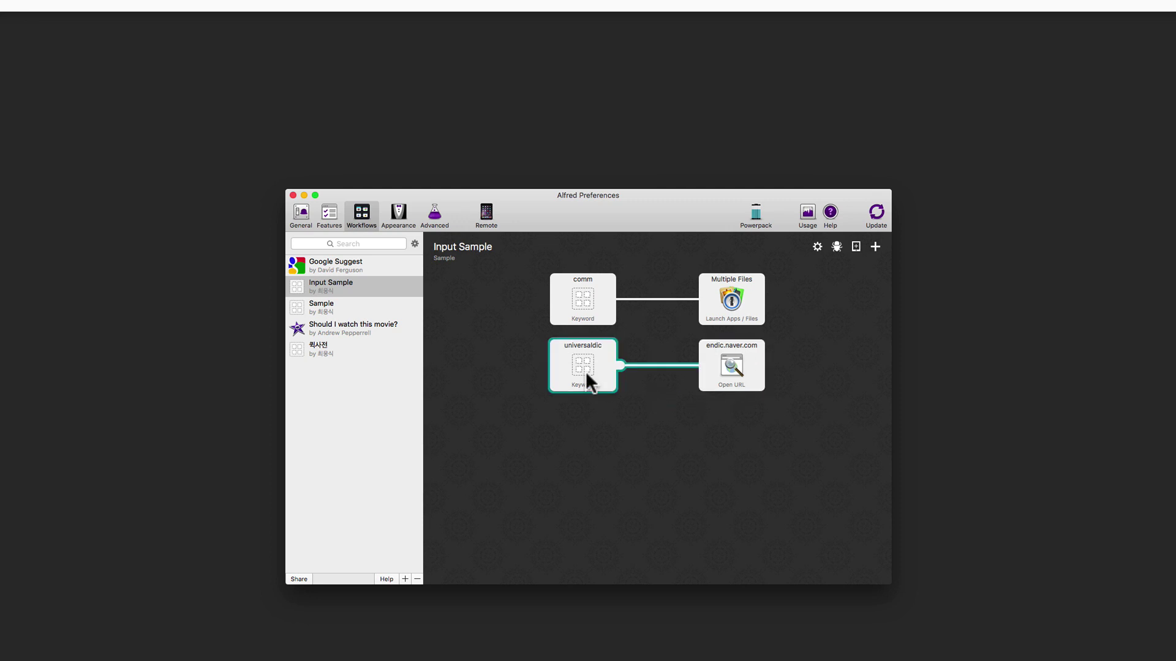
pyautogui.doubleClick(586, 371)
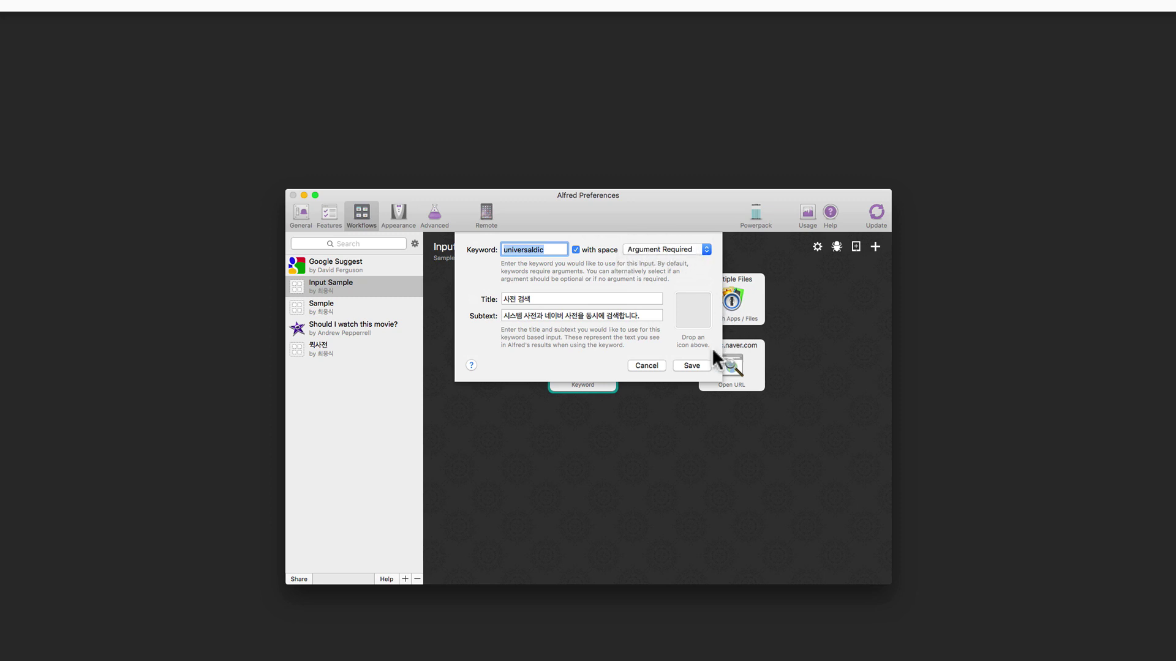
pyautogui.click(642, 364)
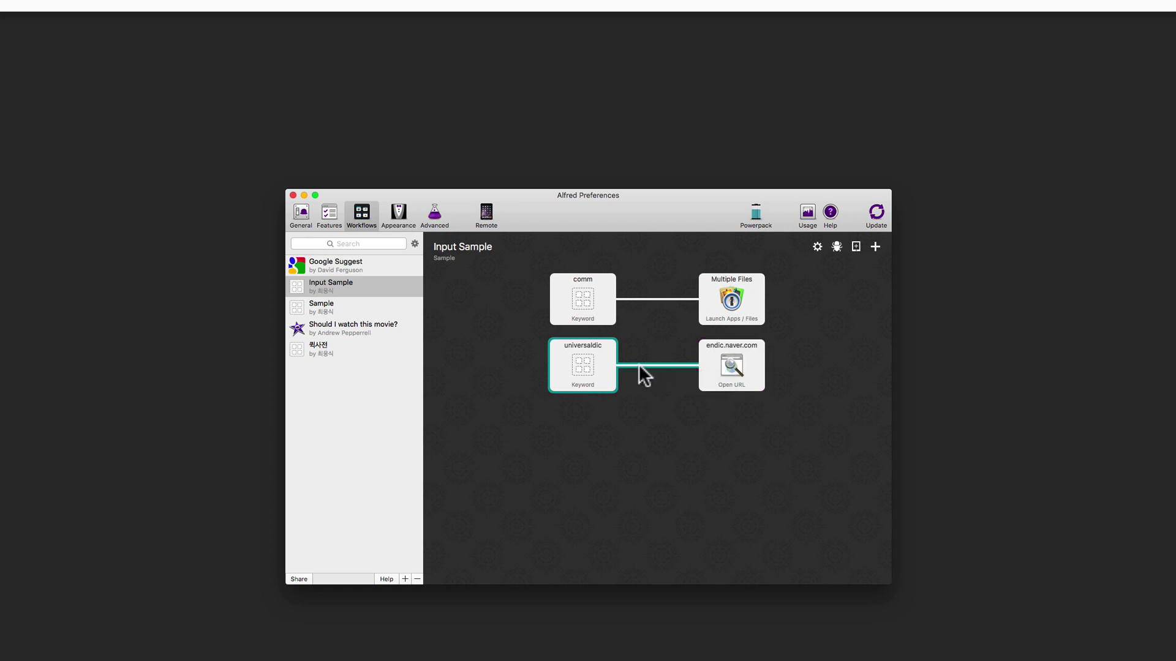
pyautogui.click(703, 425)
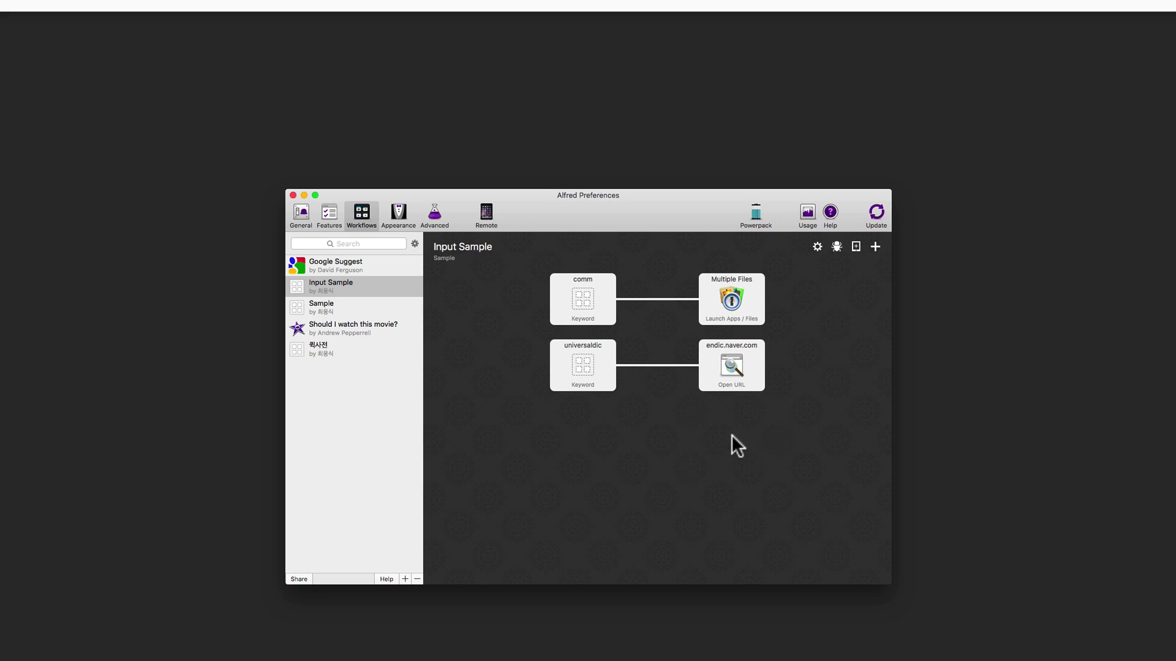
# - Change the universaldic keyword to 사전 and save it
pyautogui.doubleClick(574, 354)
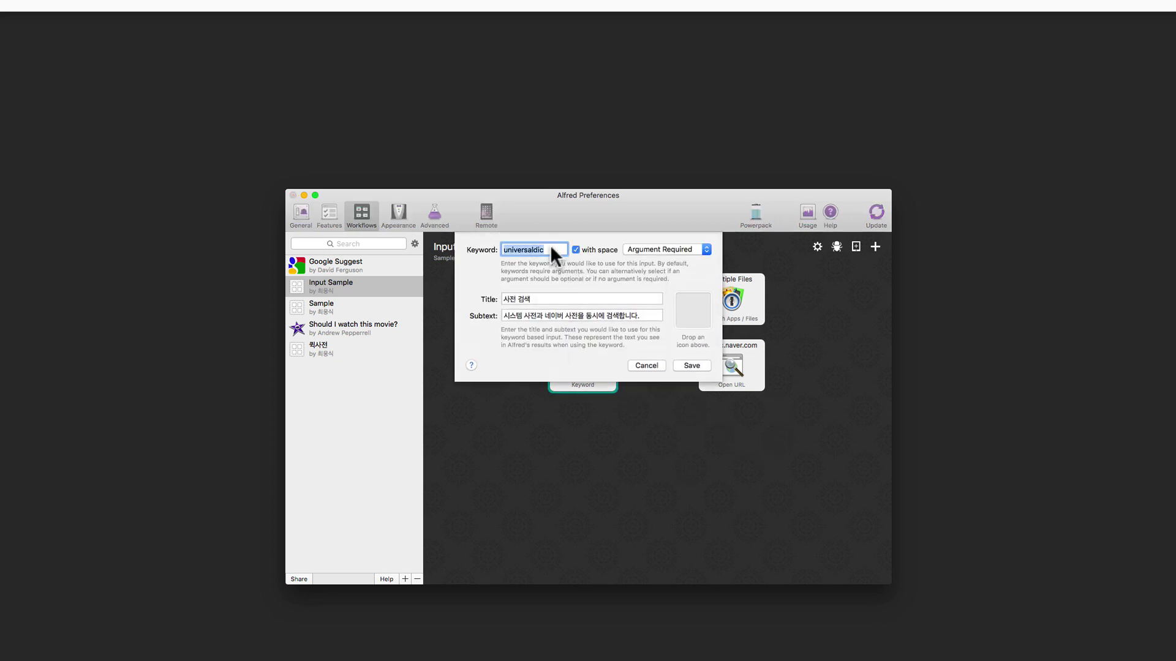
pyautogui.press('BackSpace')
pyautogui.write('tk')
pyautogui.press('BackSpace')
pyautogui.press('BackSpace')
pyautogui.write('tkwj')
pyautogui.press('BackSpace')
pyautogui.press('BackSpace')
pyautogui.press('BackSpace')
pyautogui.write('사전')
pyautogui.press('BackSpace')
pyautogui.write('지')
pyautogui.click(696, 365)
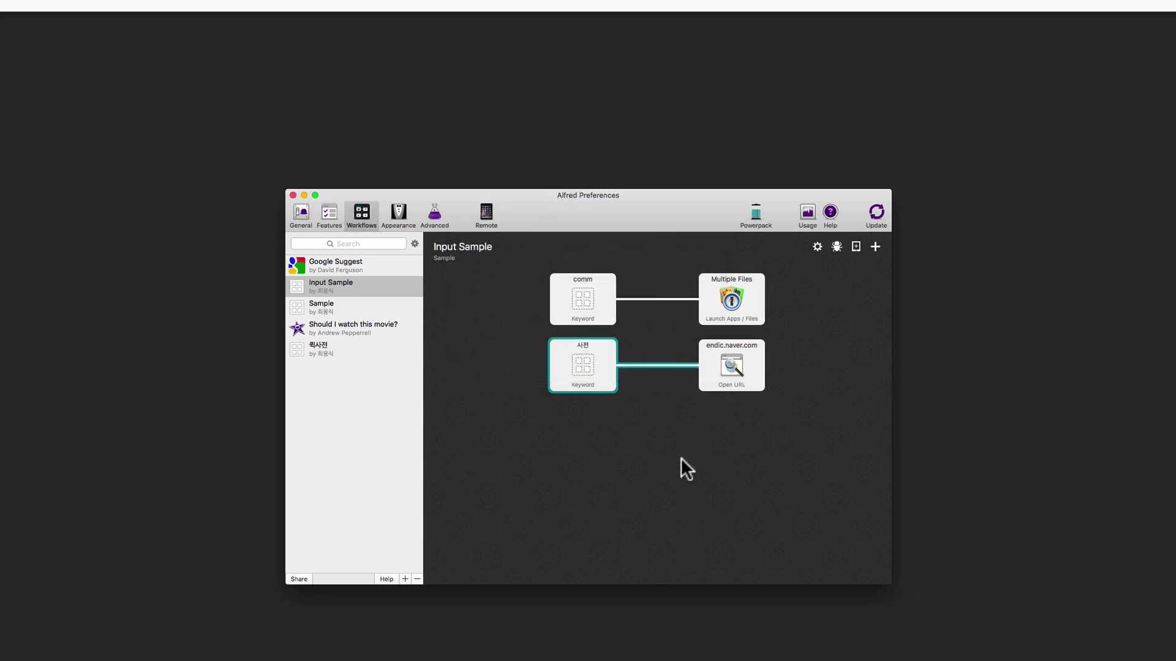
# - Test the 사전 keyword by looking up "give up" on Naver's English dictionary, and close the results page
pyautogui.hotkey('alt', 'space')
pyautogui.write('사전 ')
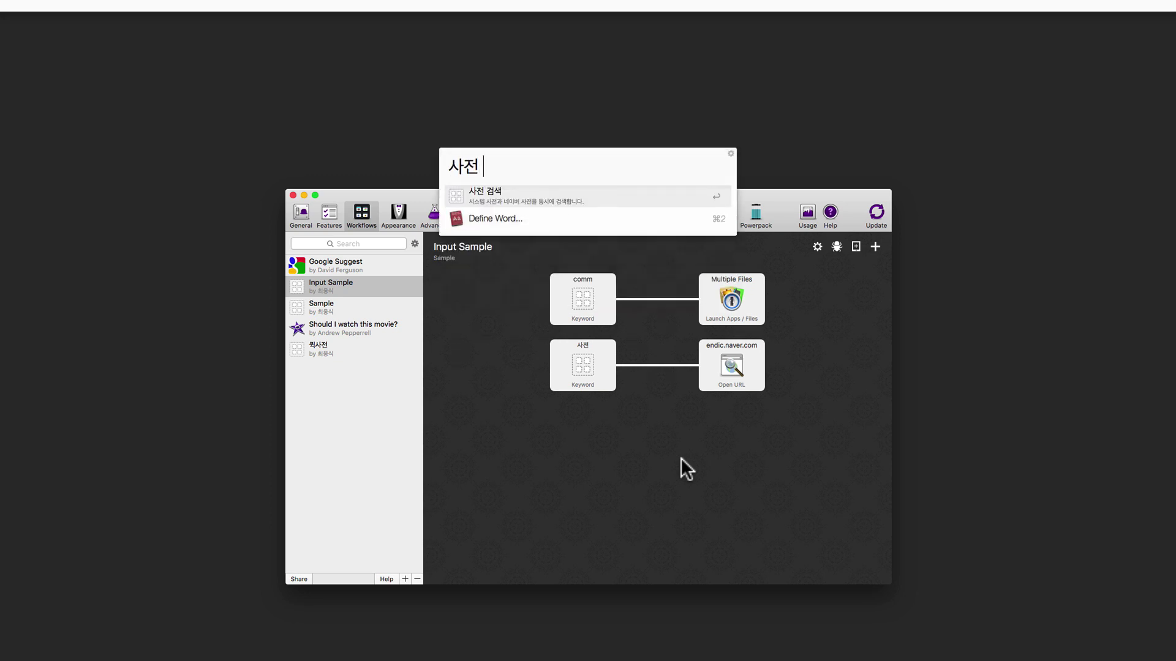
pyautogui.write('g')
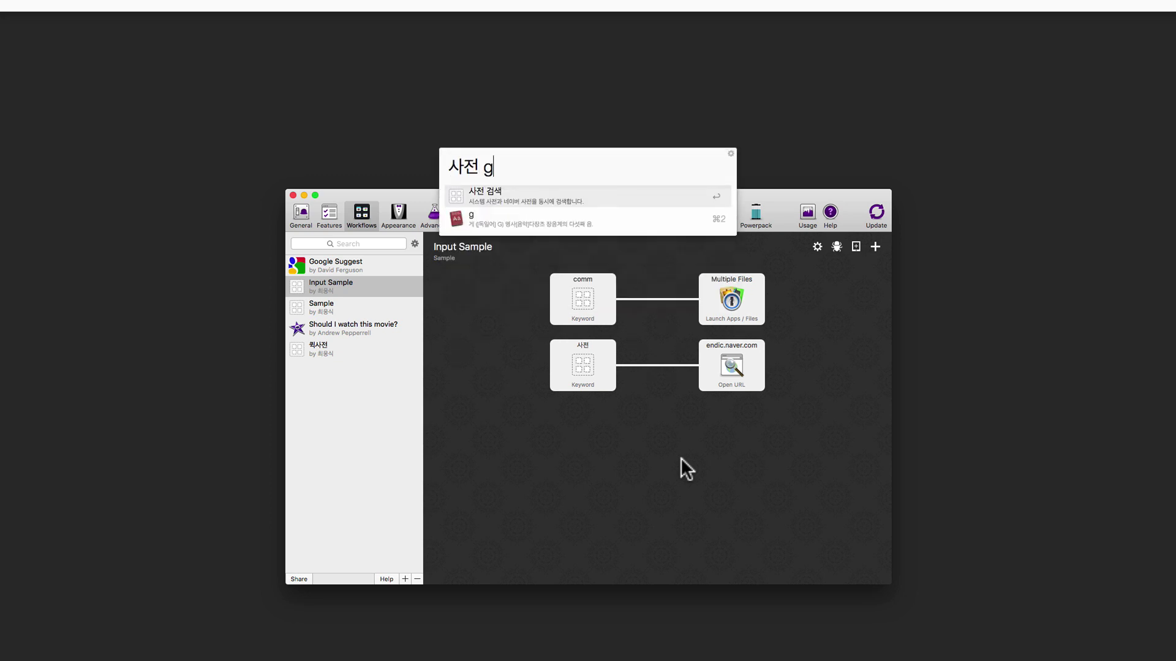
pyautogui.write('ive up')
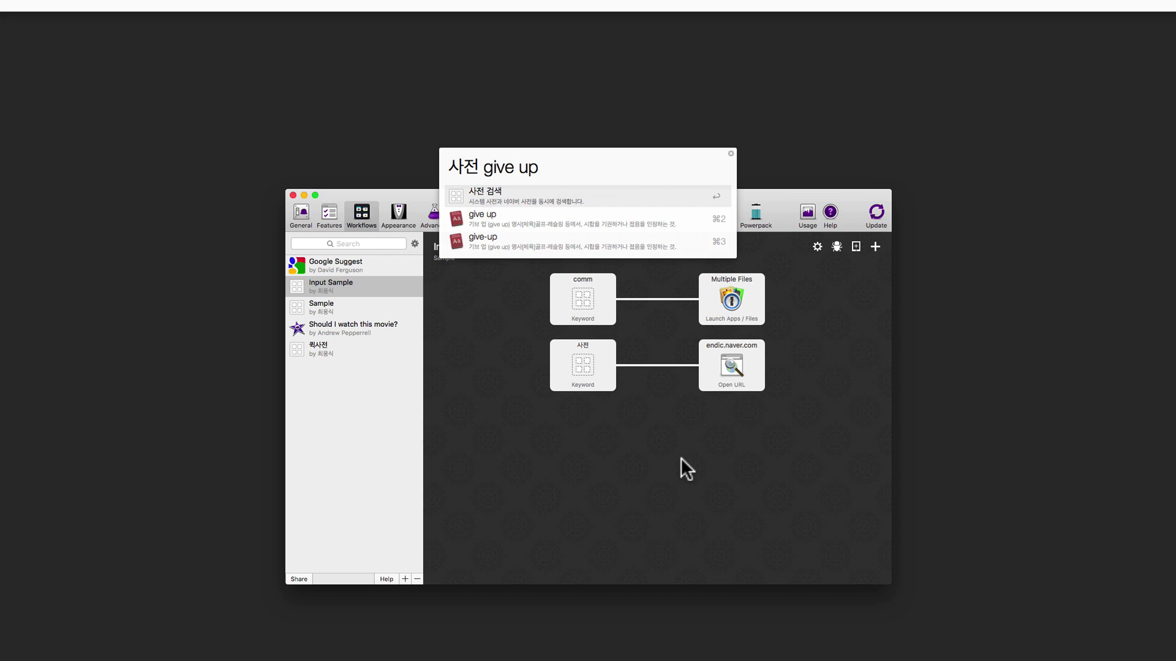
pyautogui.press('Down')
pyautogui.press('Down')
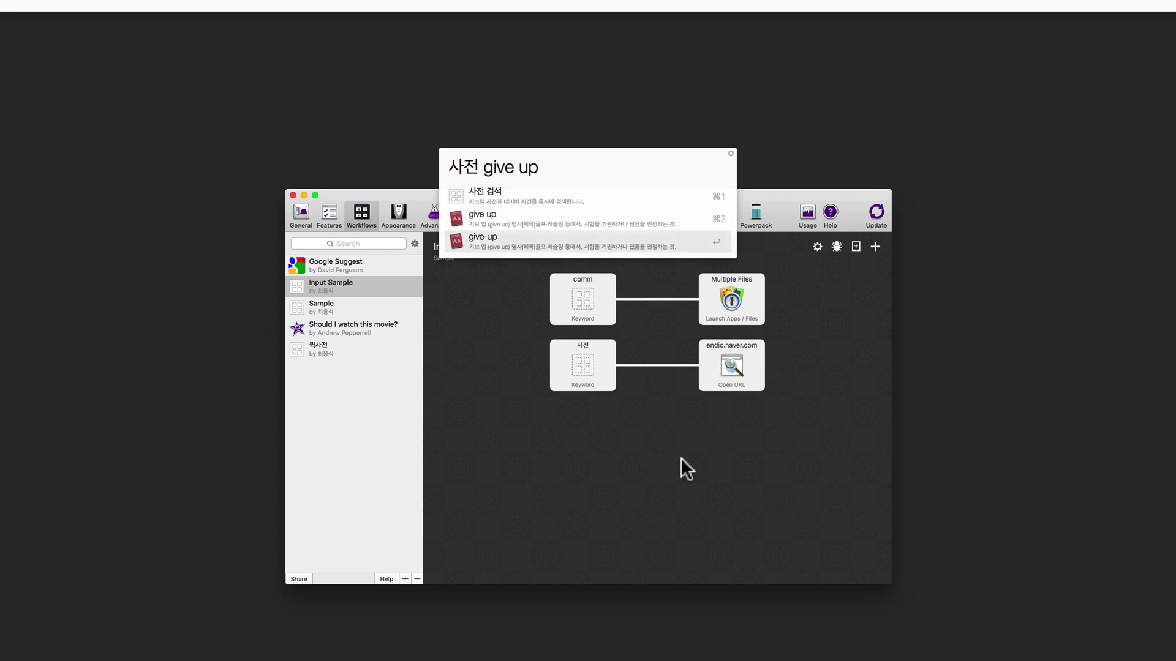
pyautogui.press('Up')
pyautogui.press('Up')
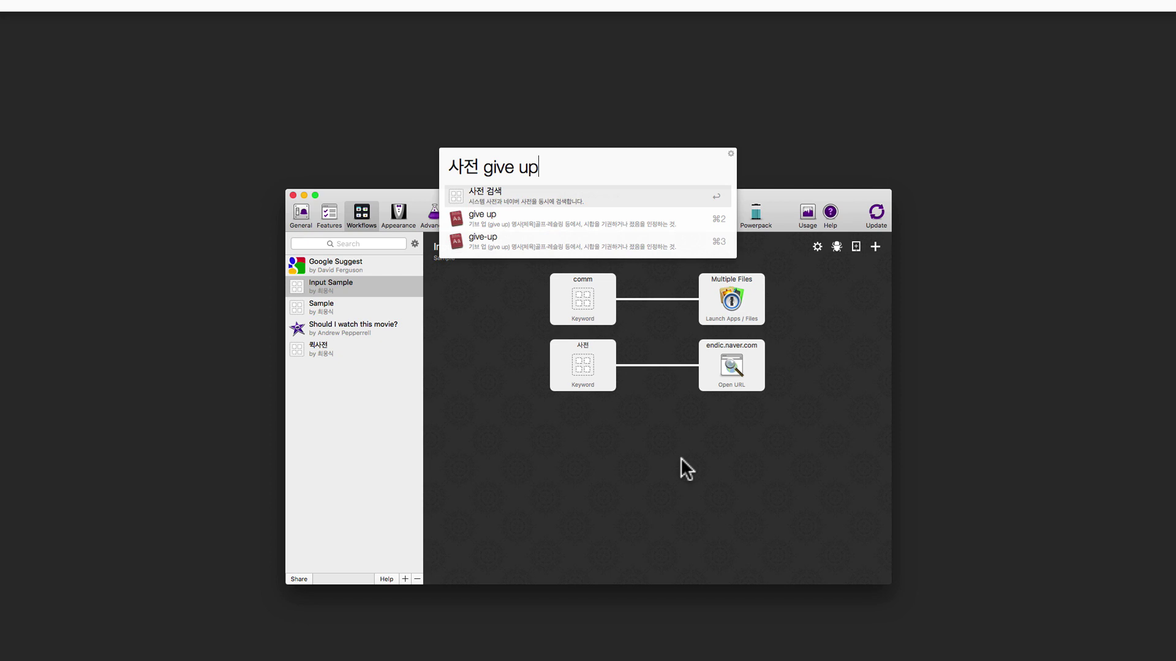
pyautogui.press('Return')
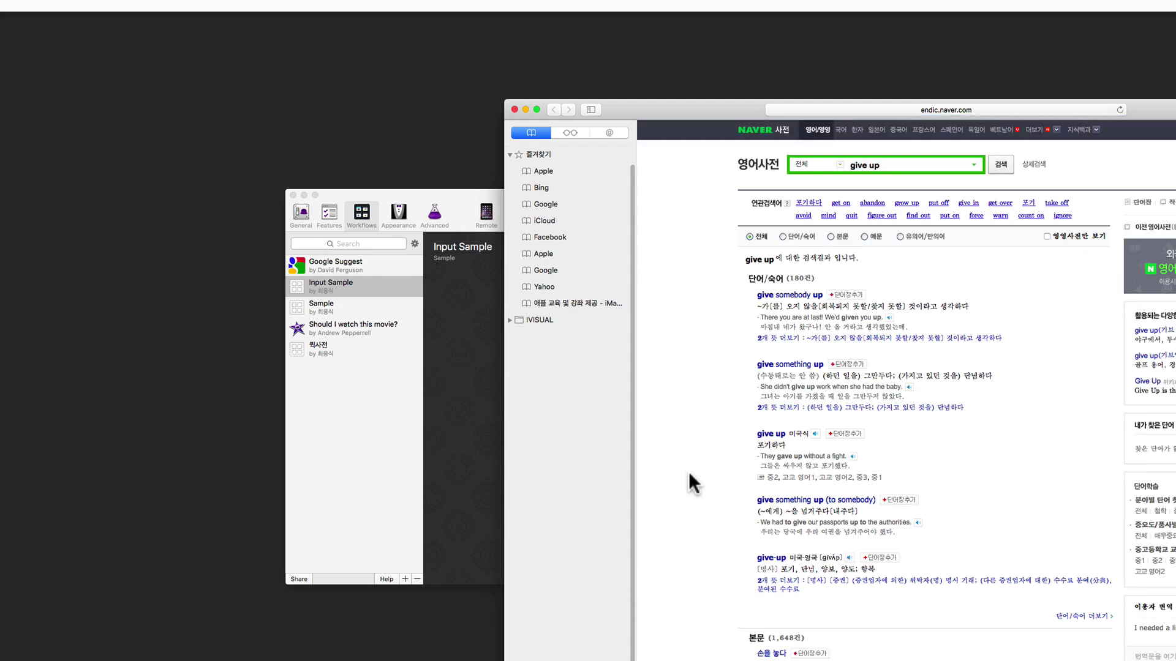
pyautogui.press('super+w')
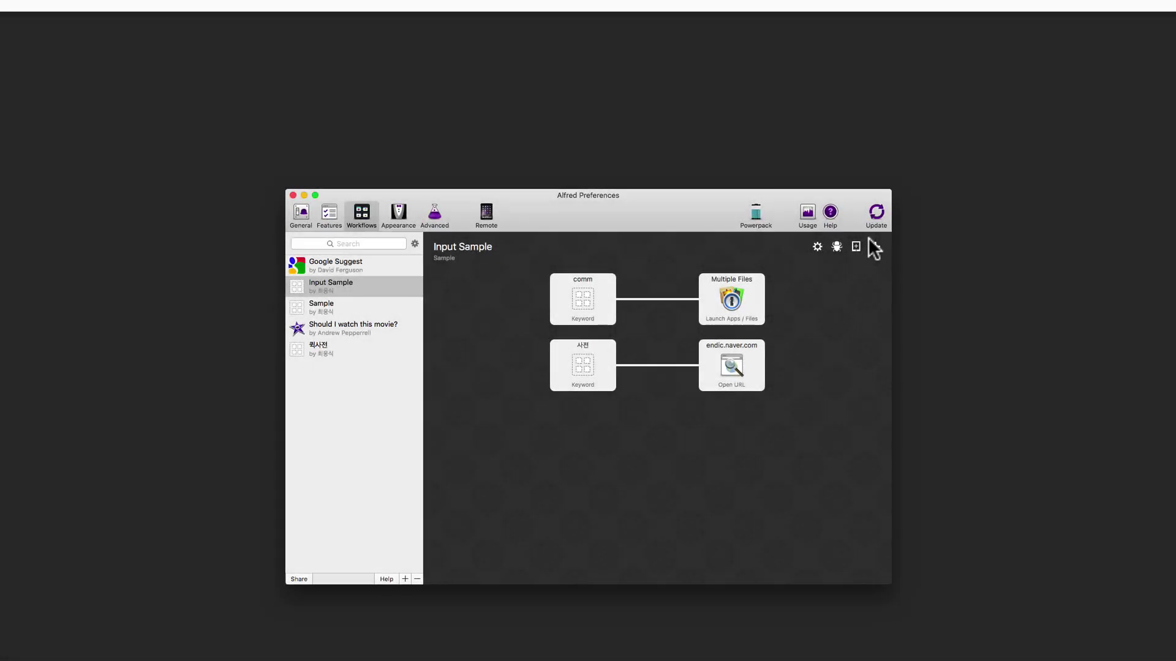
# - Add a File Filter input with keyword PDFSearch, placeholder title "PDF만 검색합니다." and subtext "PDF만 검색"
pyautogui.click(869, 240)
pyautogui.moveTo(876, 257)
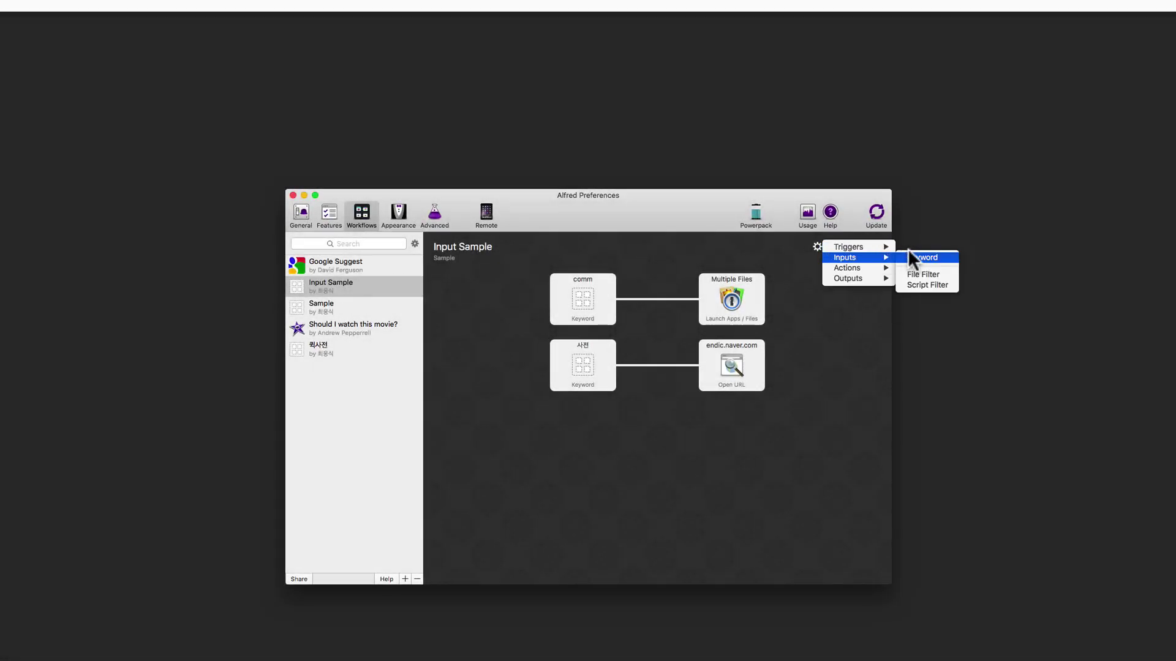
pyautogui.click(919, 272)
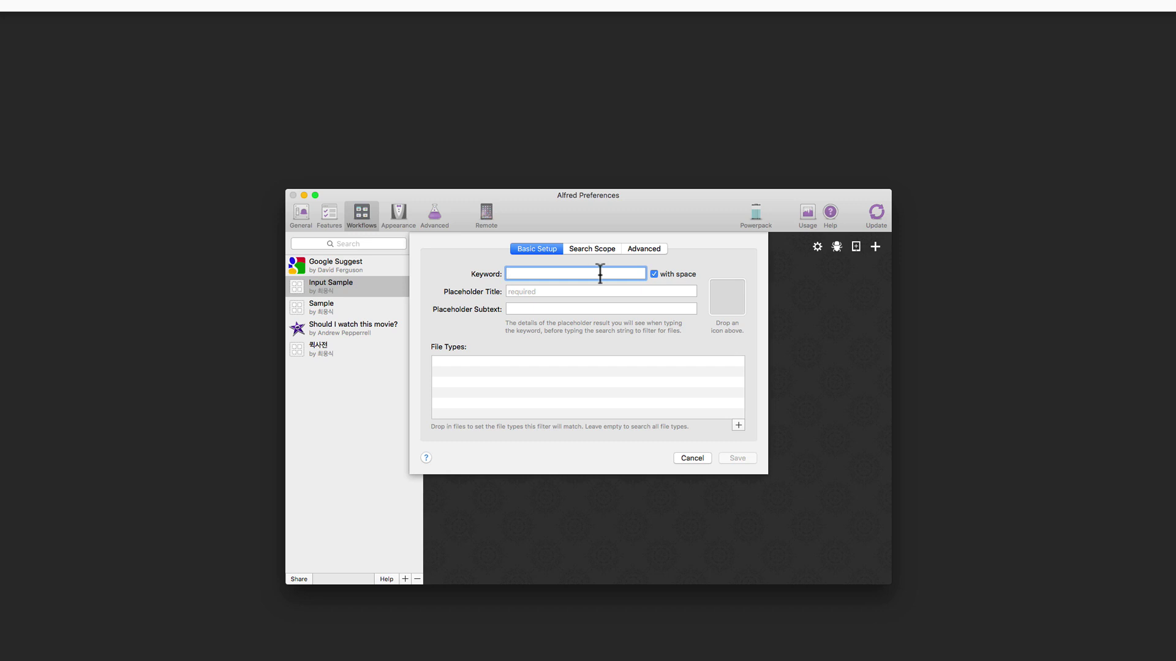
pyautogui.write('PDFSearch')
pyautogui.press('Tab')
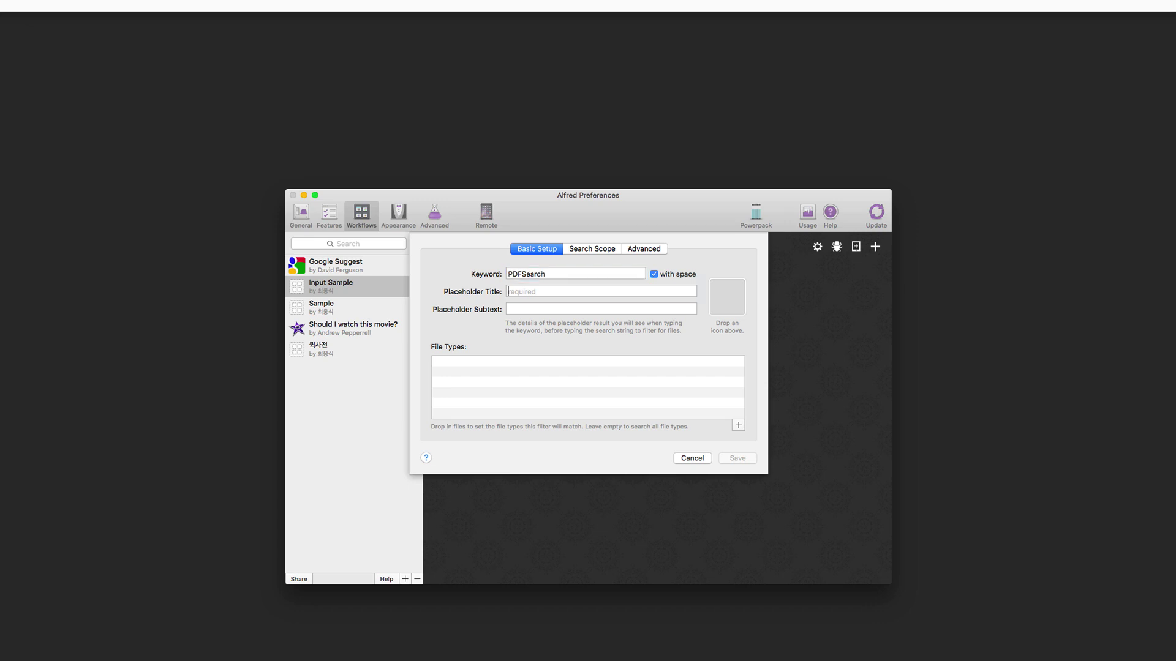
pyautogui.write('PDF')
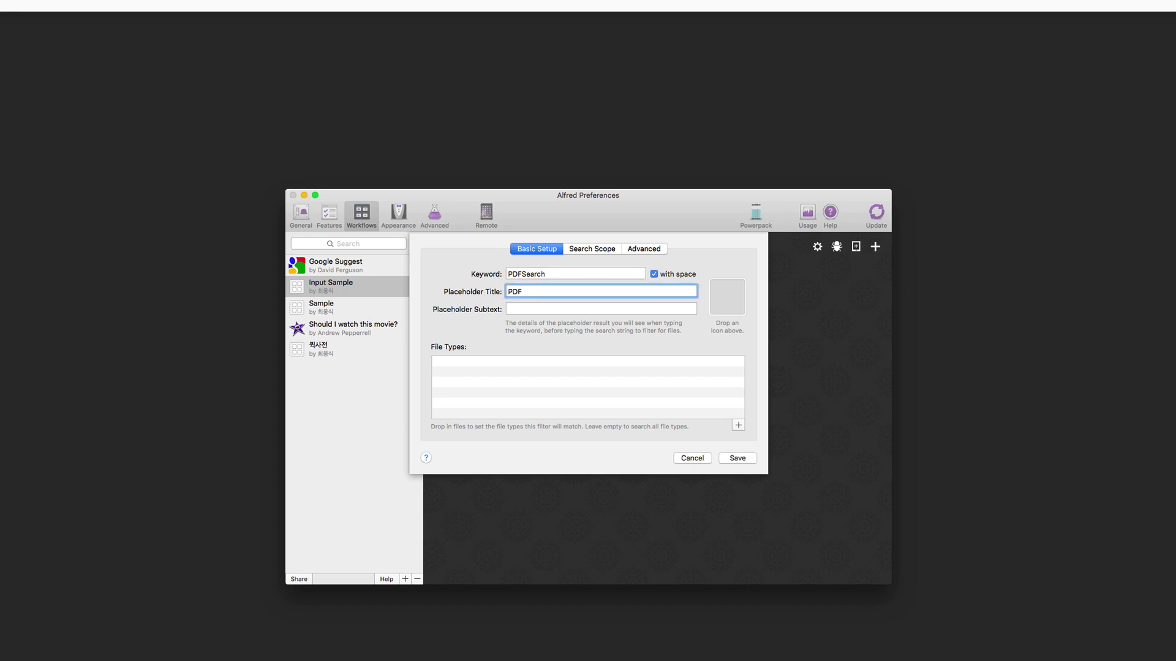
pyautogui.write('만 검색합니다.')
pyautogui.press('Tab')
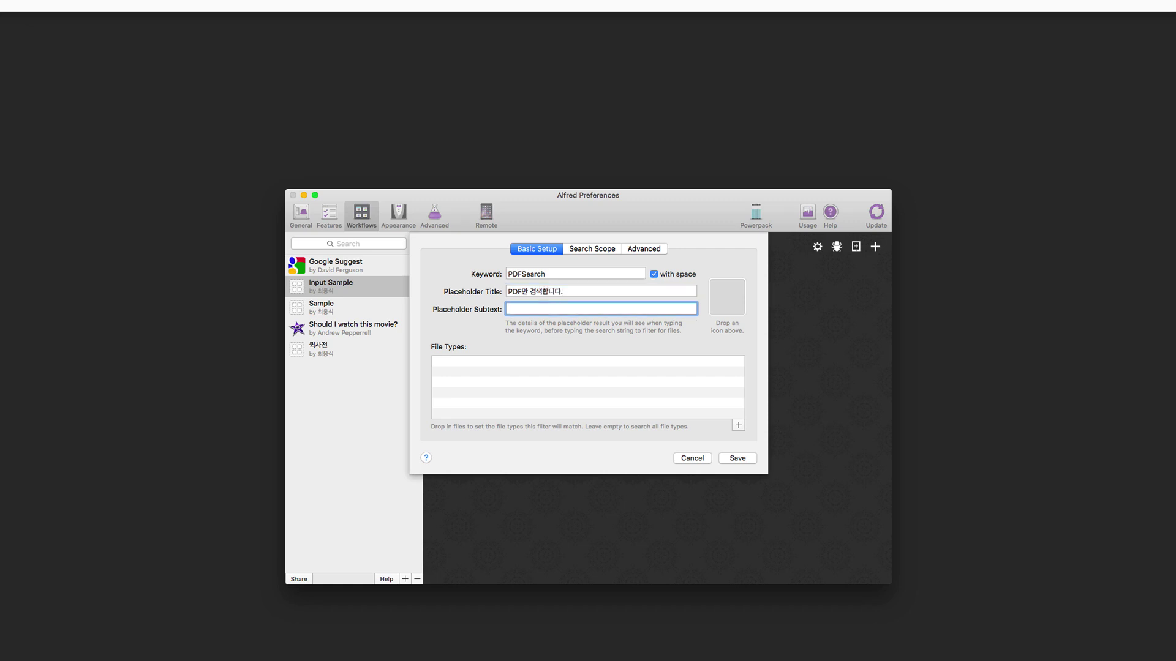
pyautogui.write('PDF만 검색')
pyautogui.press('Tab')
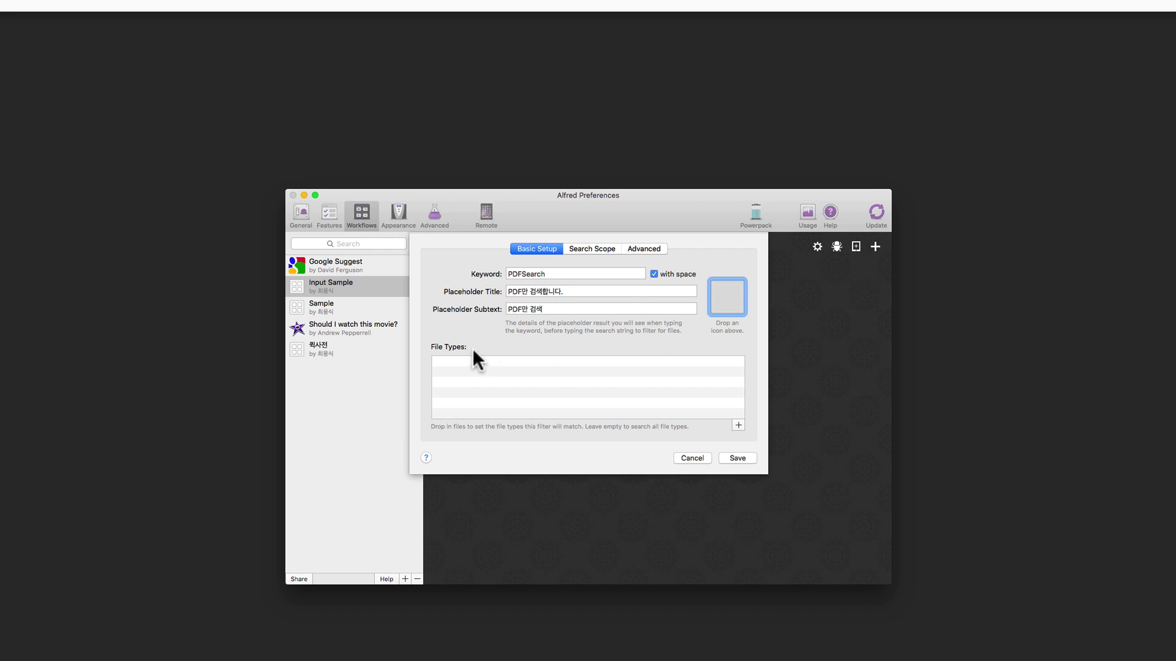
# - Find ENERGY STAR.pdf through Alfred and use it to add PDF to the filter's file types
pyautogui.hotkey('alt', 'space')
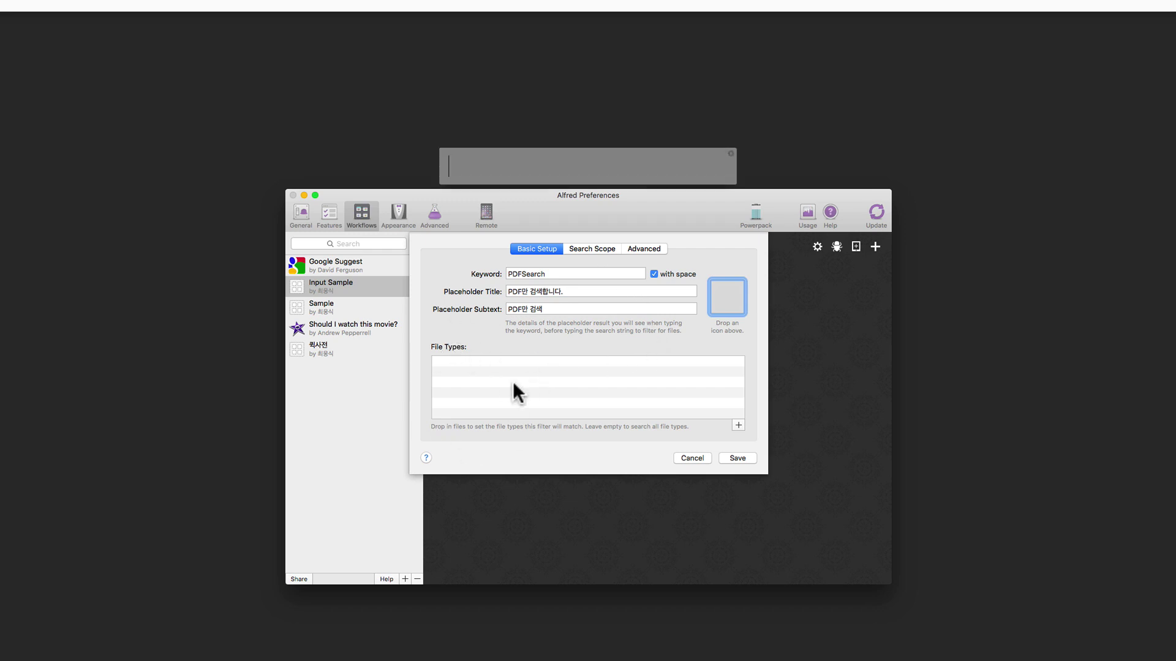
pyautogui.write('find PDF')
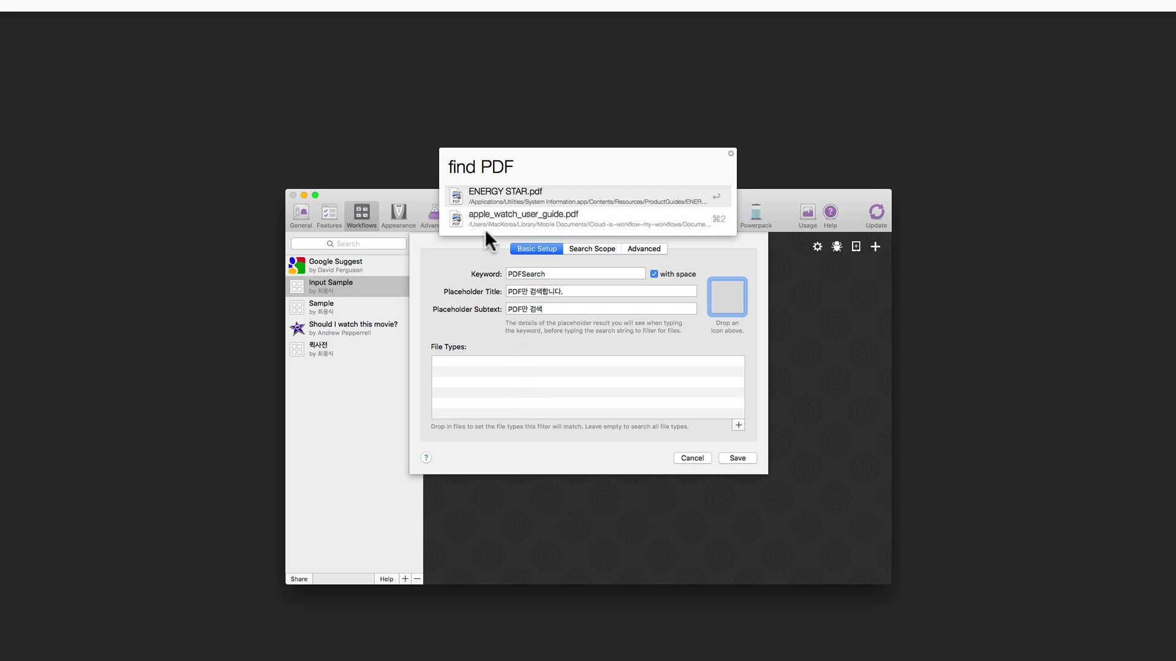
pyautogui.moveTo(475, 191); pyautogui.dragTo(479, 370)
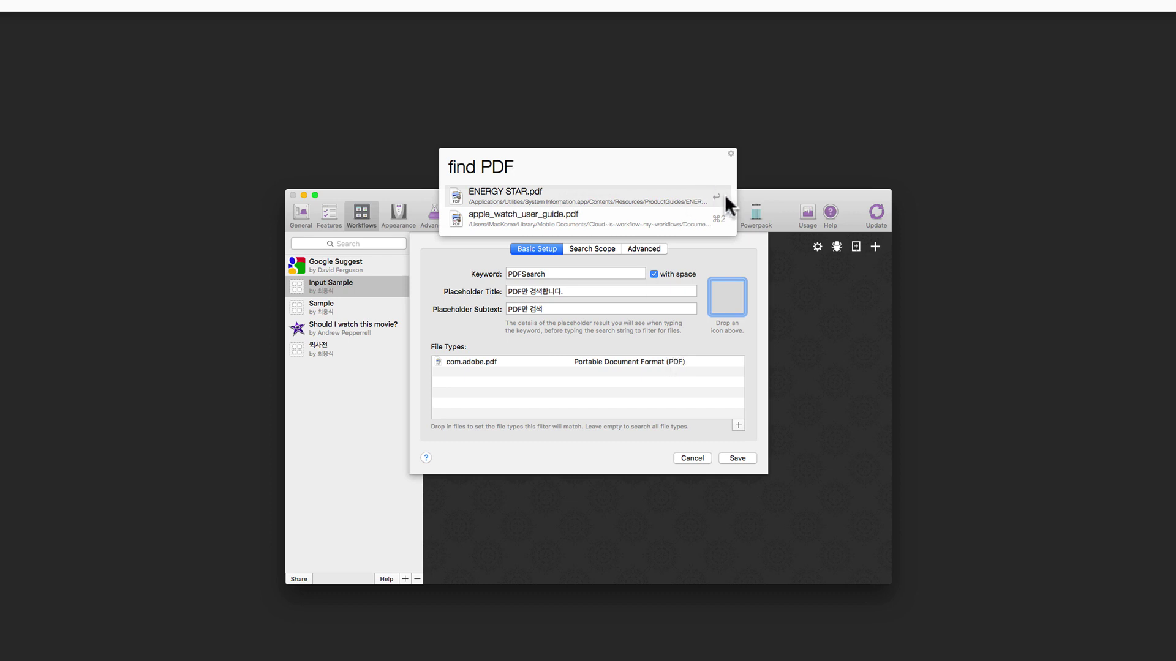
pyautogui.click(649, 360)
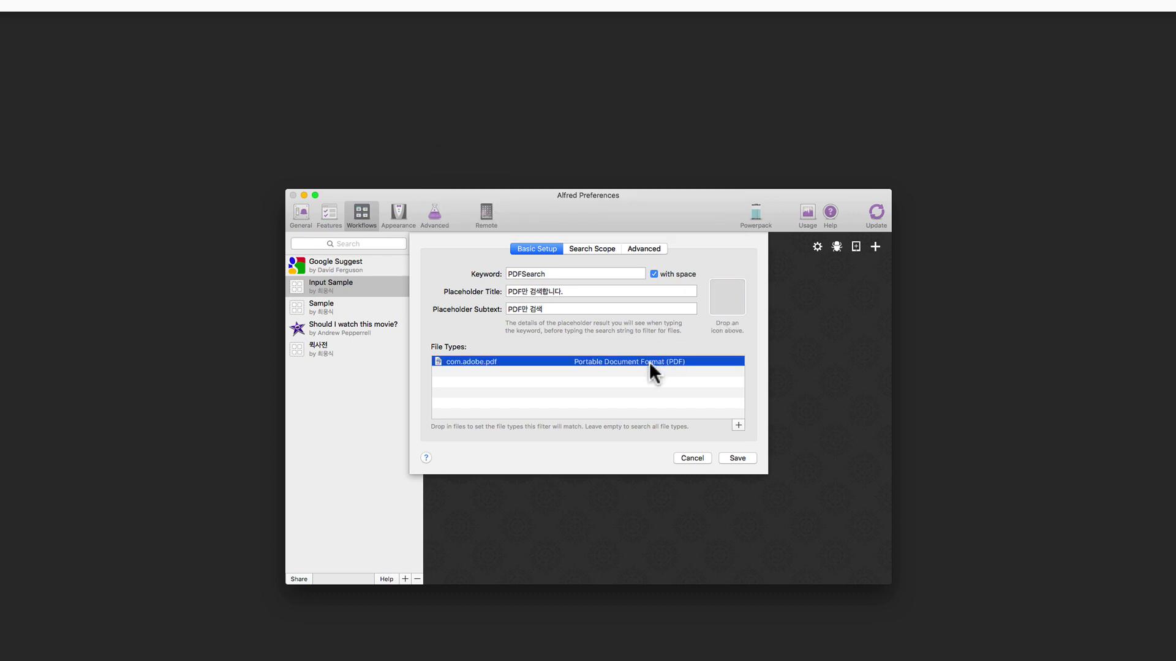
pyautogui.click(639, 386)
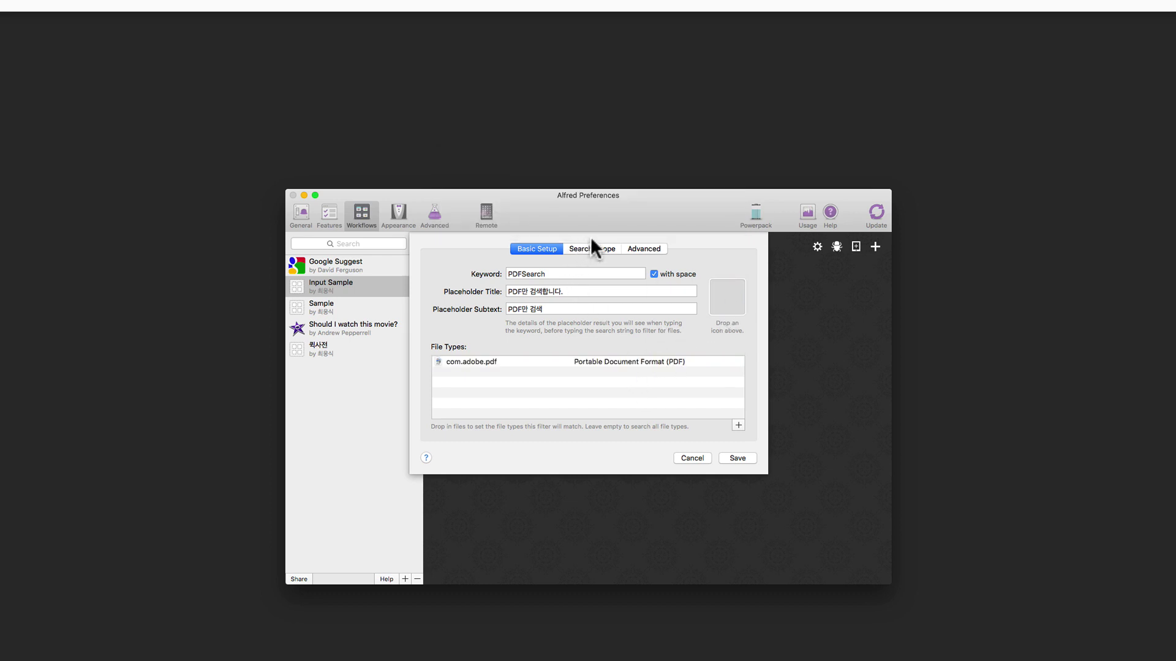
# - Review the file filter's search scope, date range options and metadata fields, and save the filter
pyautogui.click(592, 249)
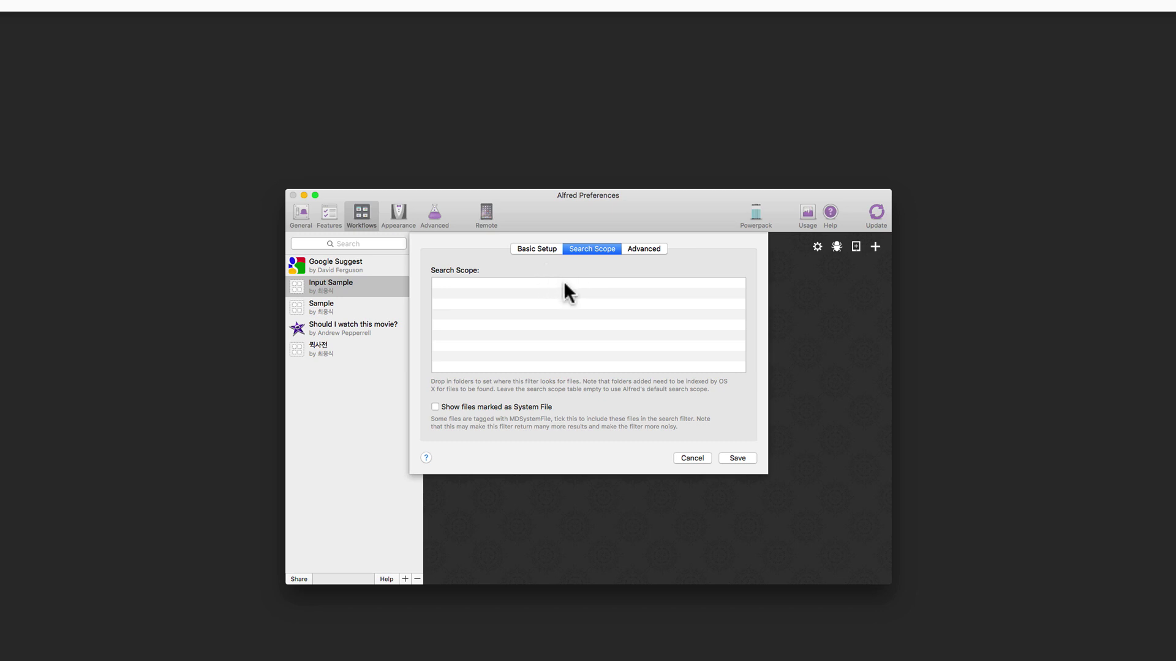
pyautogui.click(640, 250)
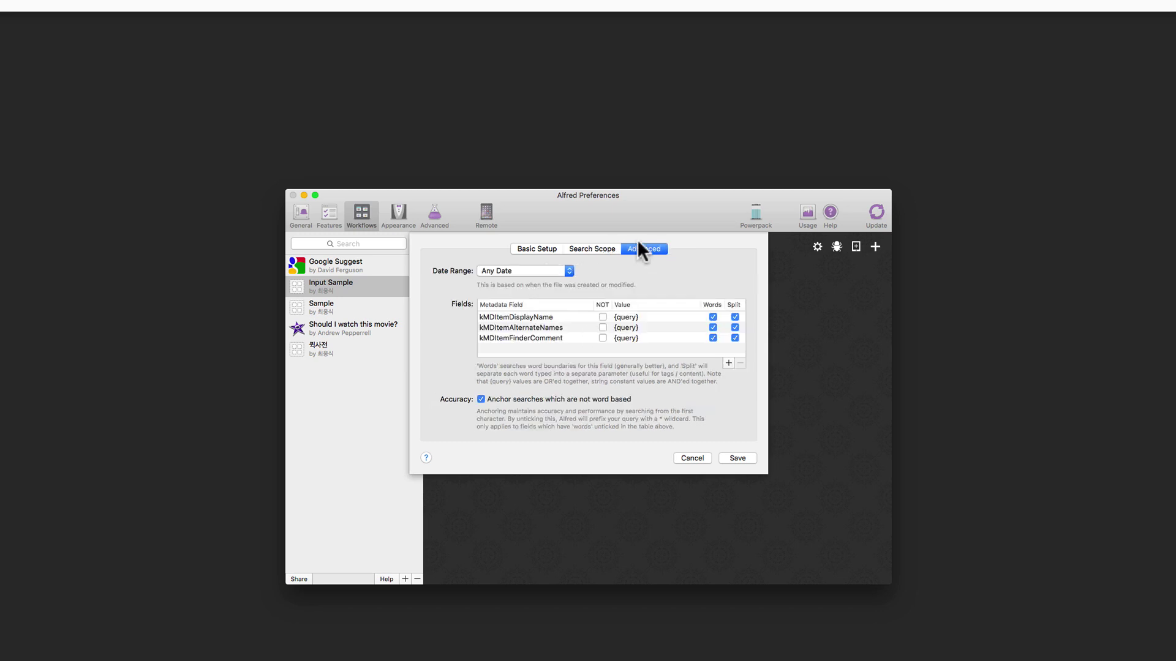
pyautogui.click(558, 270)
pyautogui.click(557, 269)
pyautogui.click(560, 266)
pyautogui.click(561, 263)
pyautogui.click(563, 264)
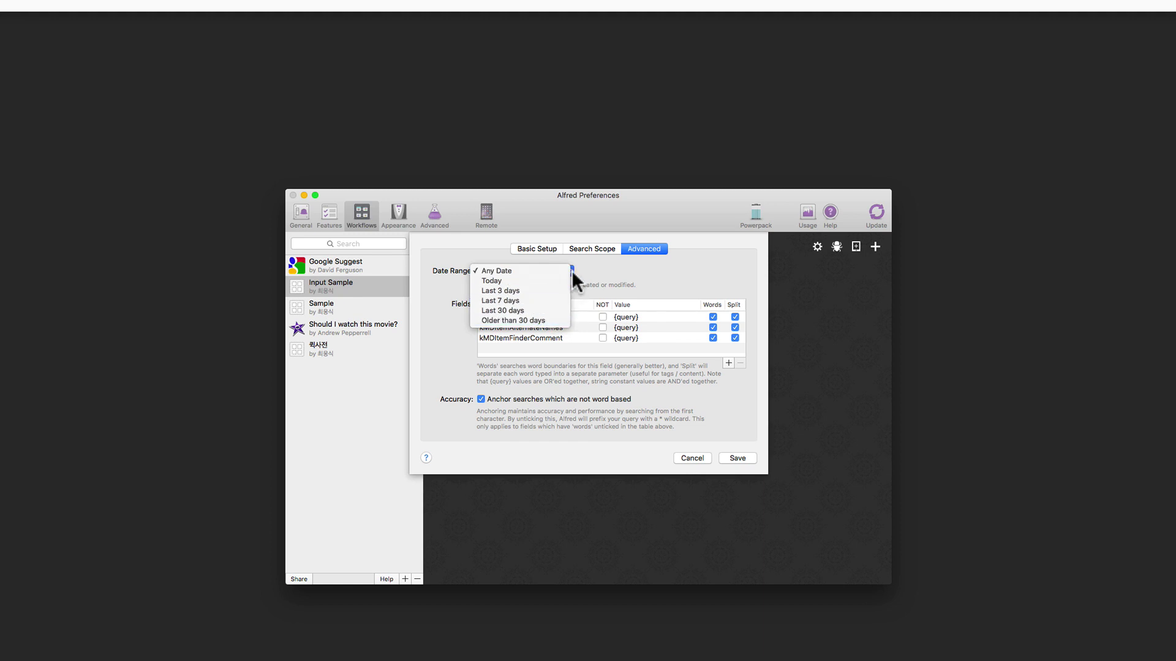
pyautogui.click(602, 269)
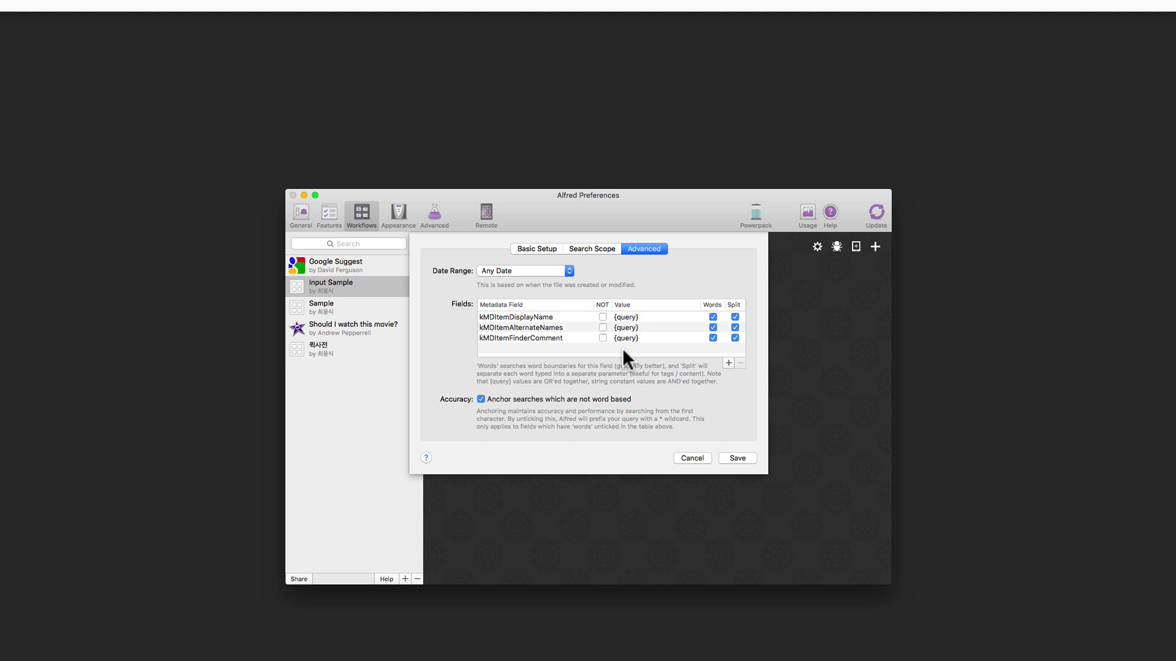
pyautogui.click(521, 242)
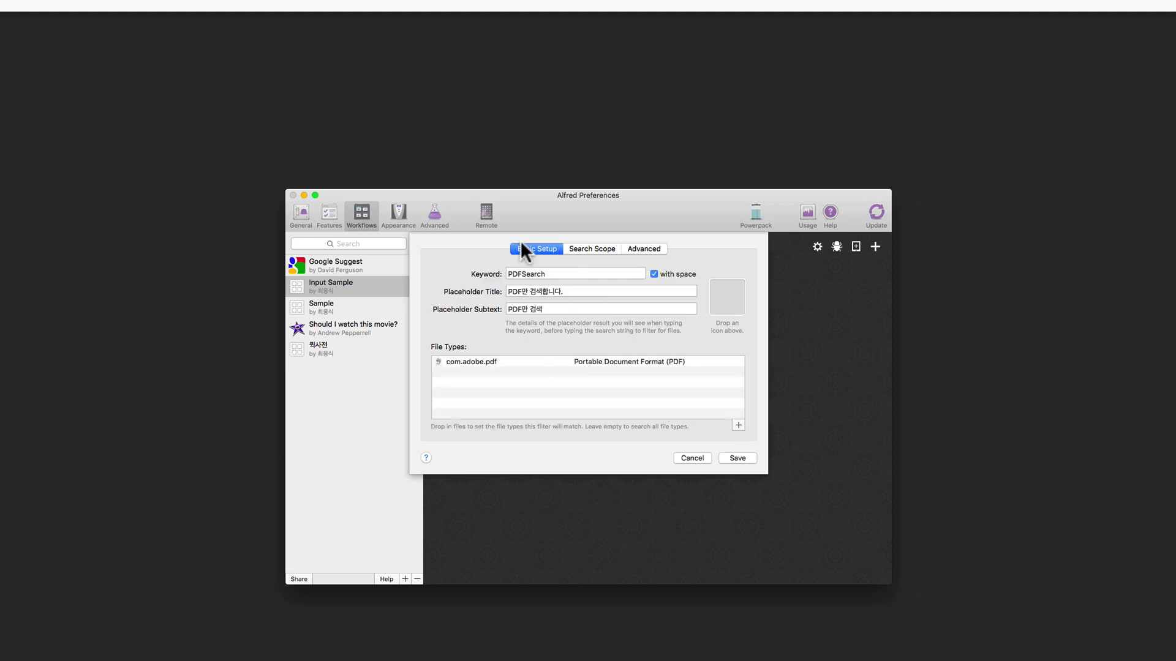
pyautogui.click(738, 458)
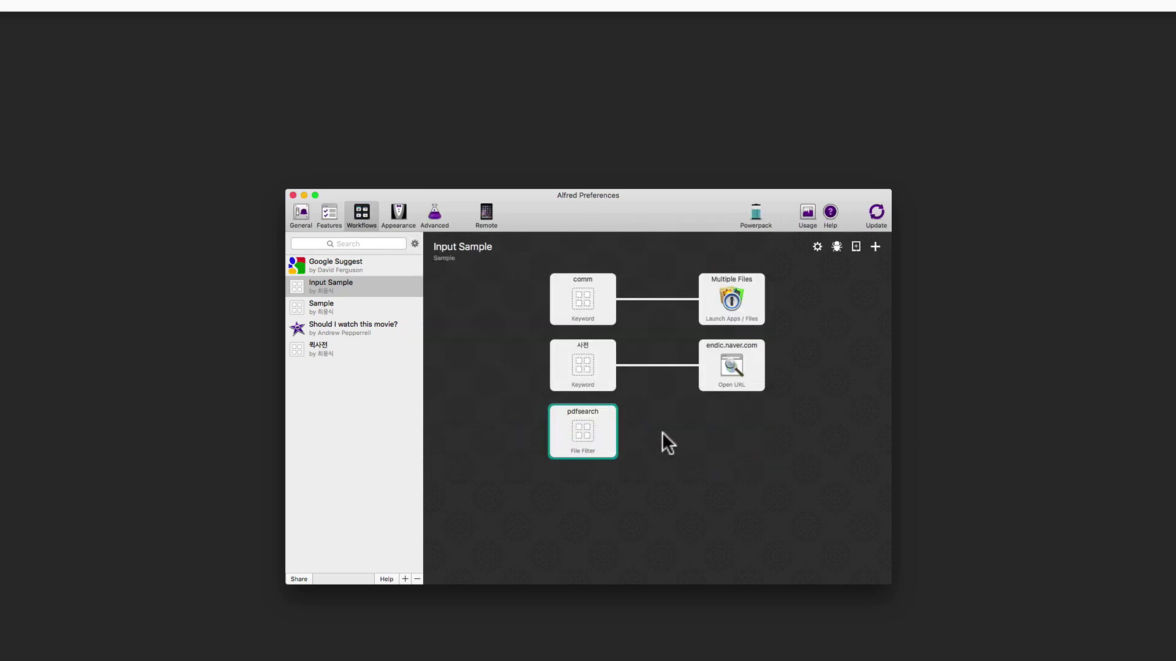
# - Test the pdfsearch keyword with the query "energy", and clear and dismiss the Alfred prompt
pyautogui.hotkey('alt', 'space')
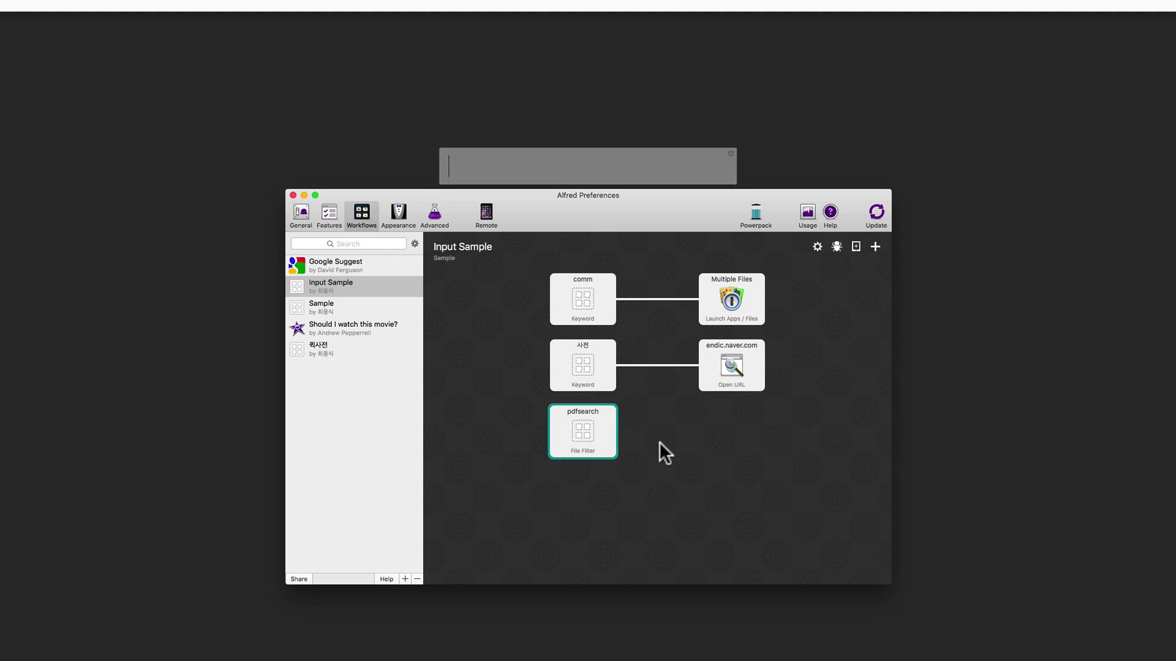
pyautogui.write('pdf')
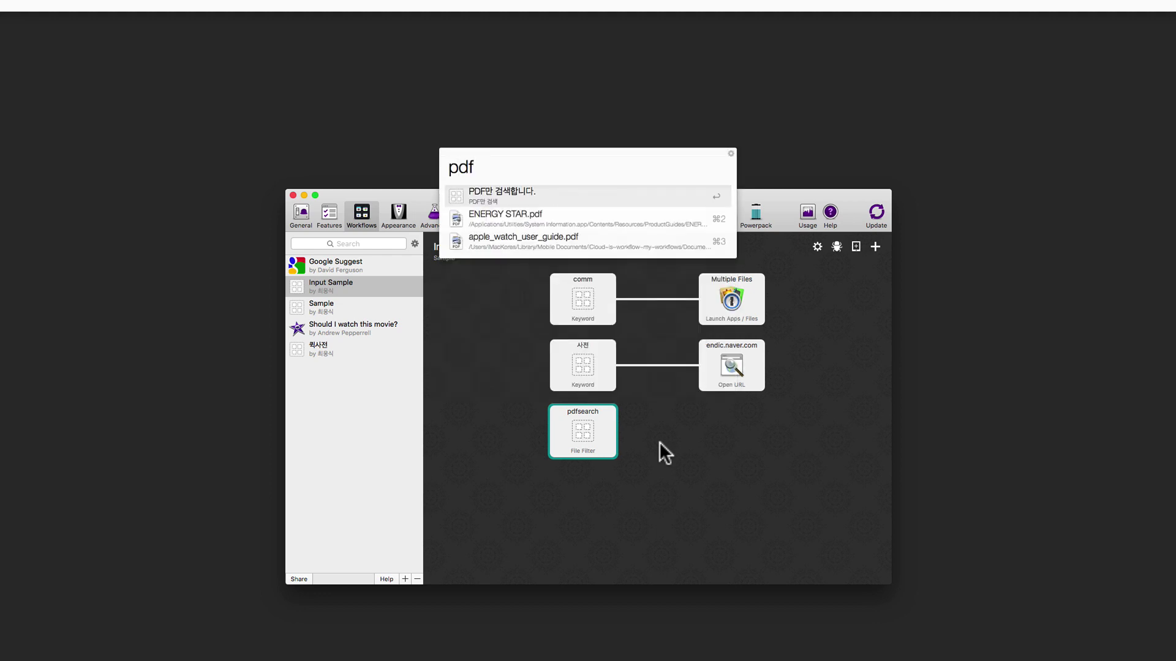
pyautogui.write('search')
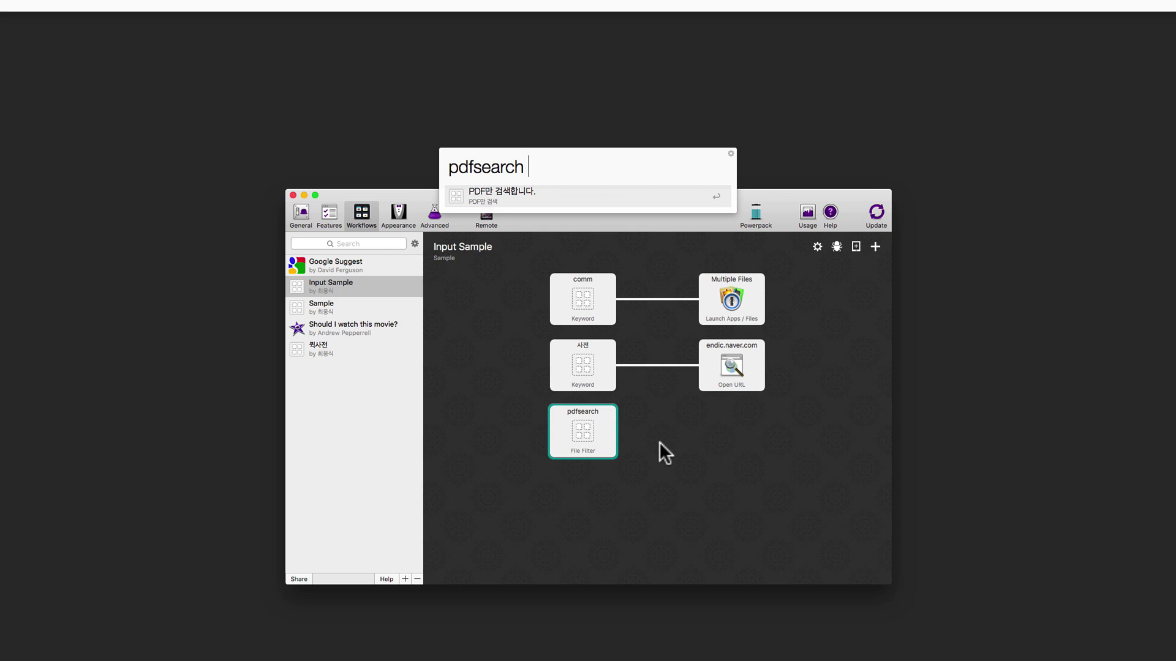
pyautogui.write('energy')
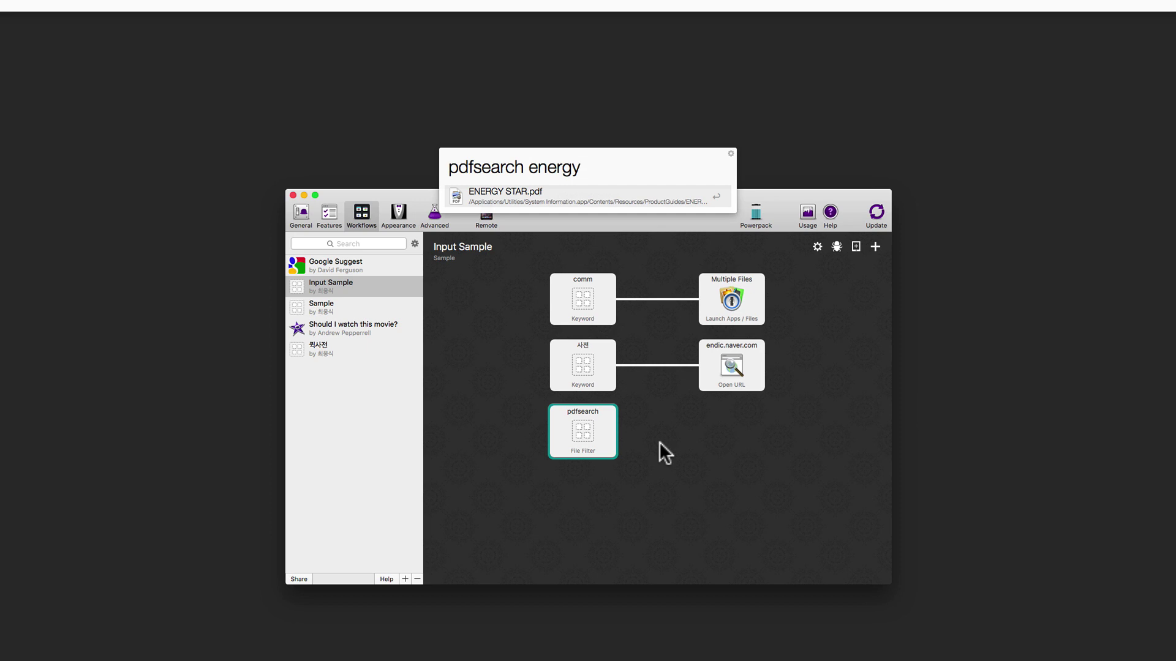
pyautogui.press('BackSpace')
pyautogui.press('BackSpace')
pyautogui.press('BackSpace')
pyautogui.press('BackSpace')
pyautogui.press('BackSpace')
pyautogui.press('BackSpace')
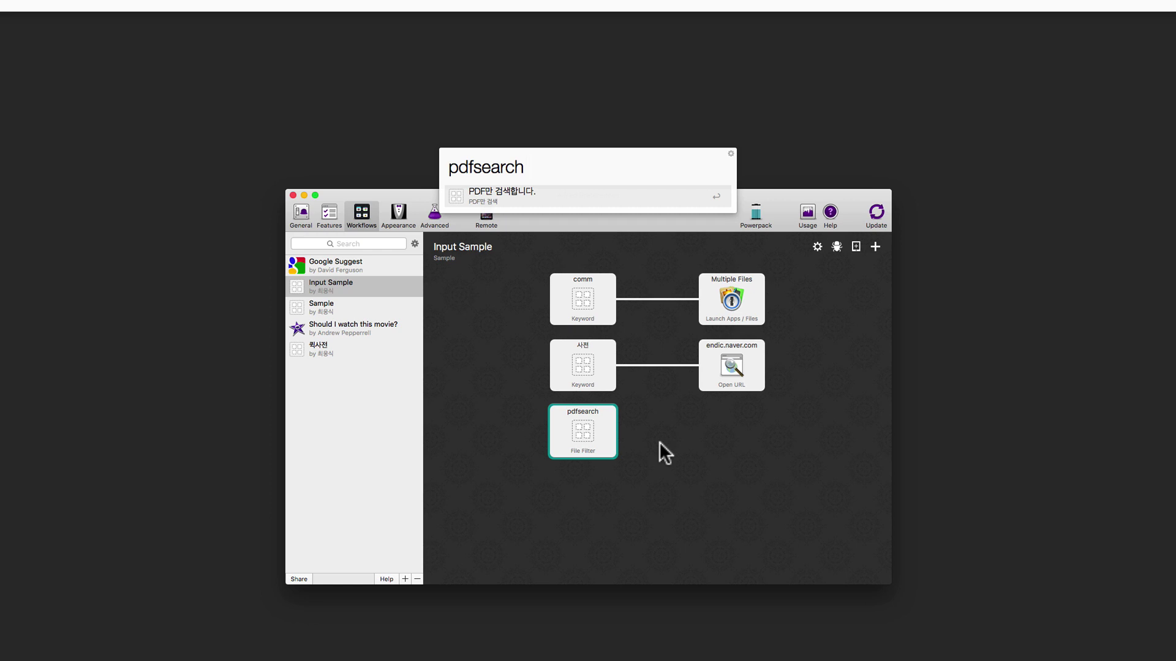
pyautogui.press('super+a')
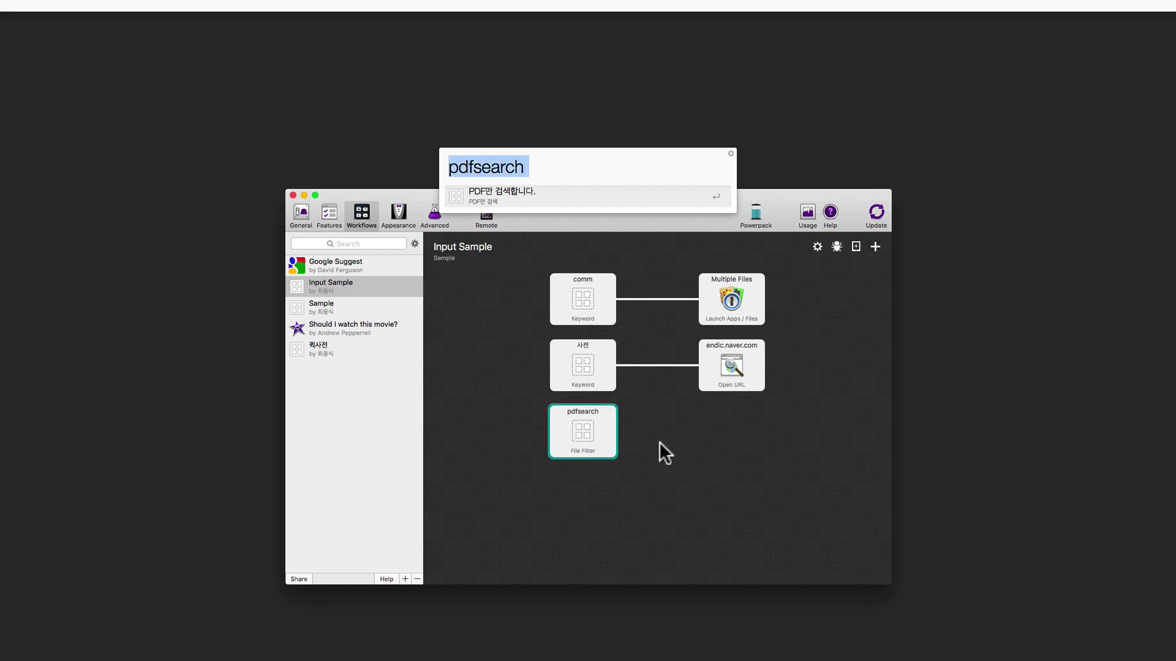
pyautogui.press('BackSpace')
pyautogui.press('Escape')
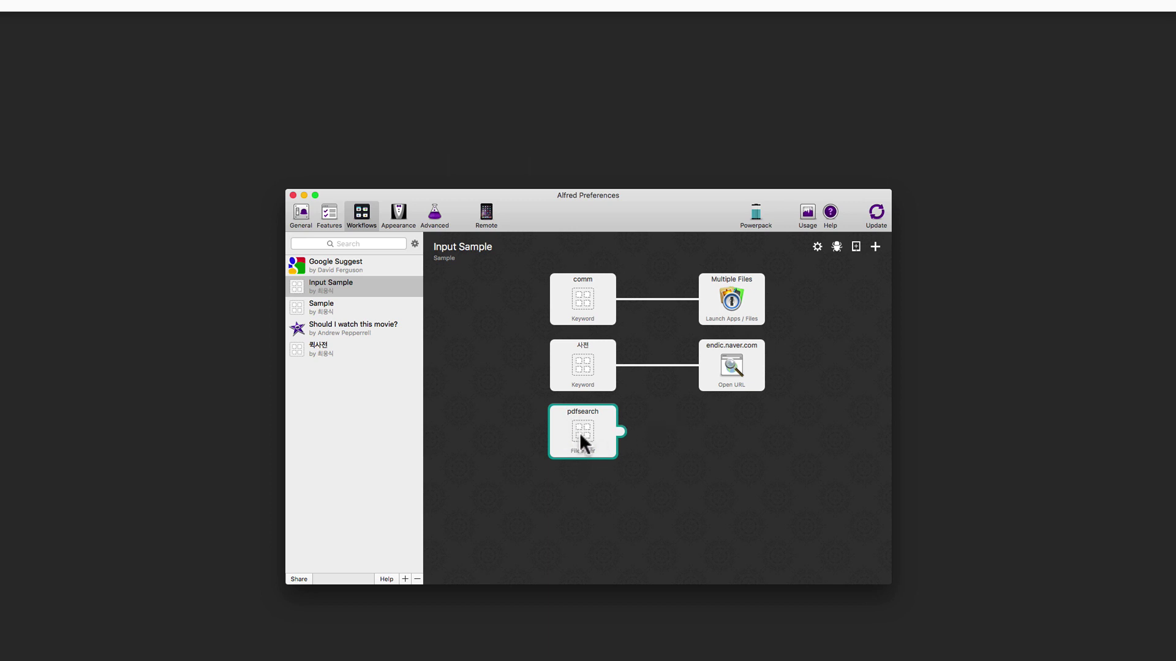
# - Add a Script Filter input to the Input Sample workflow and leave its settings without filling them in
pyautogui.click(690, 442)
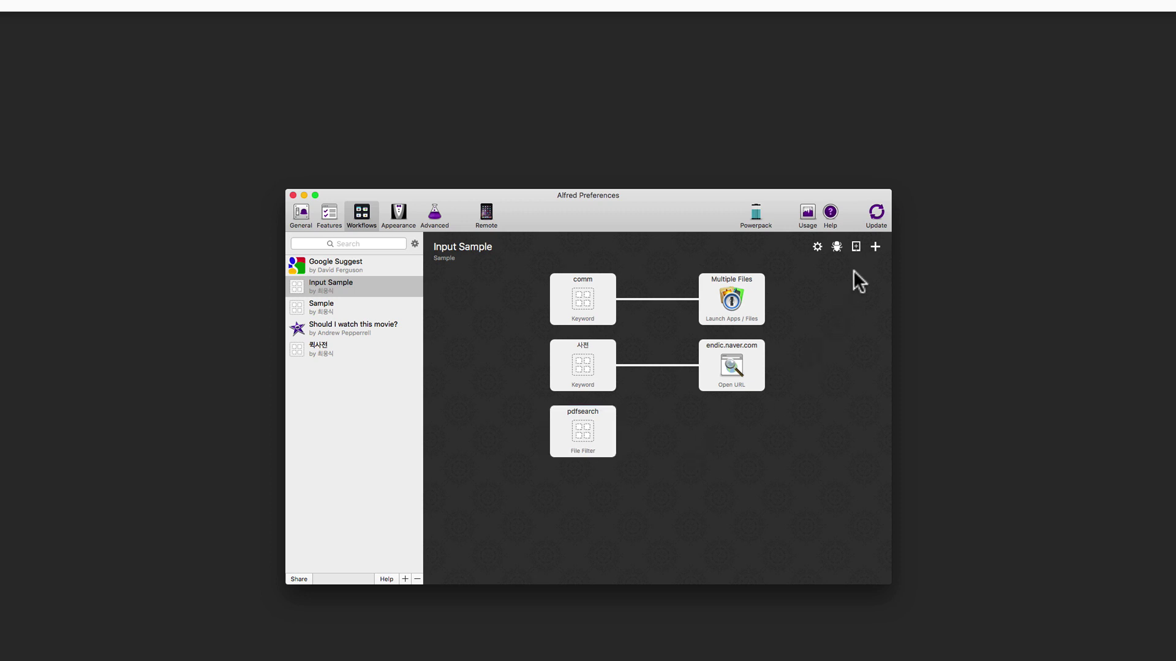
pyautogui.click(872, 248)
pyautogui.moveTo(870, 258)
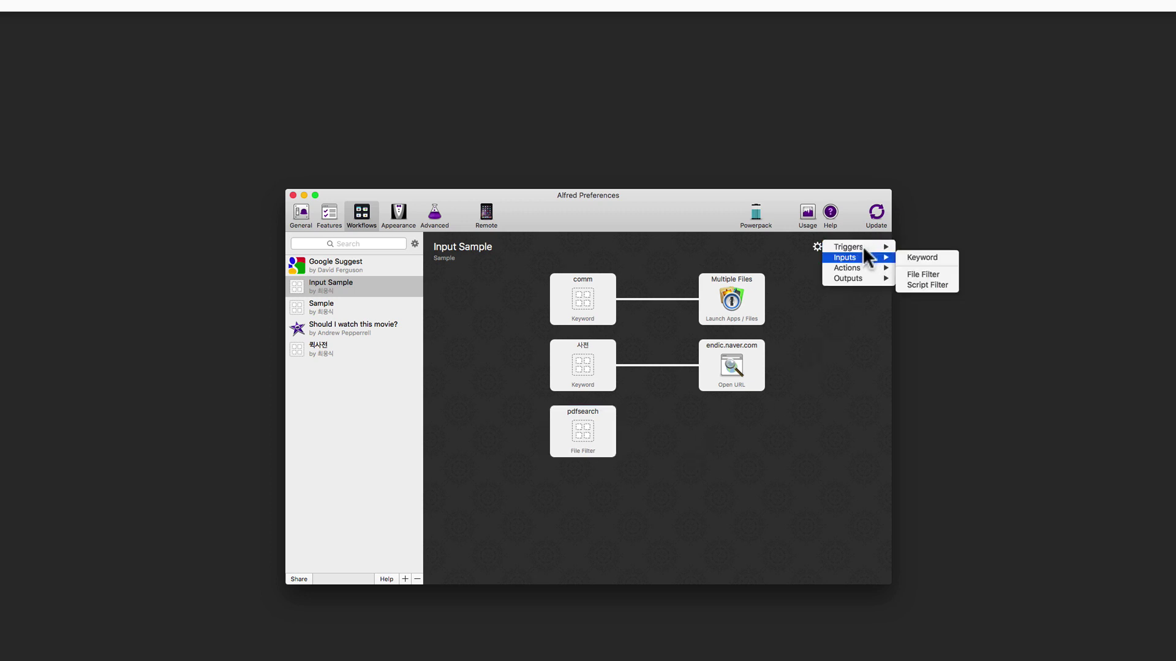
pyautogui.click(926, 281)
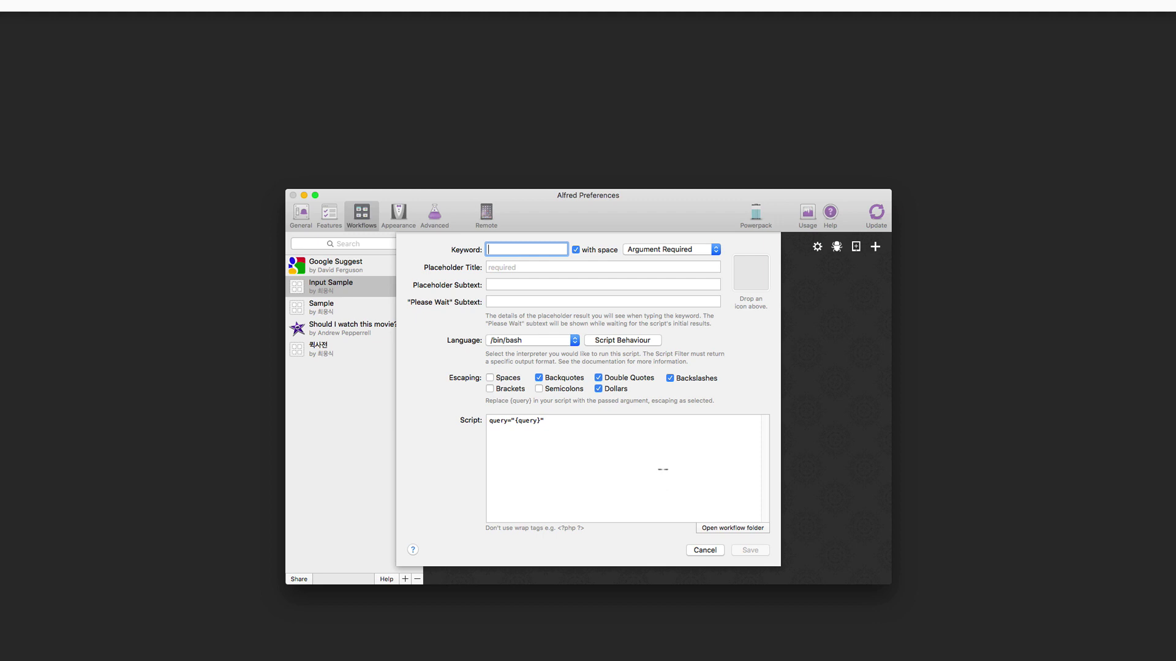
pyautogui.press('Escape')
# - Test the 사전 keyword in Alfred with the query "gi", and dismiss the prompt
pyautogui.hotkey('alt', 'space')
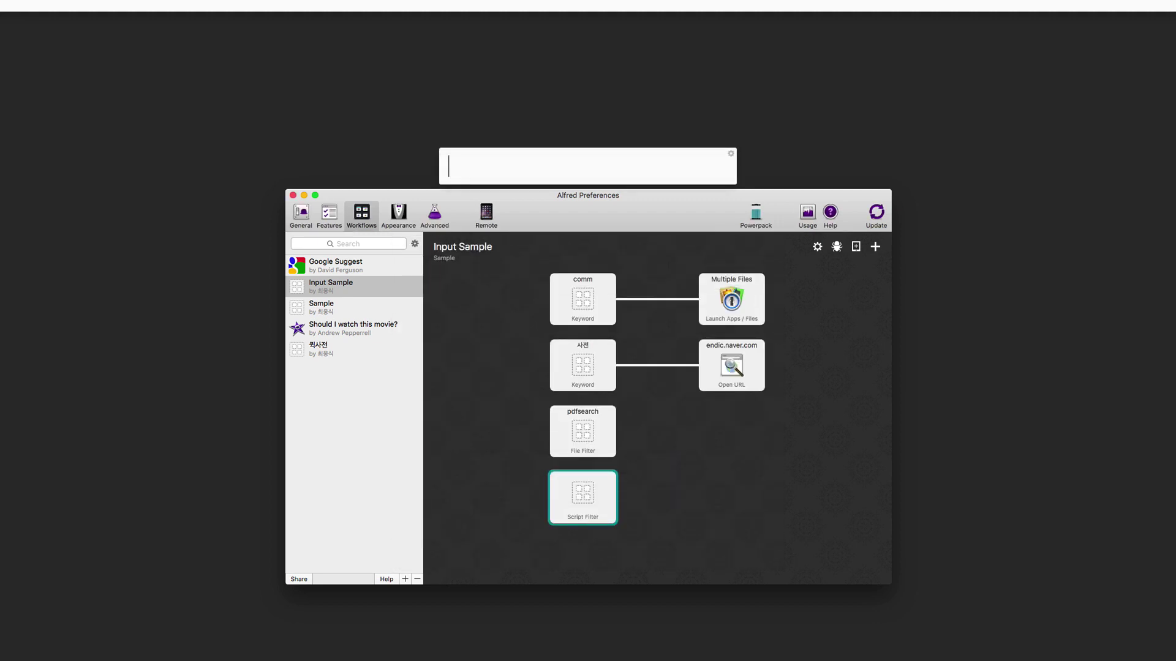
pyautogui.write('사전')
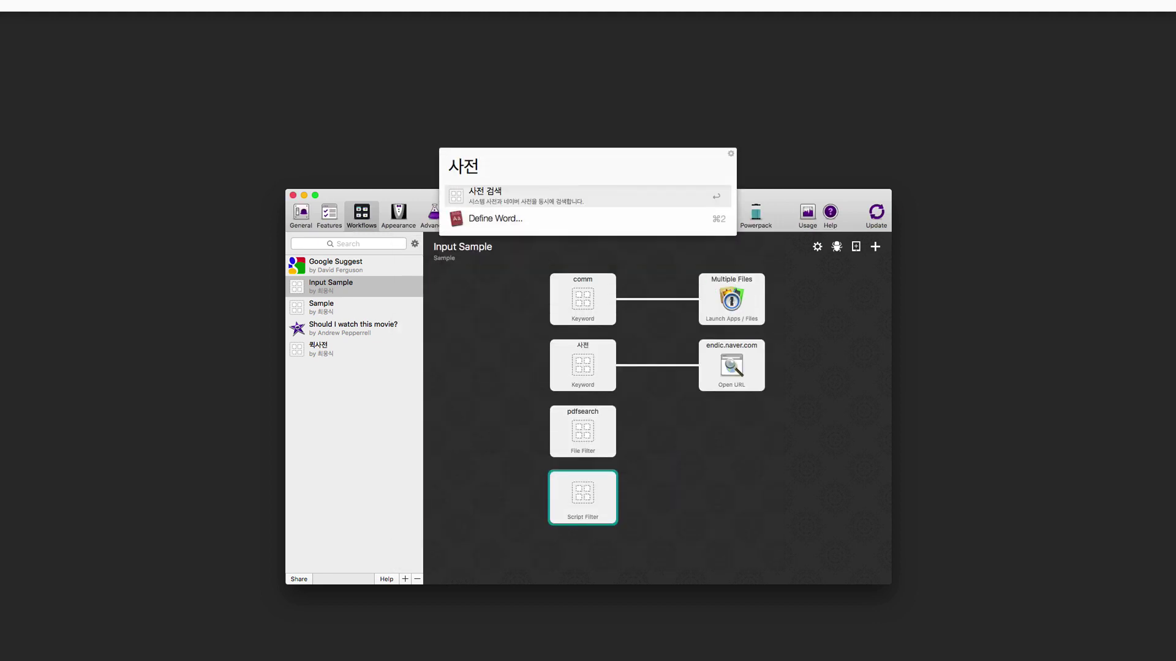
pyautogui.write(' gi')
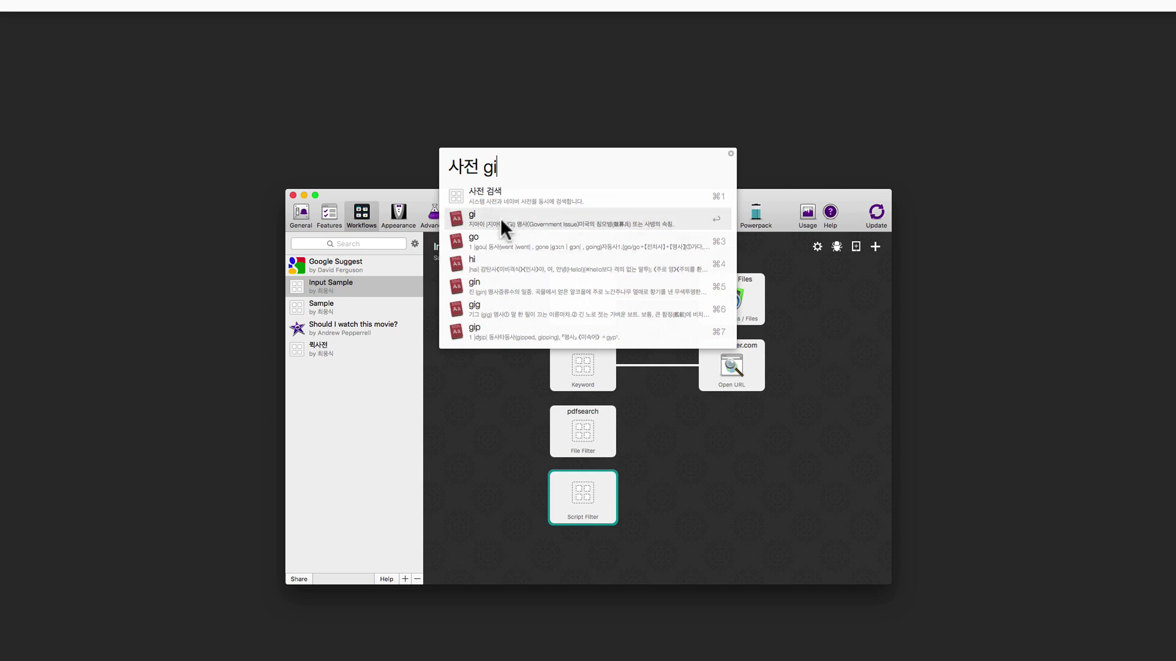
pyautogui.press('Escape')
# - Open the settings of the adb Script Filter that is connected to the aladin.co.kr Open URL action
pyautogui.doubleClick(573, 492)
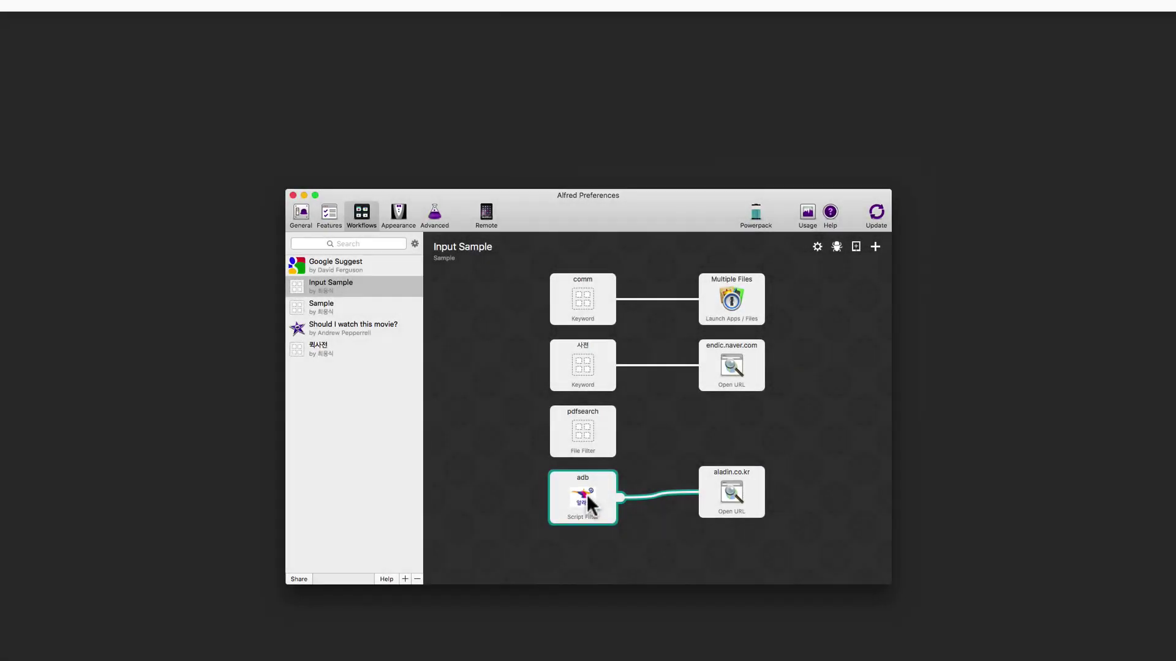
pyautogui.doubleClick(593, 499)
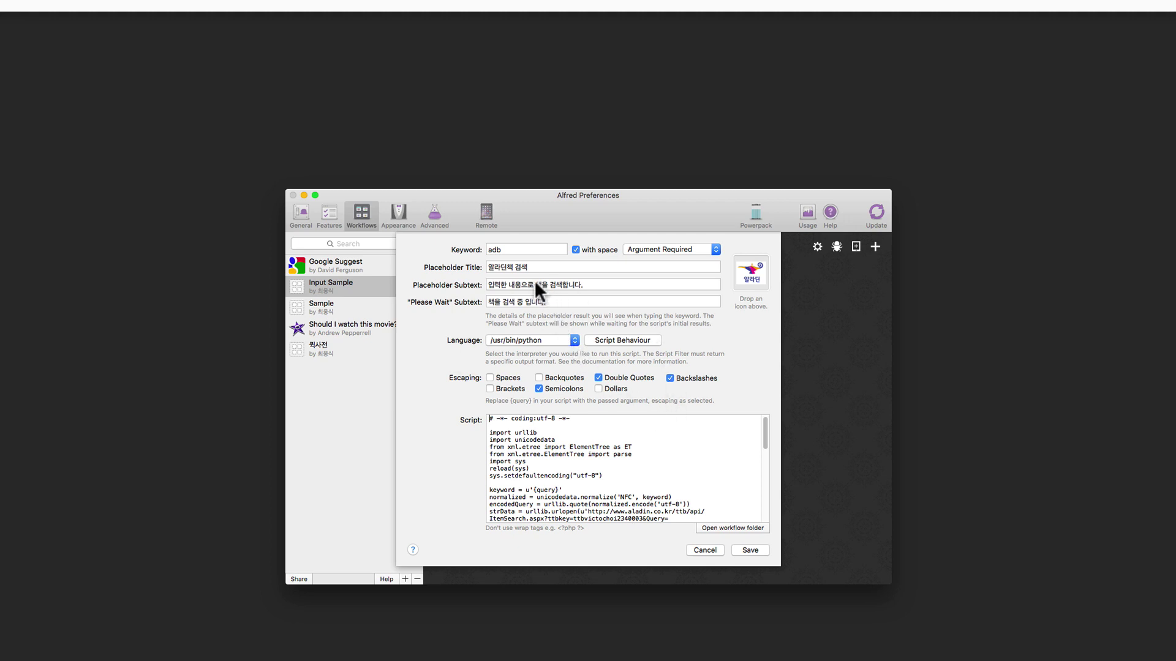
pyautogui.click(500, 249)
# - Test the adb keyword in Alfred by searching for the book "잡스처럼 키노트하라"
pyautogui.hotkey('alt', 'space')
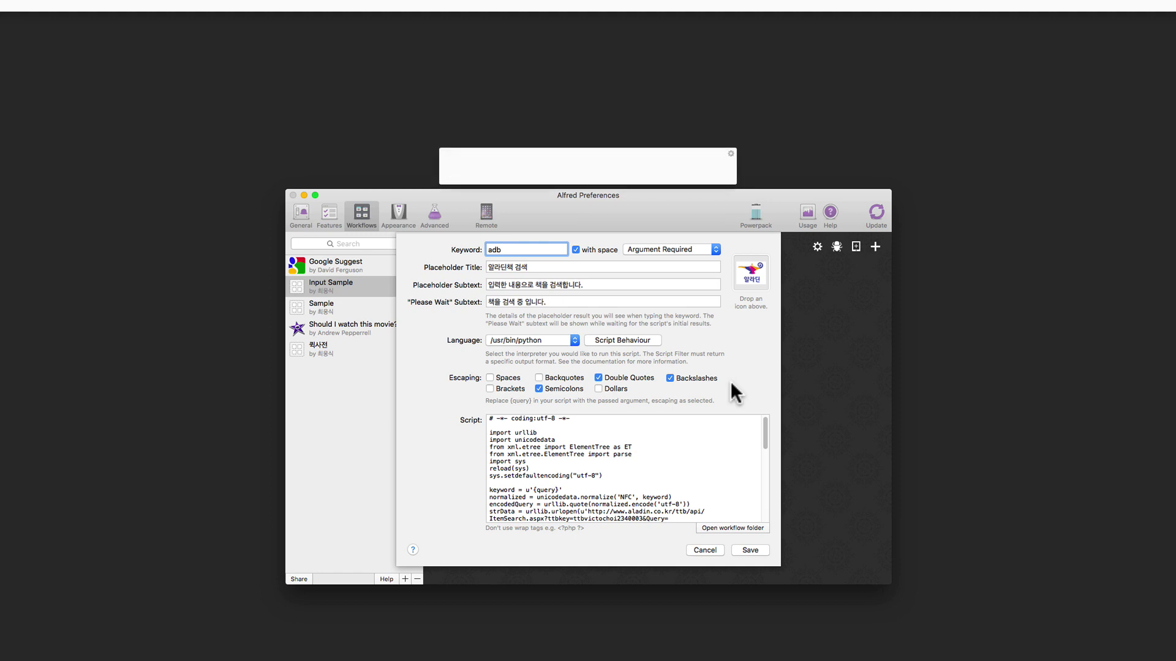
pyautogui.write('ㅁㅇ')
pyautogui.press('BackSpace')
pyautogui.press('BackSpace')
pyautogui.write('adb')
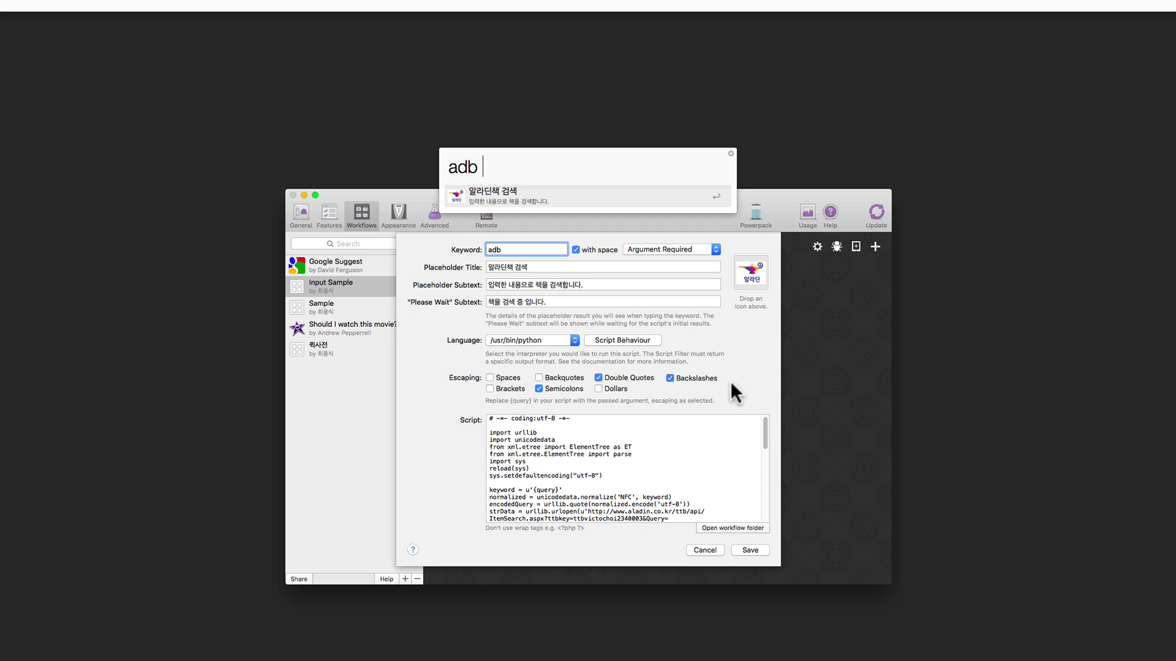
pyautogui.write(' 잡스처럼 키노트하라')
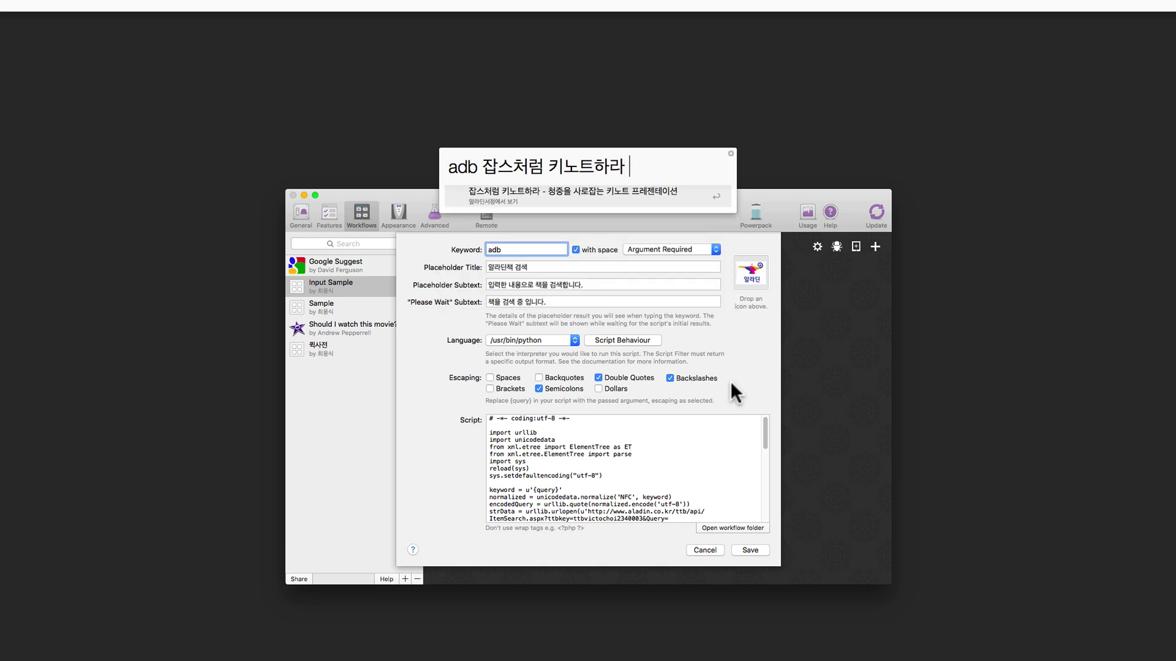
# - Replace the adb search query with "스티브 잡스", keeping the adb keyword
pyautogui.press('BackSpace')
pyautogui.press('BackSpace')
pyautogui.press('BackSpace')
pyautogui.press('BackSpace')
pyautogui.press('BackSpace')
pyautogui.press('BackSpace')
pyautogui.press('BackSpace')
pyautogui.press('BackSpace')
pyautogui.press('BackSpace')
pyautogui.press('BackSpace')
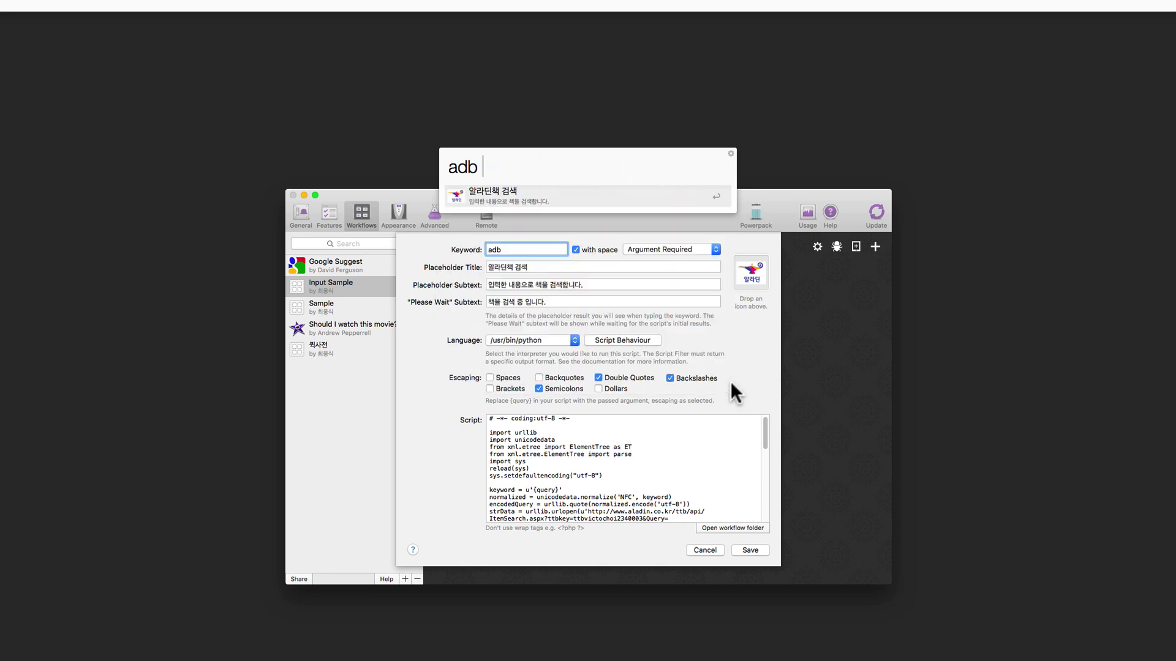
pyautogui.write('스티브 잡스')
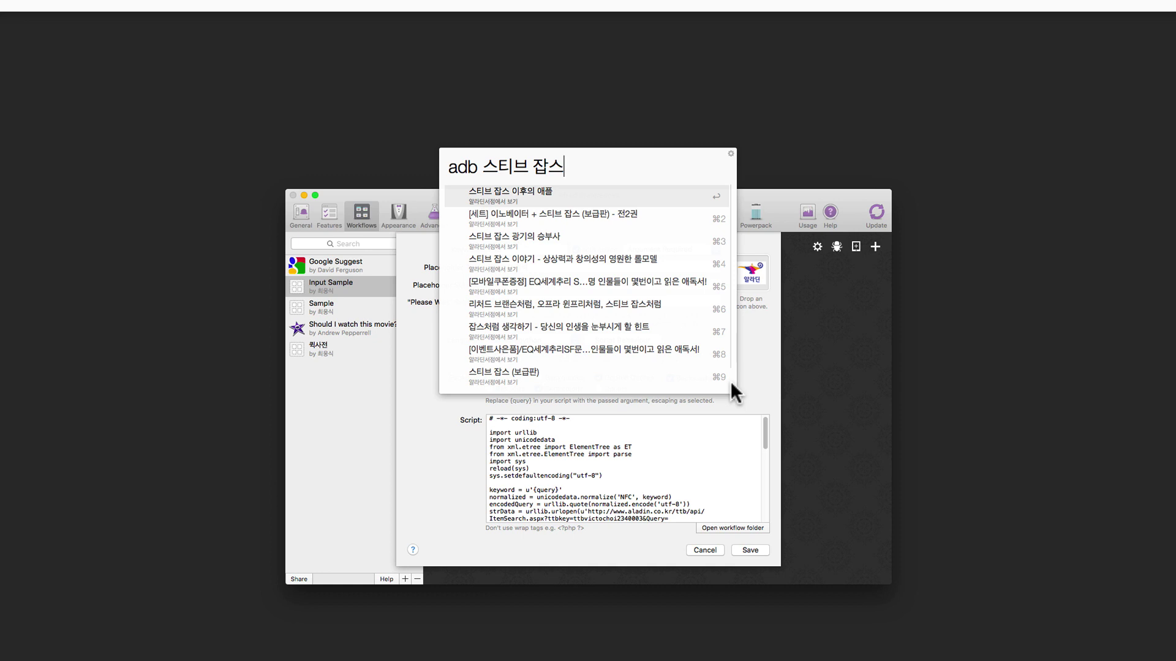
# - Change the adb query back to "잡스처럼 키노트하라", open the matching book's Aladin page, and hide the browser
pyautogui.press('BackSpace')
pyautogui.press('BackSpace')
pyautogui.press('BackSpace')
pyautogui.press('BackSpace')
pyautogui.press('BackSpace')
pyautogui.press('BackSpace')
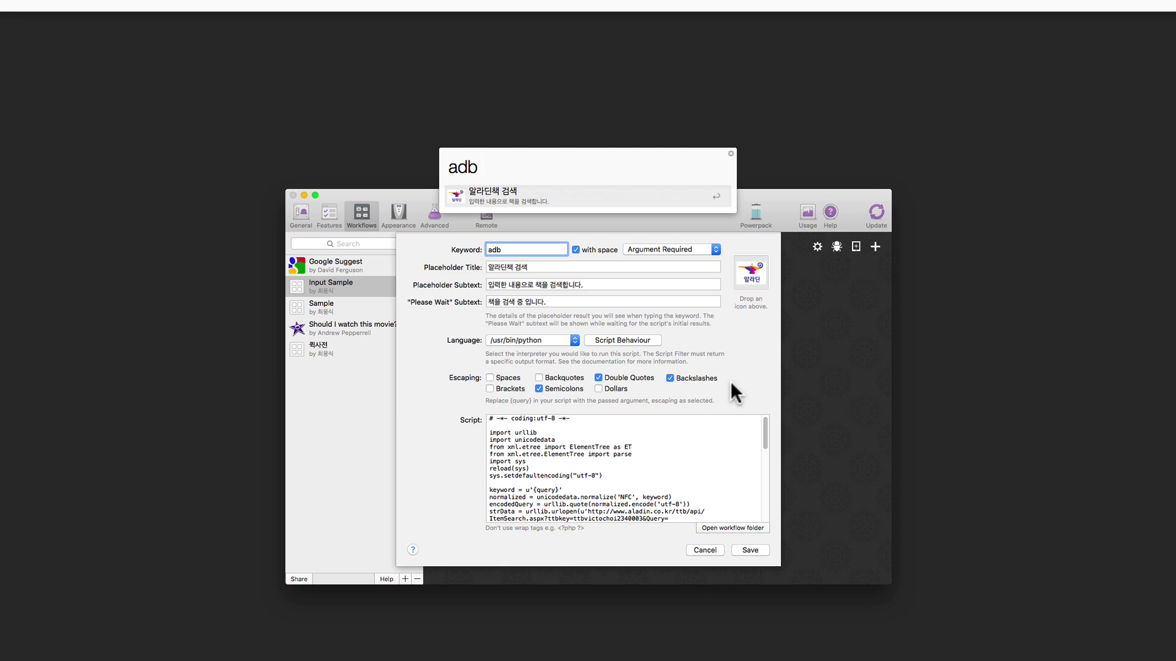
pyautogui.write('잡숫')
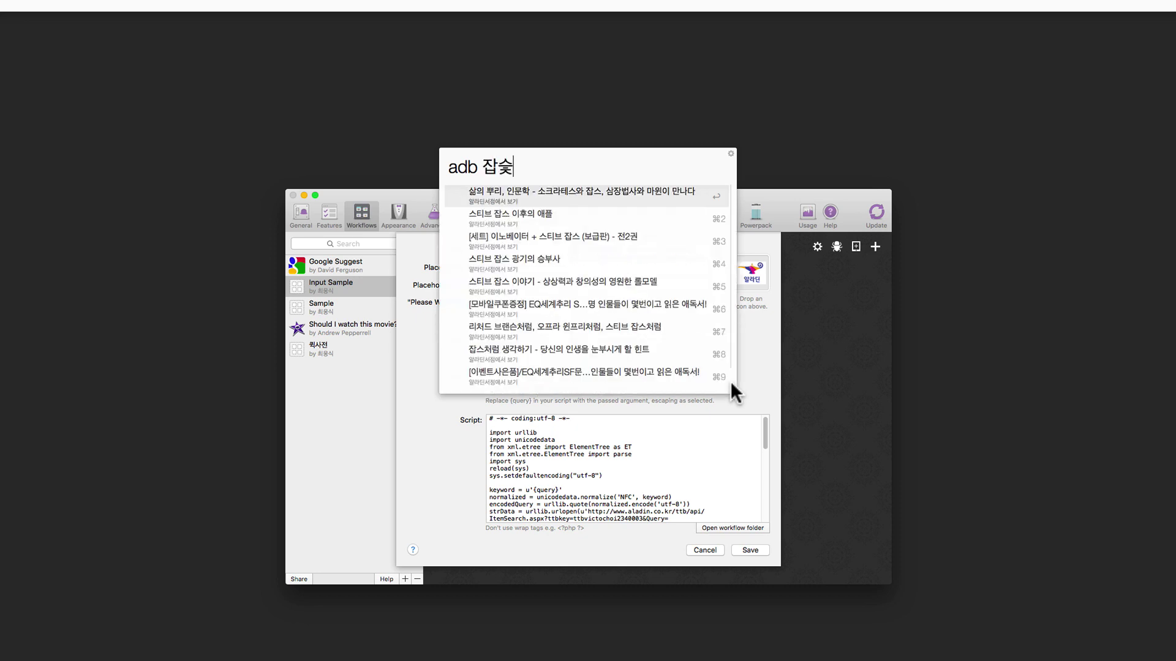
pyautogui.press('BackSpace')
pyautogui.write('스처럼 키노트하라')
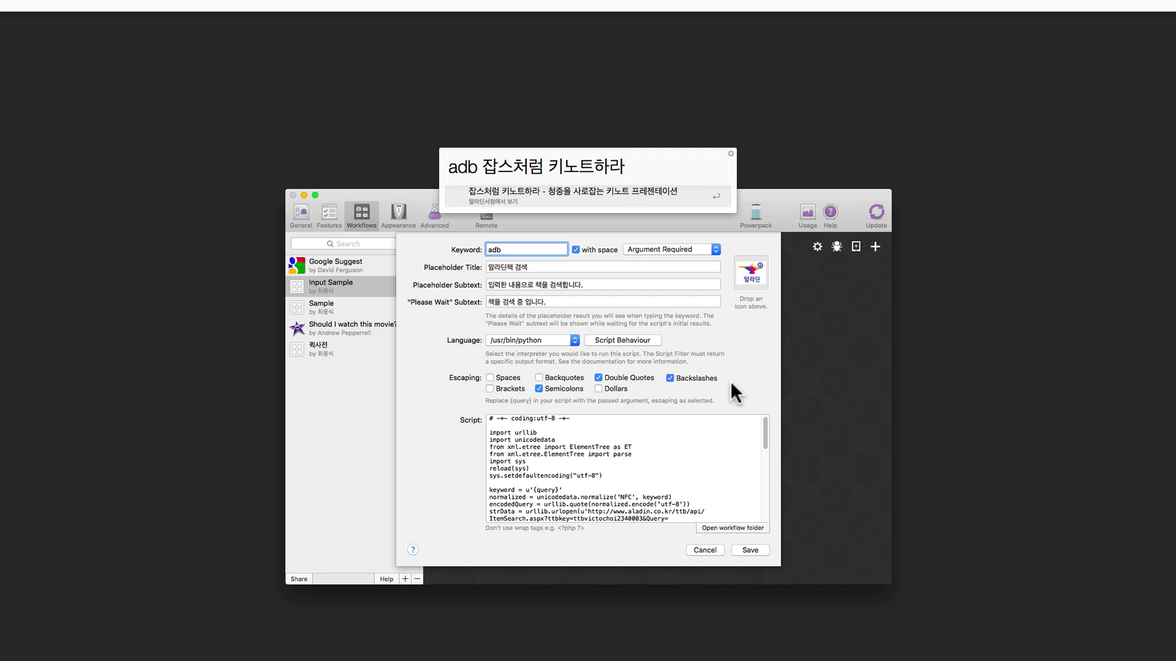
pyautogui.press('Return')
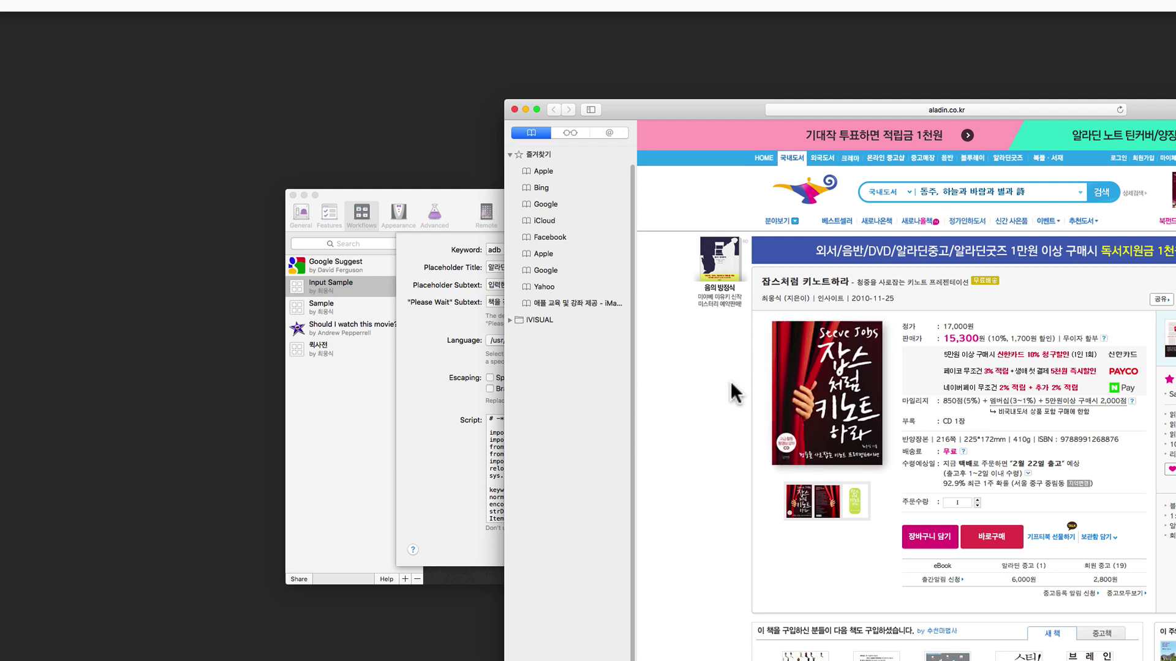
pyautogui.press('super+h')
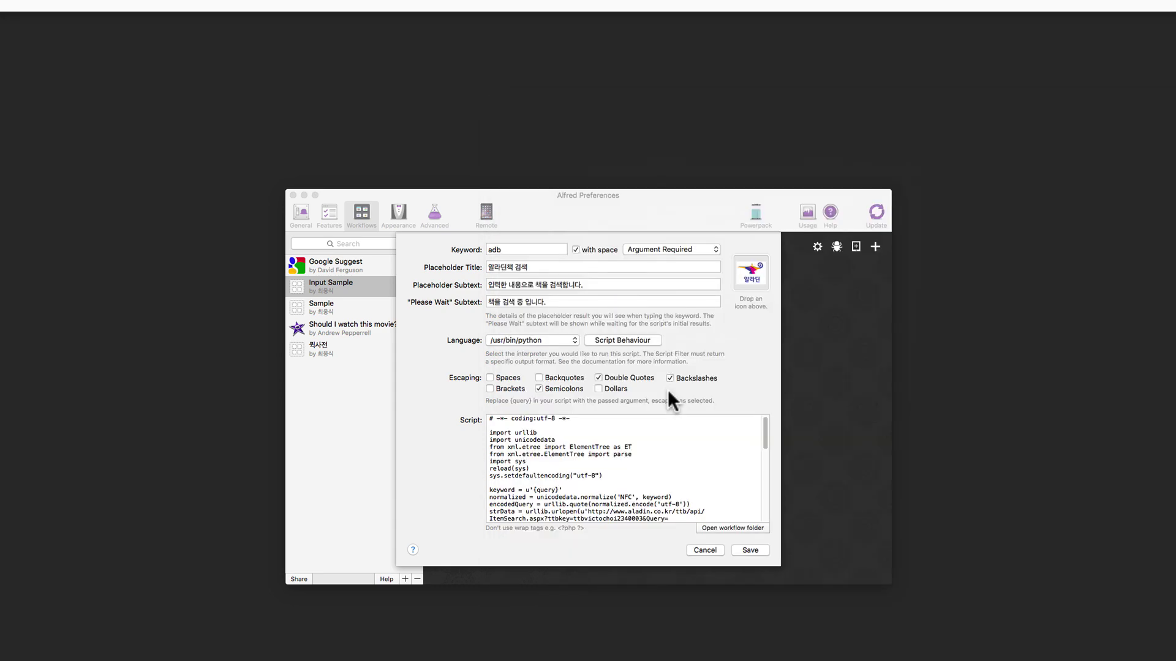
# - Review the script languages available for the adb Script Filter, and close its settings without saving
pyautogui.click(547, 332)
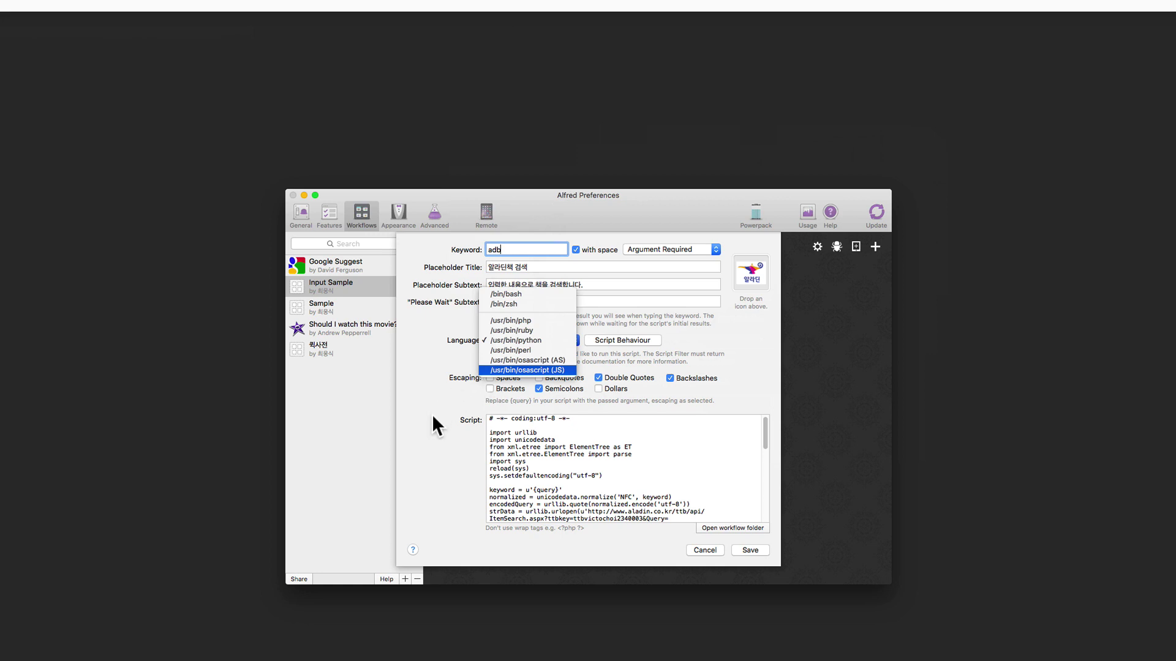
pyautogui.click(712, 543)
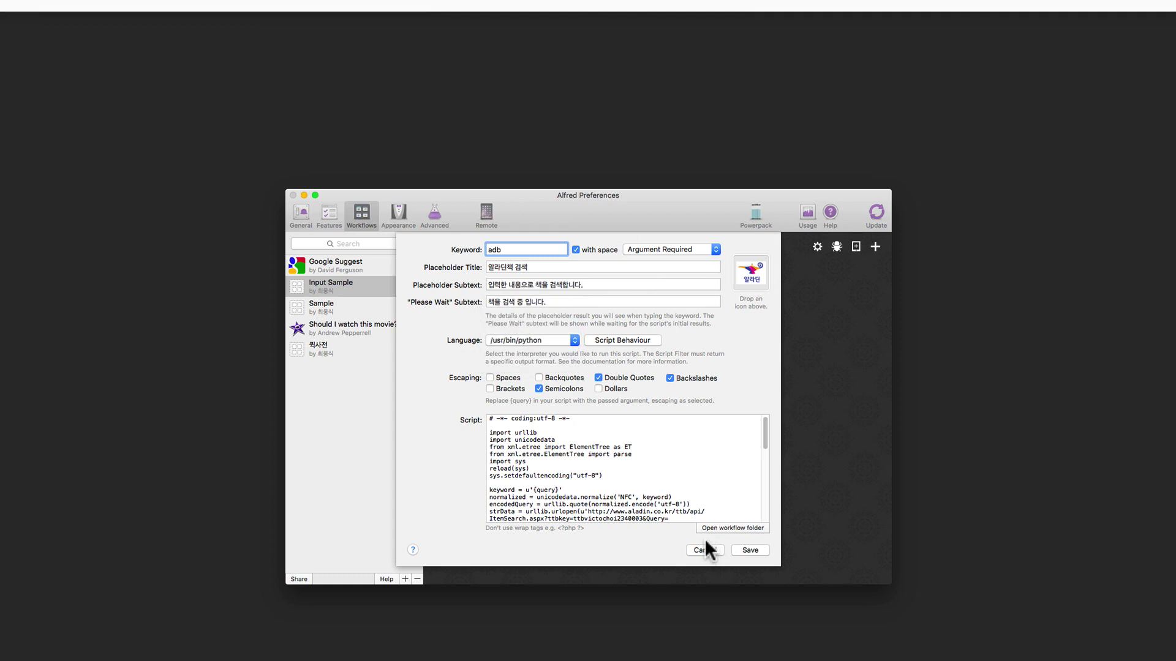
pyautogui.click(704, 545)
pyautogui.click(703, 539)
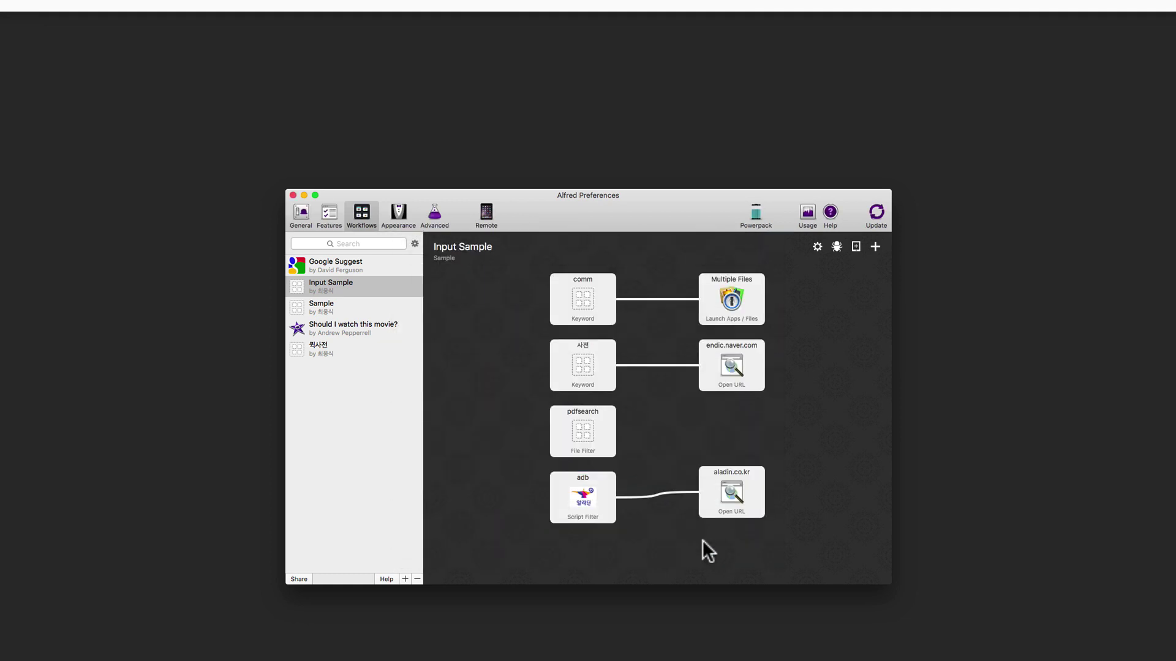